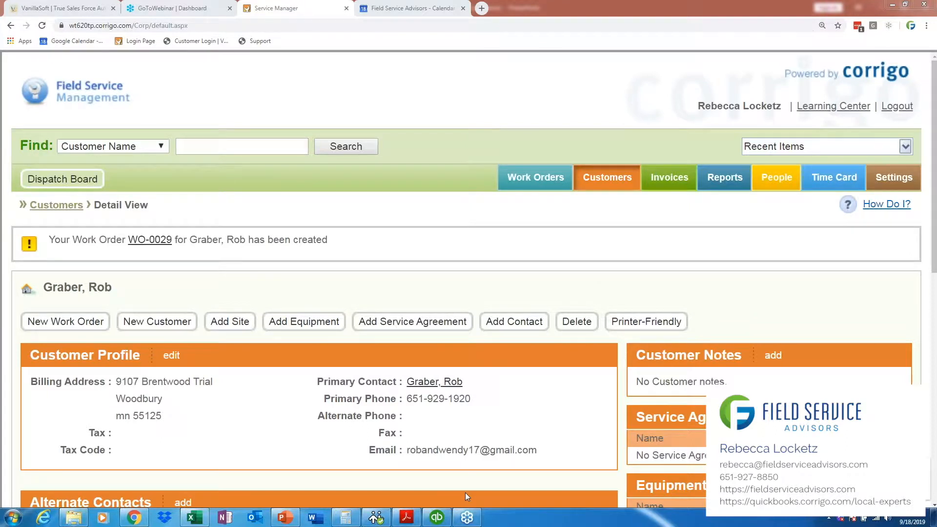
Step: Examine the customer record's notes, service agreements, equipment and documents sections
drag(465, 492, 710, 277)
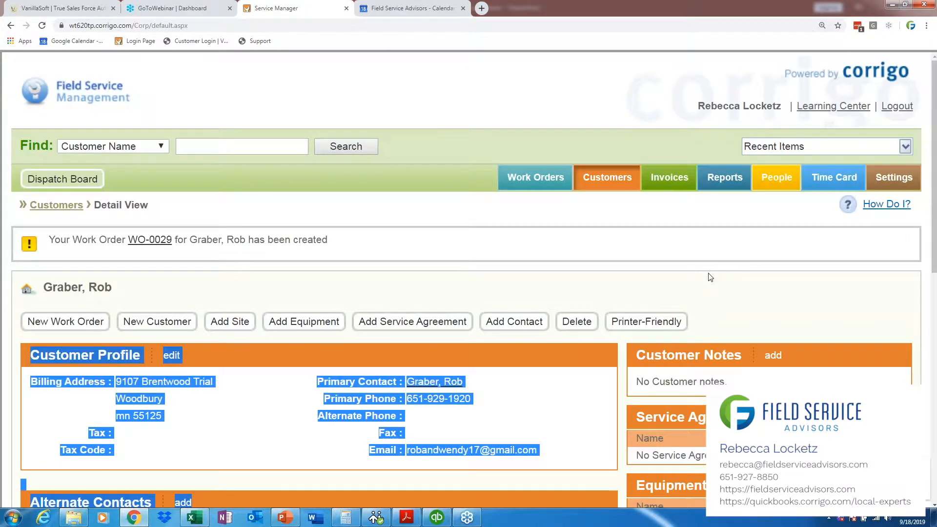
click(628, 294)
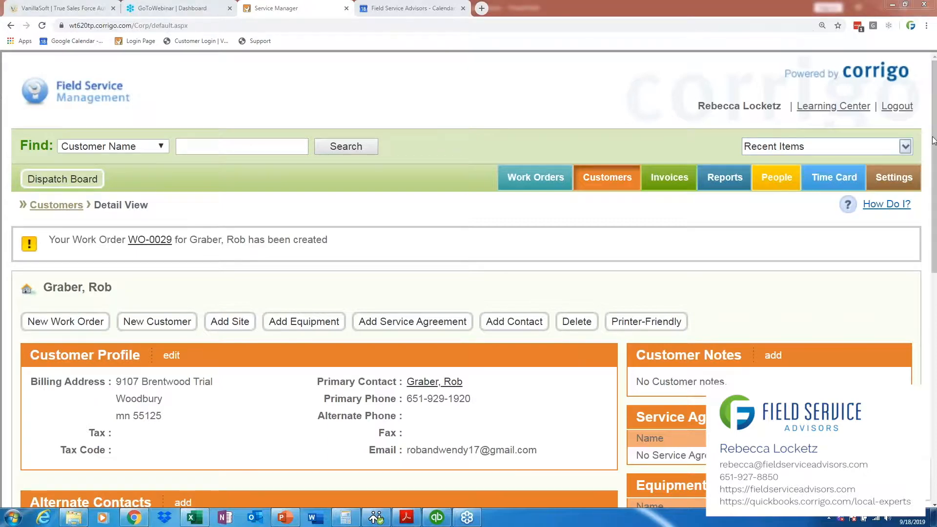
drag(933, 141, 934, 287)
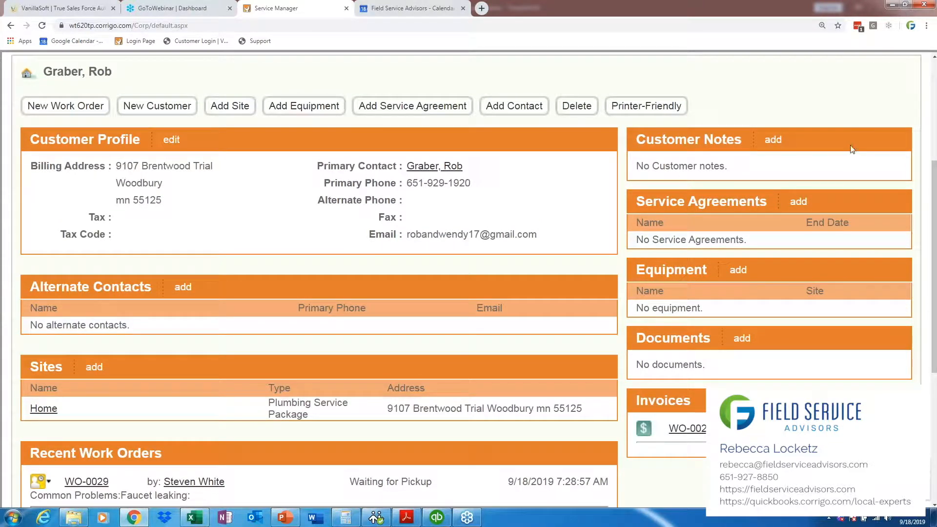
drag(934, 238, 934, 214)
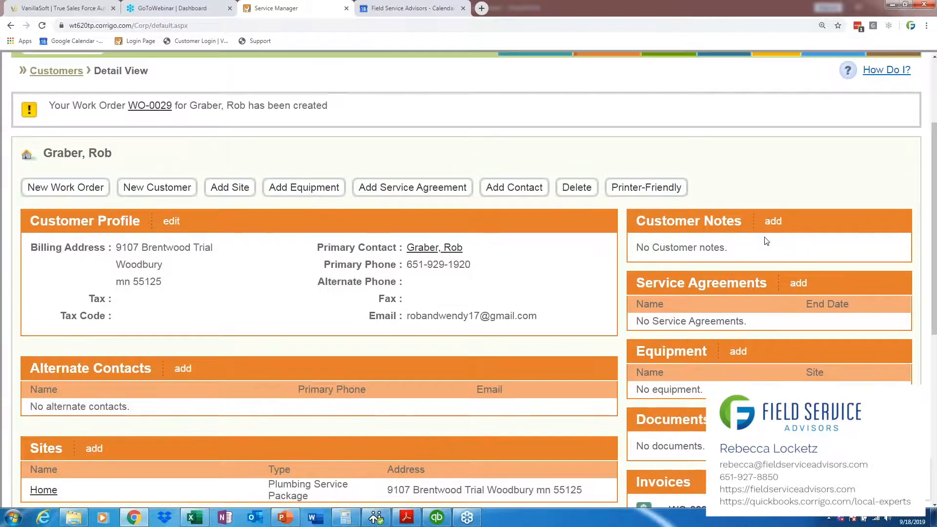
drag(936, 254, 935, 266)
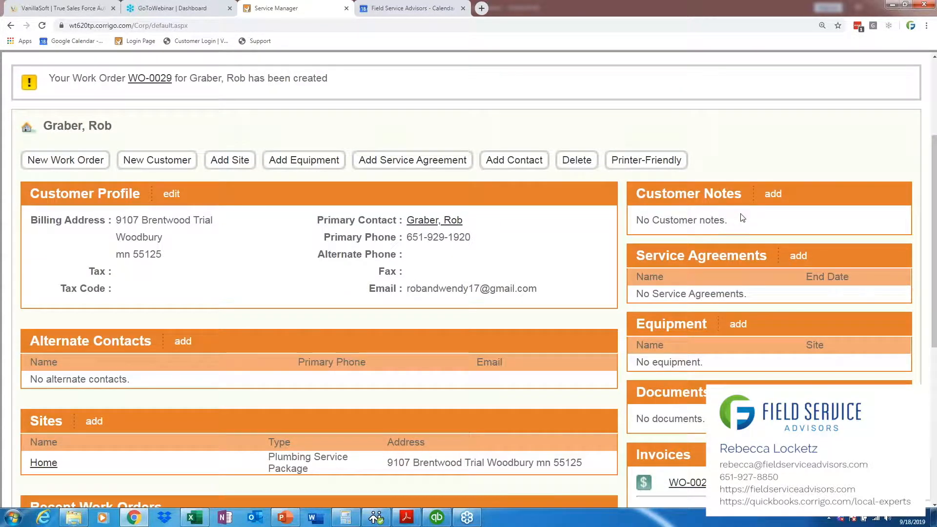
drag(714, 221, 636, 221)
drag(935, 270, 935, 245)
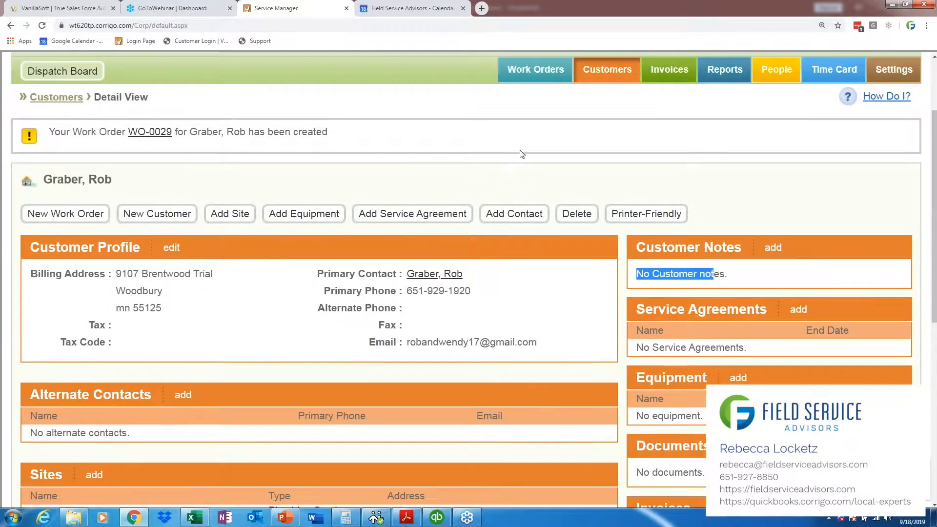
Step: Open the newly created work order from the customer record and examine its Notes and Attachments sections
click(159, 133)
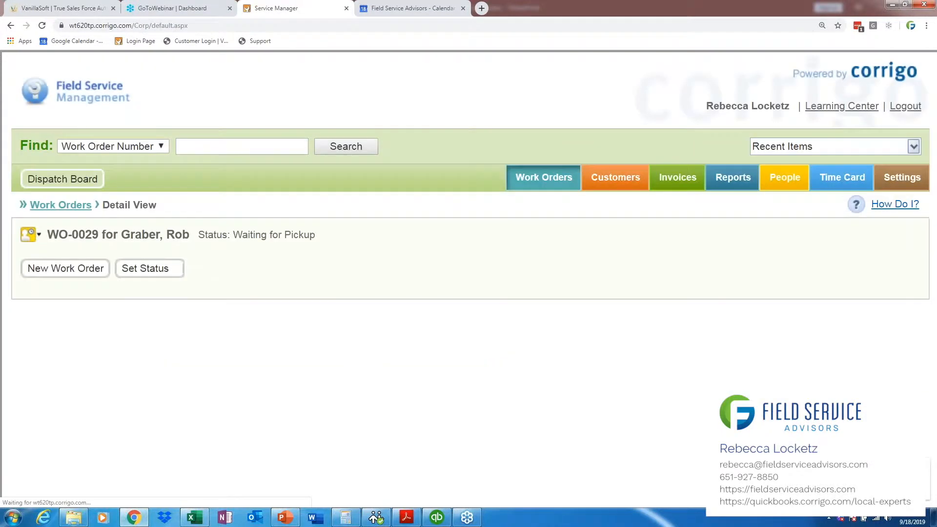
drag(935, 215, 936, 303)
drag(696, 307, 654, 314)
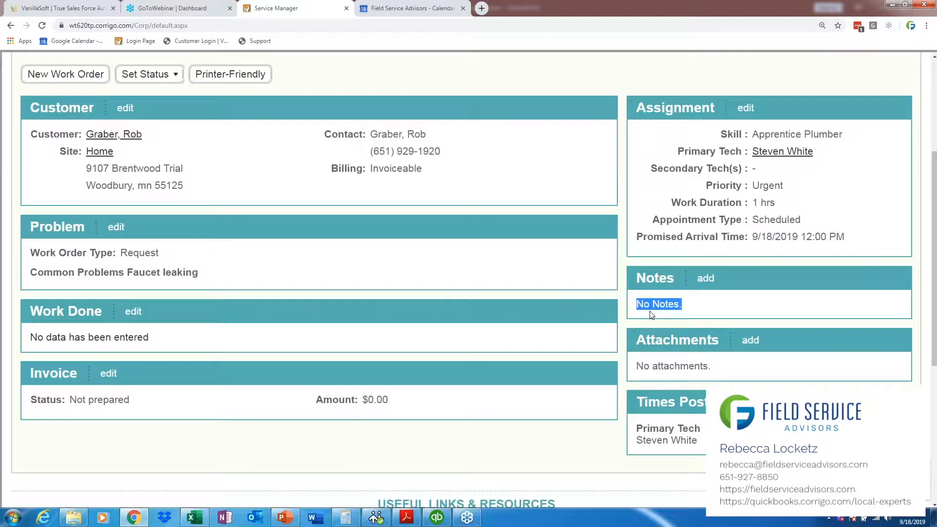
triple_click(697, 374)
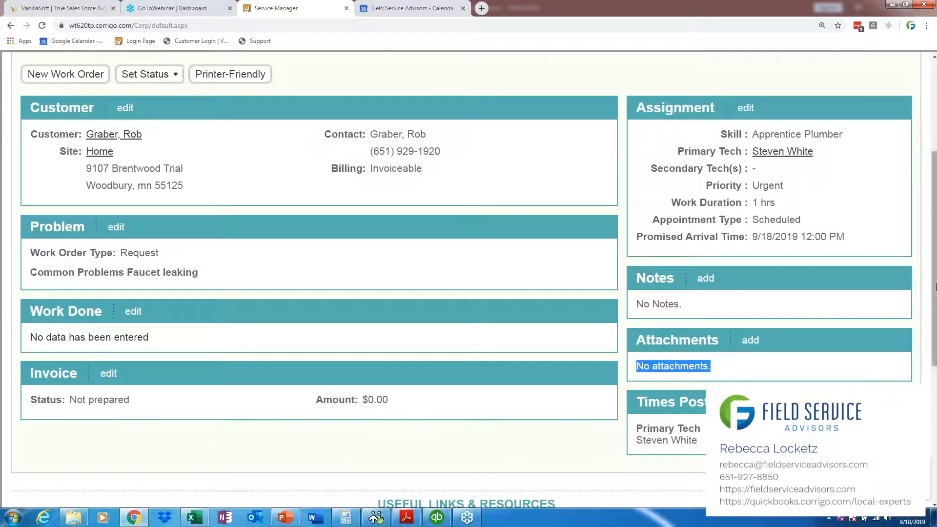
drag(935, 290, 936, 294)
click(743, 297)
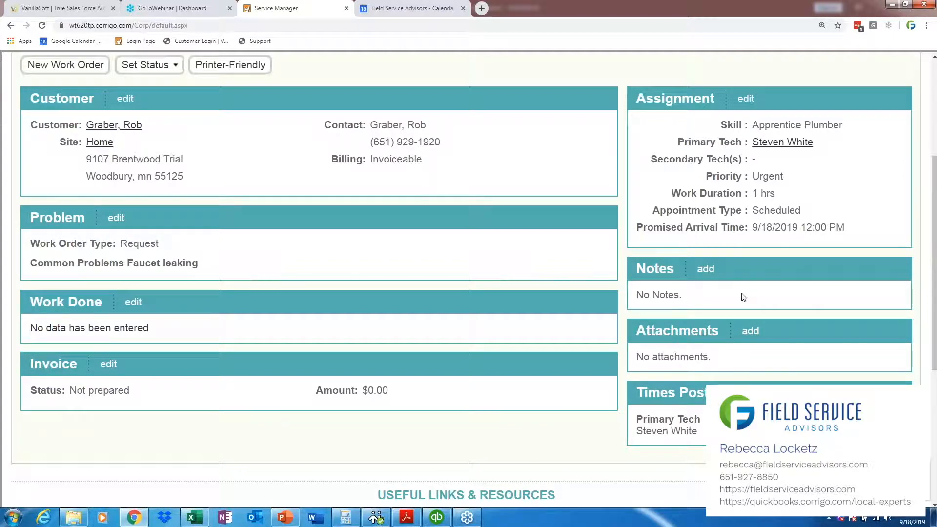
Step: Open the form for adding an attachment to the work order and view the available attachment types
click(750, 332)
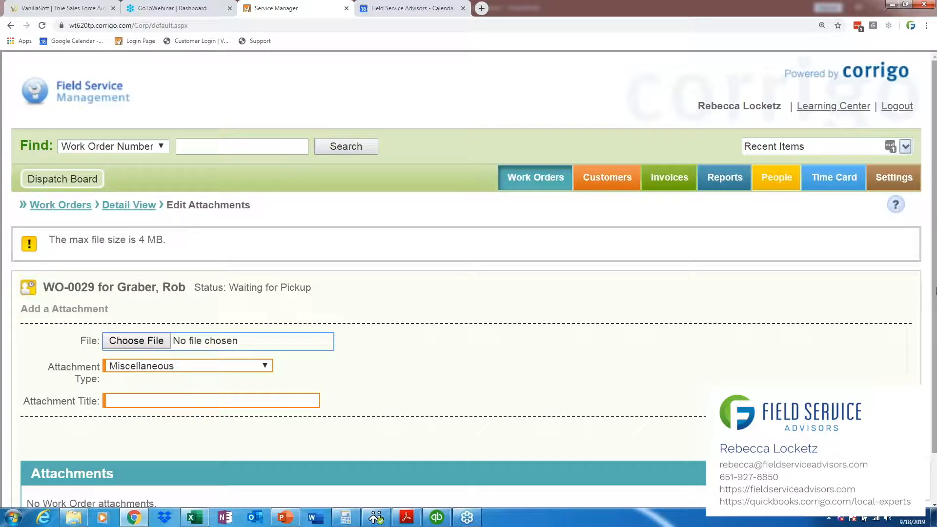
scroll(935, 346, down, 1)
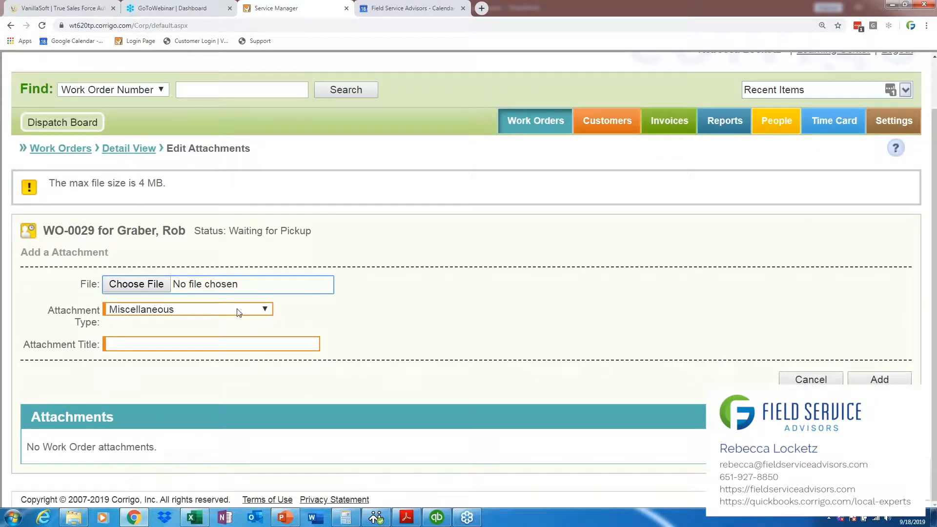
click(261, 312)
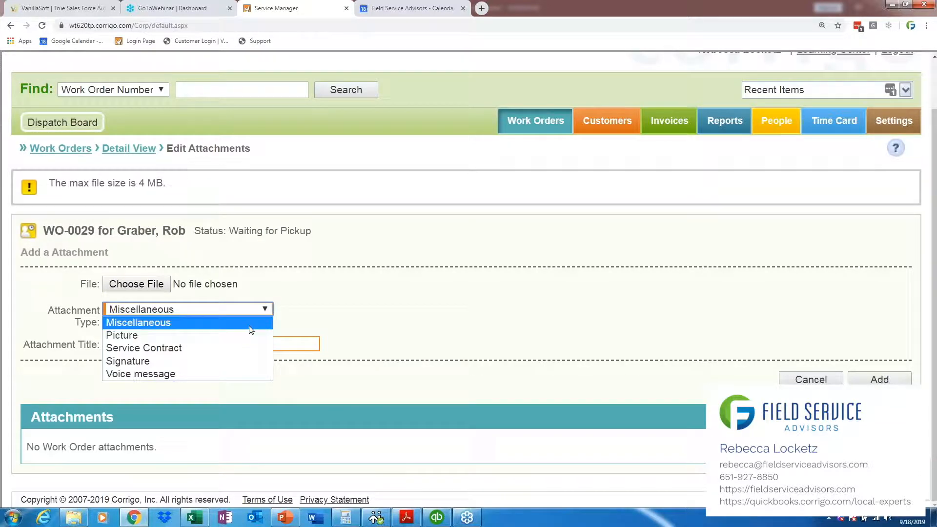
click(286, 307)
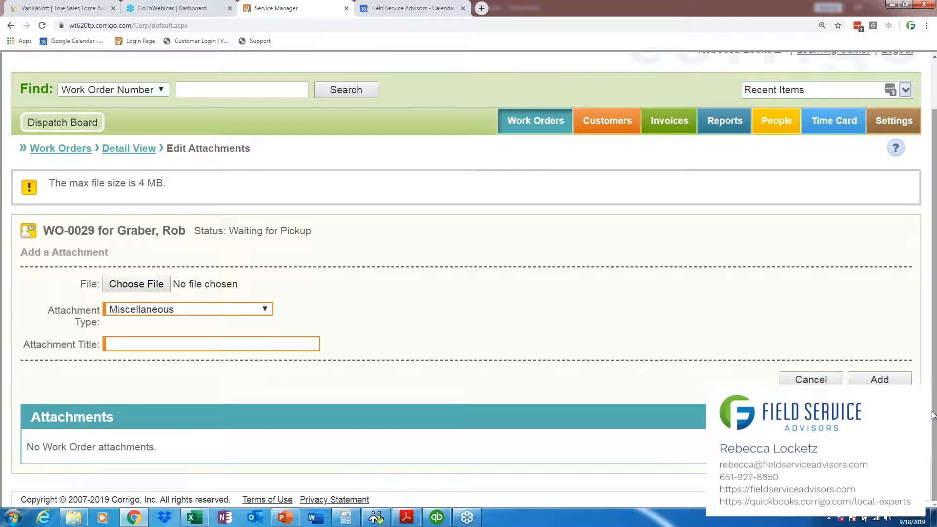
drag(935, 360, 932, 314)
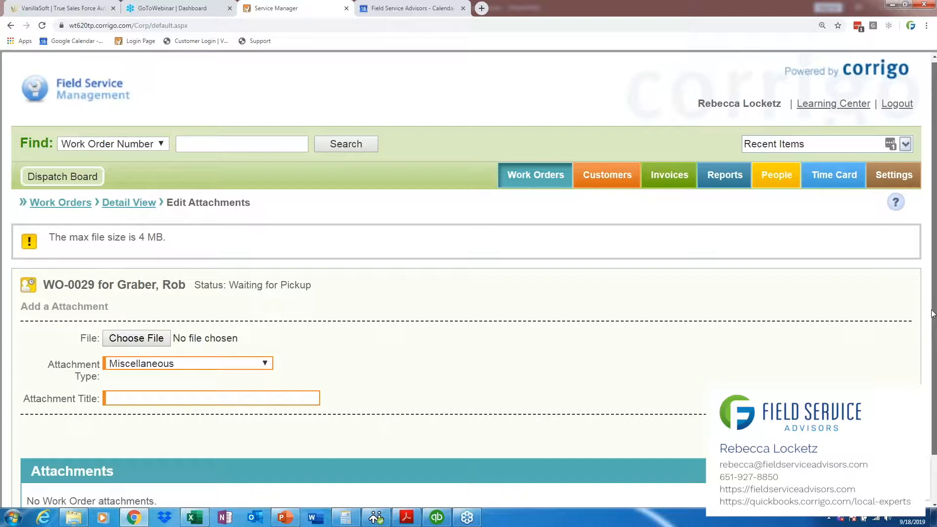
Step: Leave the attachment form and reopen the same customer's pending work order at its Notes and Attachments sections
click(562, 177)
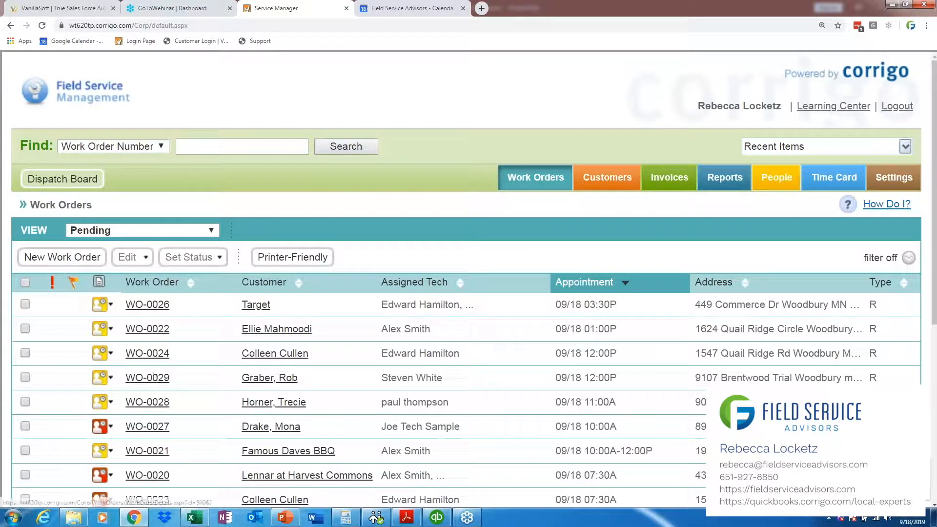
click(154, 378)
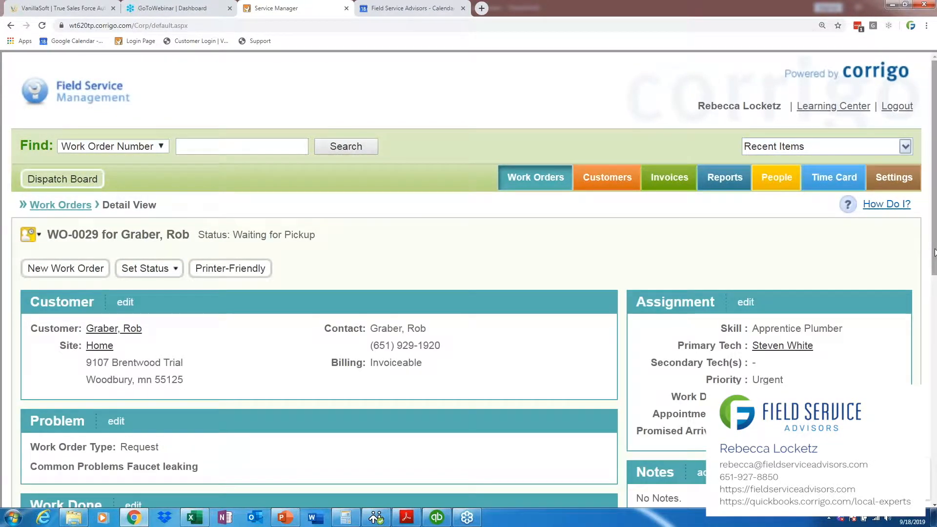
scroll(469, 278, down, 4)
scroll(727, 322, down, 2)
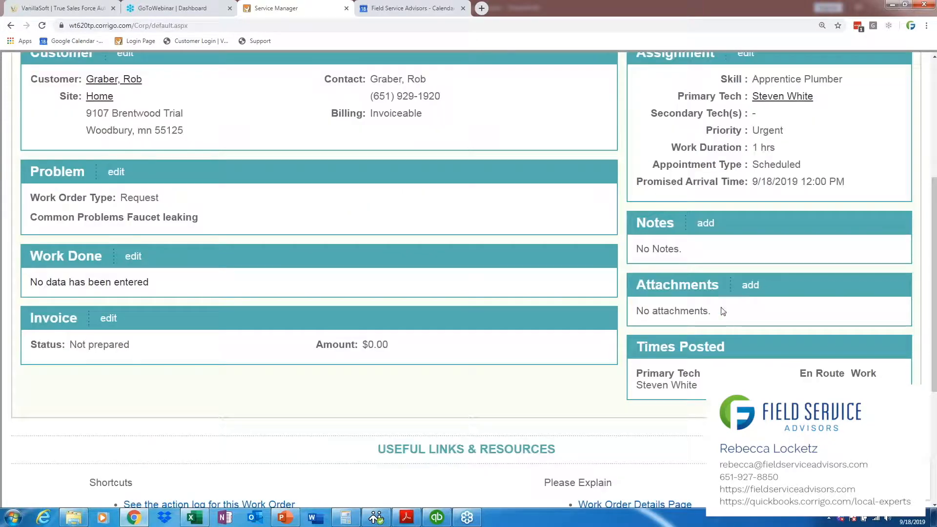
click(706, 223)
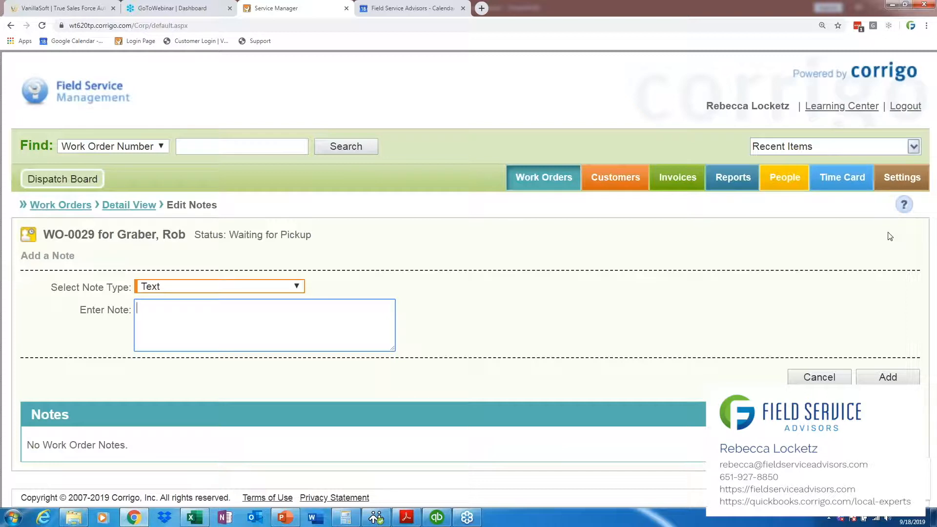
click(822, 378)
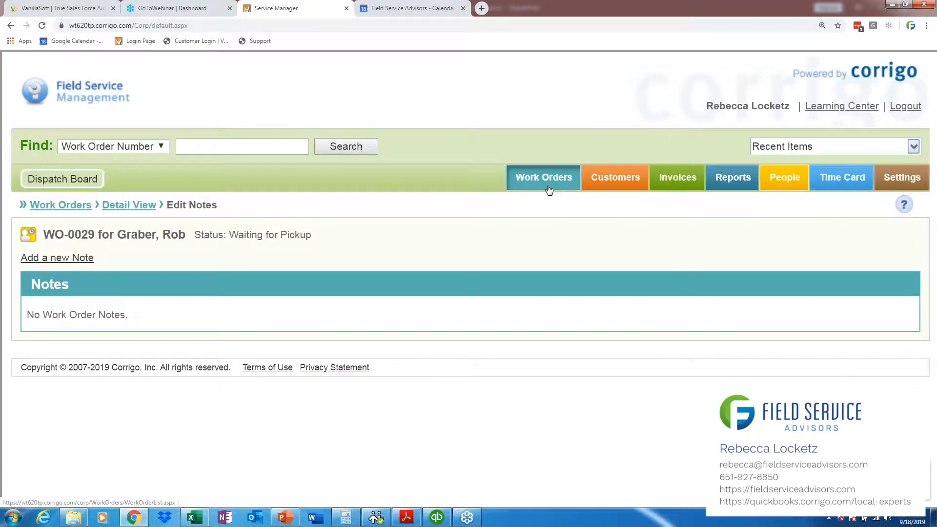
click(136, 206)
Step: Start a new work order note of type Picture, open its file chooser, and cancel both without choosing an image
drag(935, 182, 936, 283)
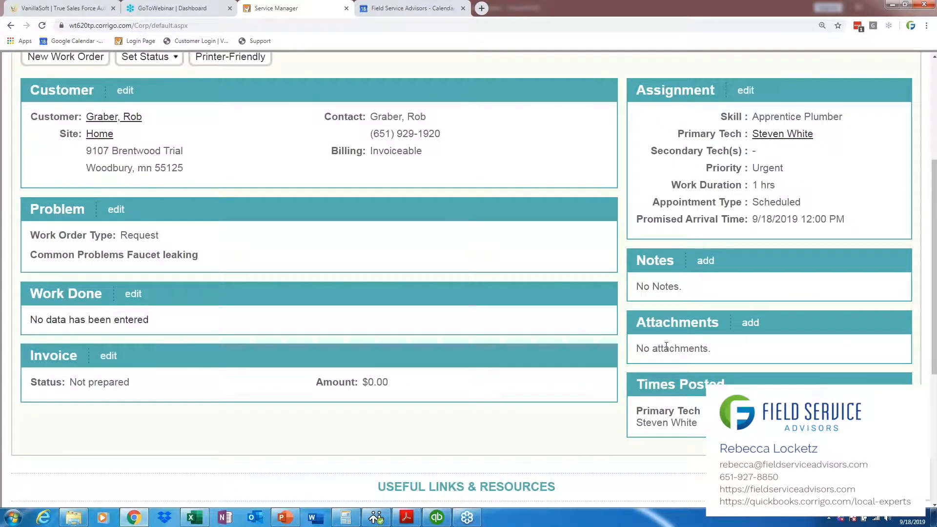
drag(677, 324, 742, 366)
click(742, 367)
click(706, 261)
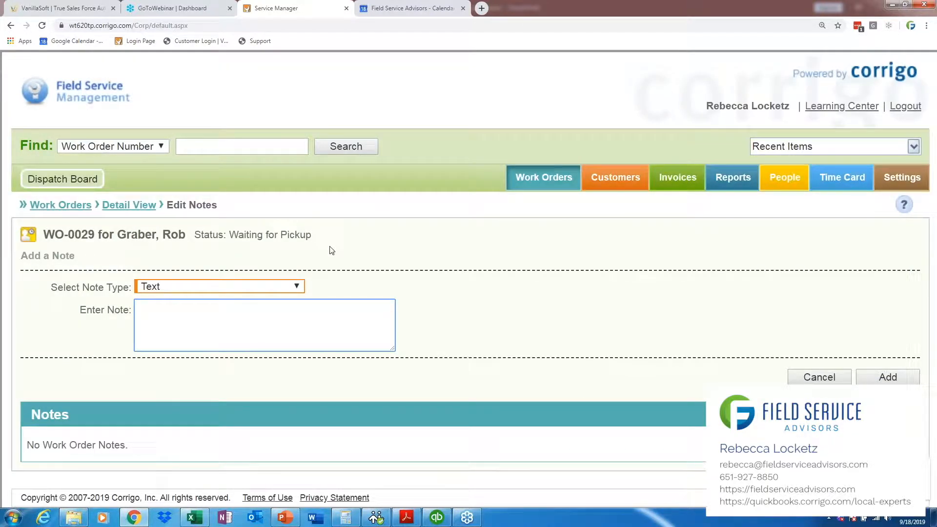
click(295, 287)
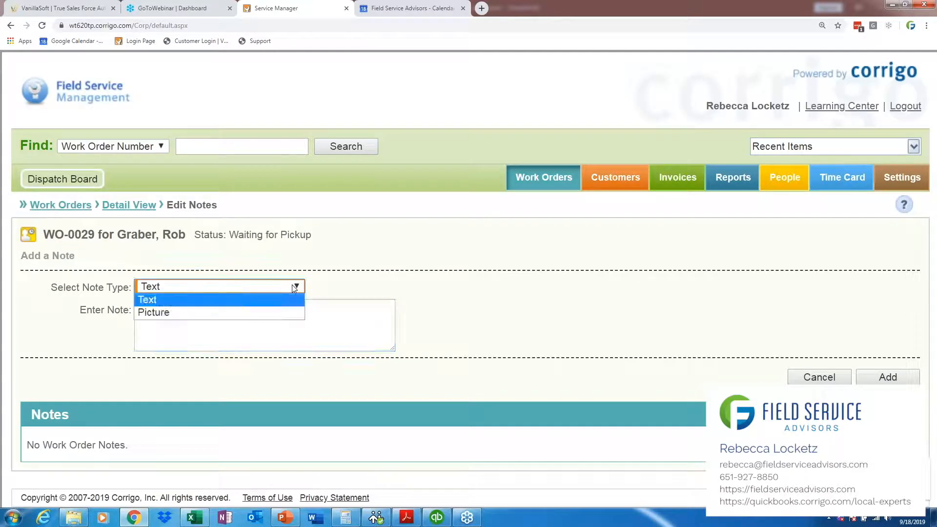
click(287, 312)
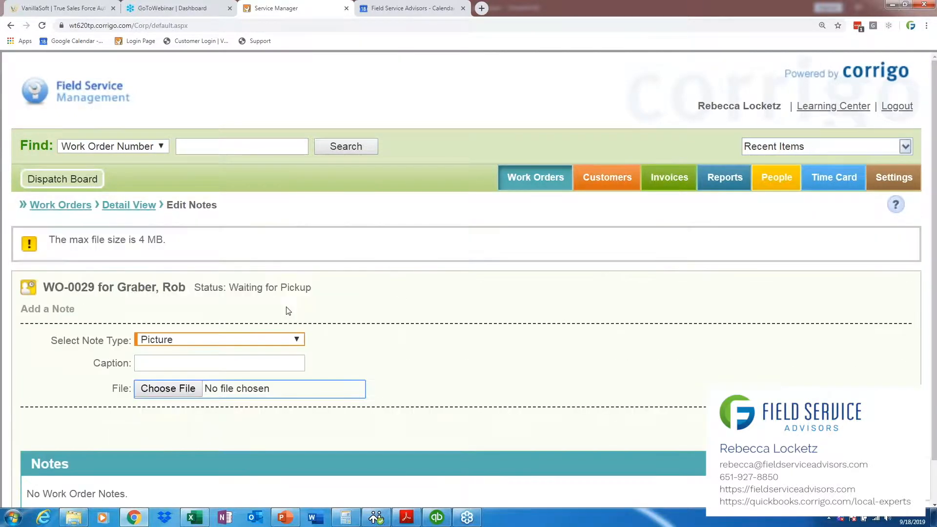
click(177, 388)
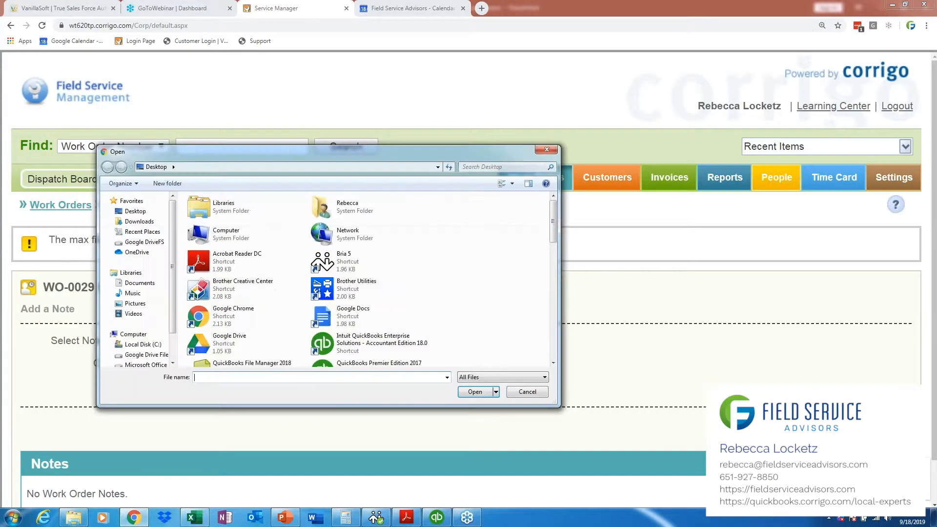
click(527, 392)
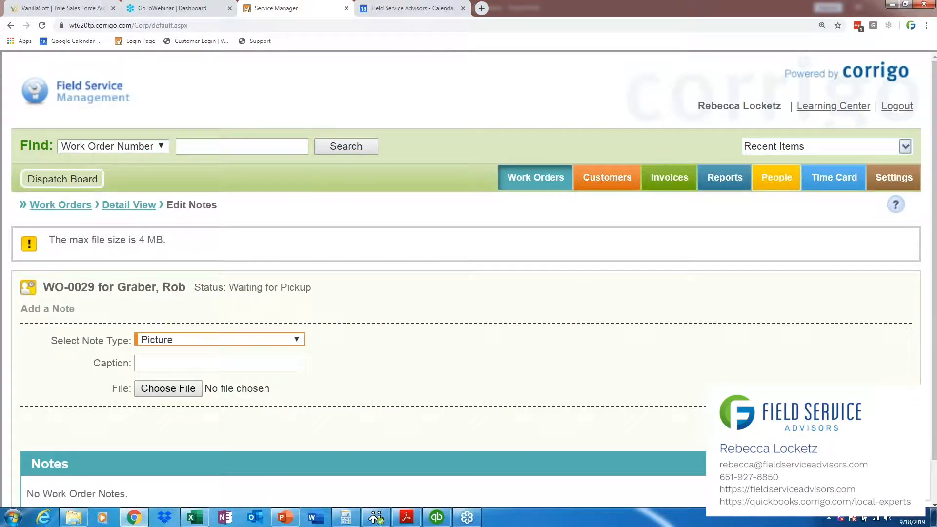
click(298, 342)
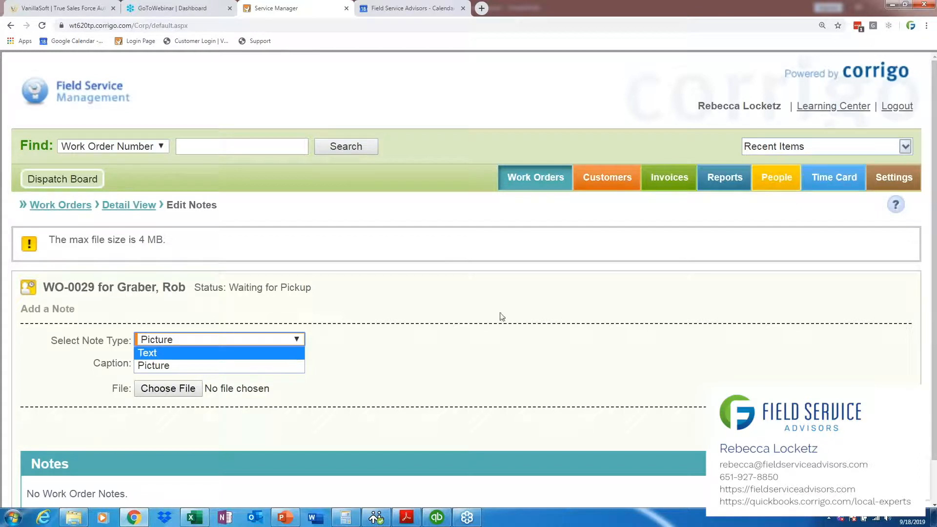
click(703, 361)
click(886, 428)
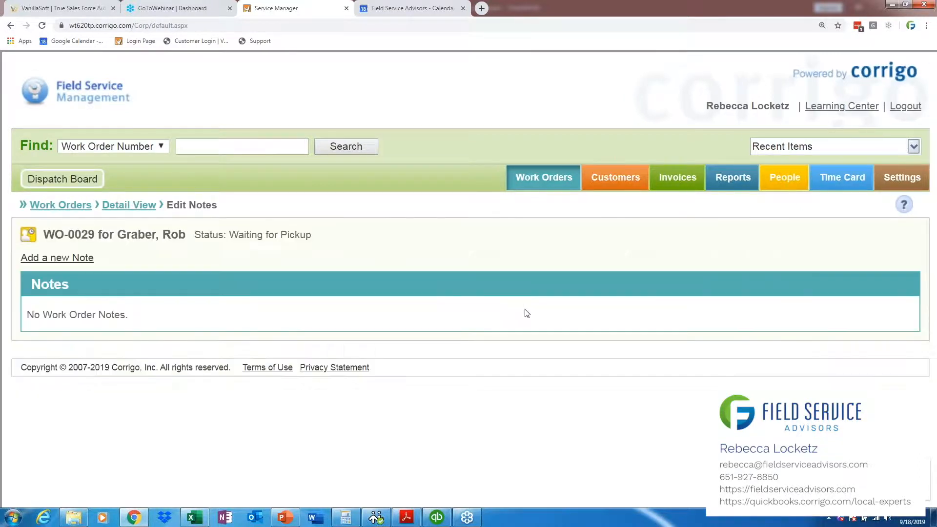
Step: Return to the work order's detail view and examine its Notes and Attachments sections
click(111, 211)
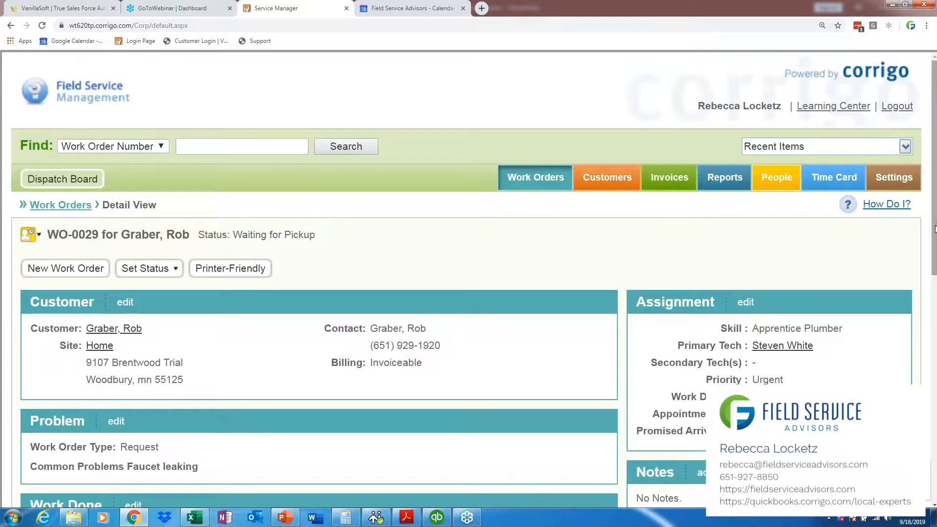
scroll(936, 242, down, 1)
scroll(935, 242, down, 4)
drag(684, 274, 636, 244)
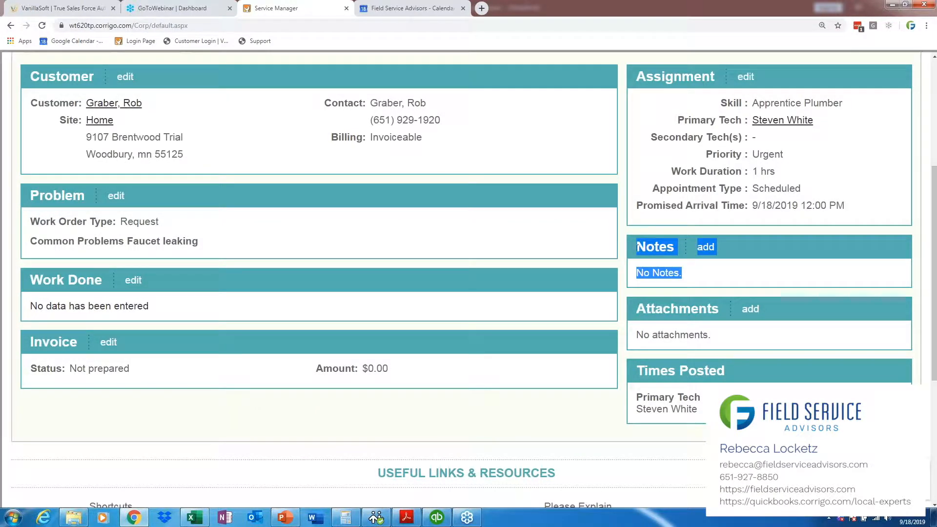
drag(710, 337, 634, 305)
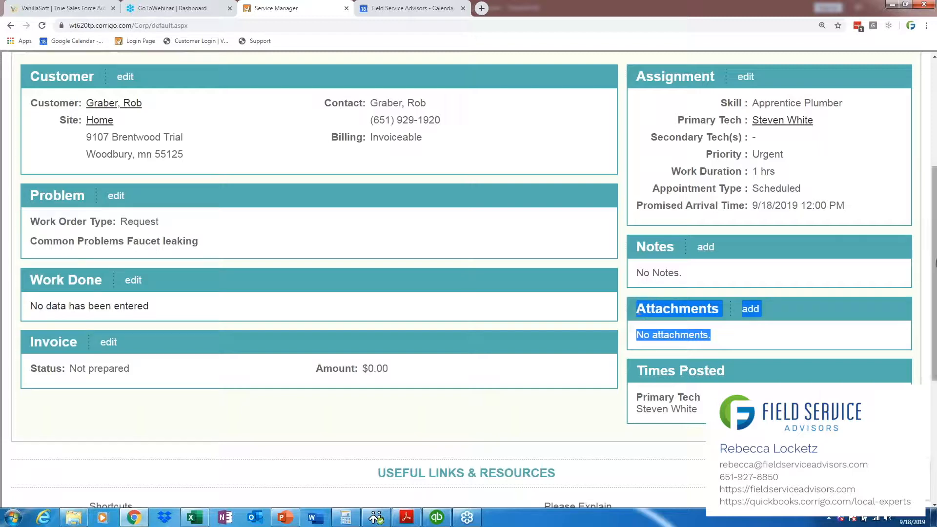
scroll(935, 262, up, 5)
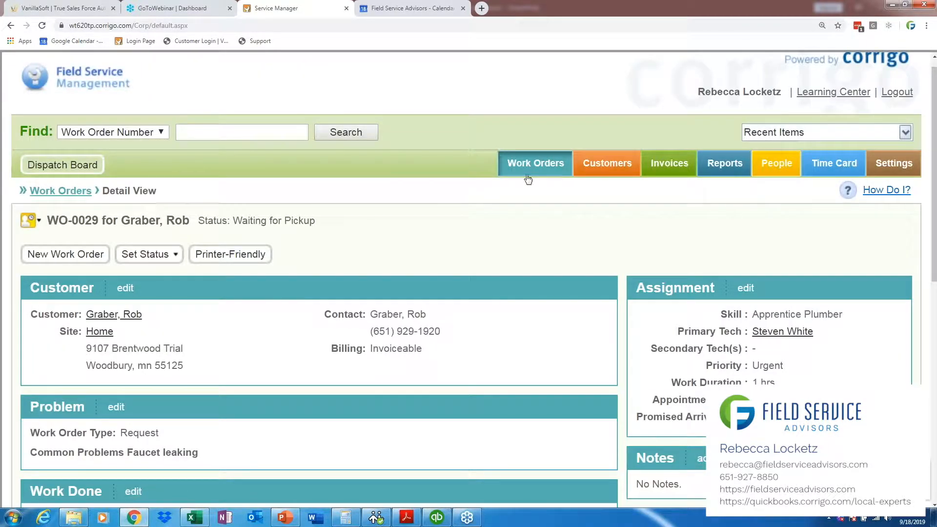
Step: Open the same customer's record from the recently created customers and view its Customer Notes section
click(618, 166)
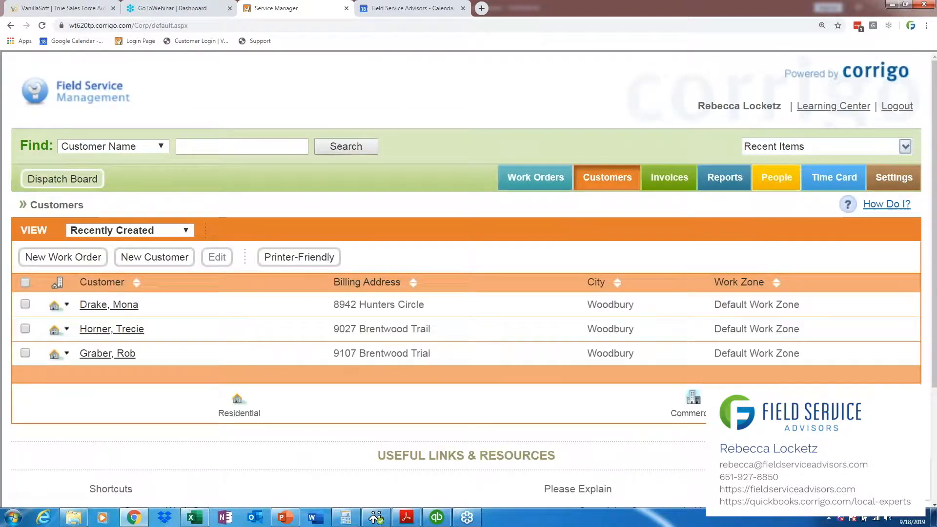
click(95, 355)
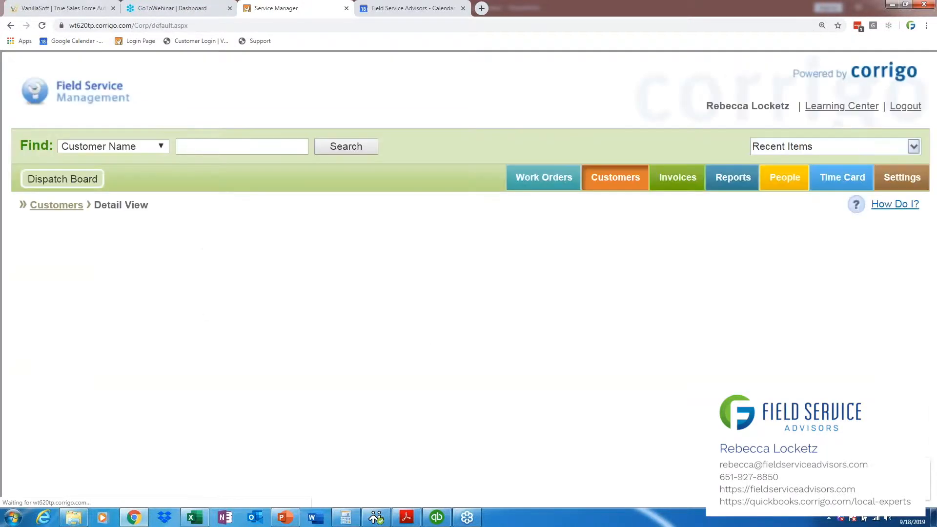
scroll(659, 189, down, 3)
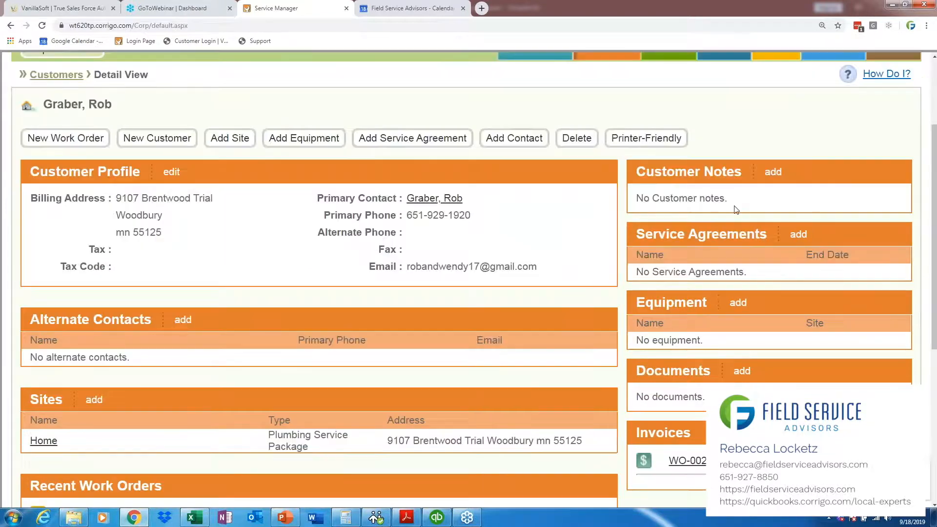
Step: Point out the Customer Notes section, and search the customer records for the same customer by full name
drag(657, 186, 637, 171)
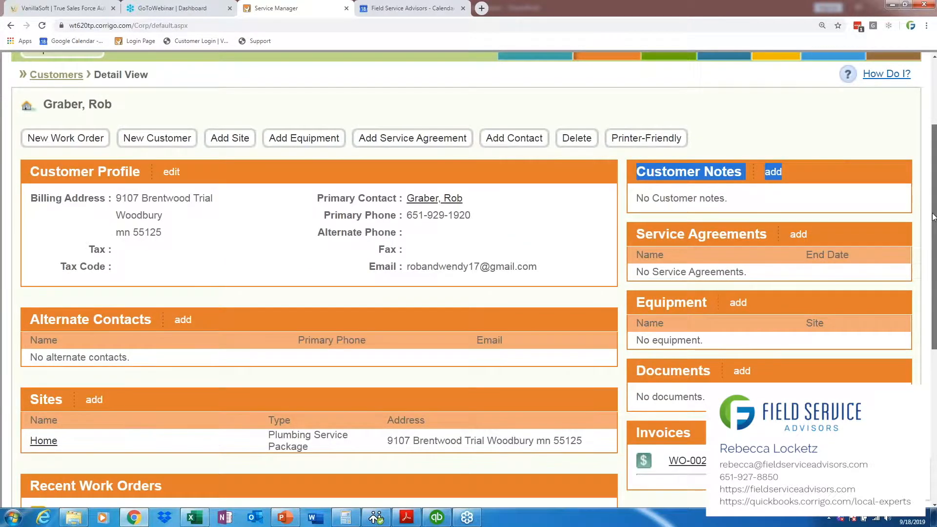
scroll(933, 217, up, 3)
click(192, 131)
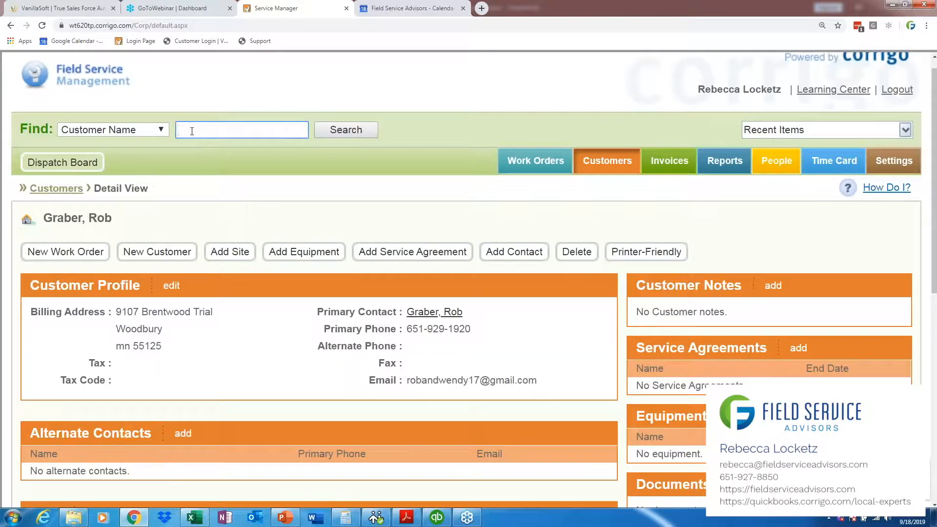
key(Return)
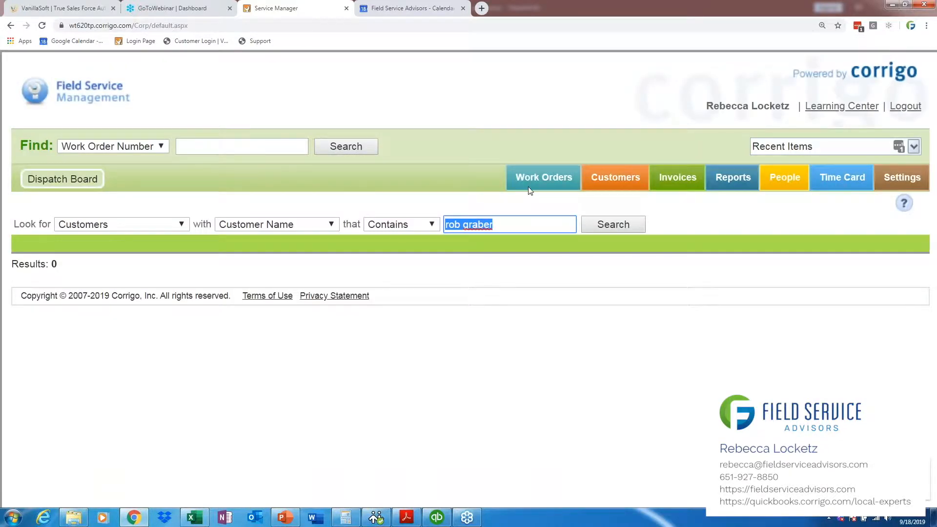
Step: Reopen the same customer's record from the recently created customers and highlight its Customer Notes section
click(604, 184)
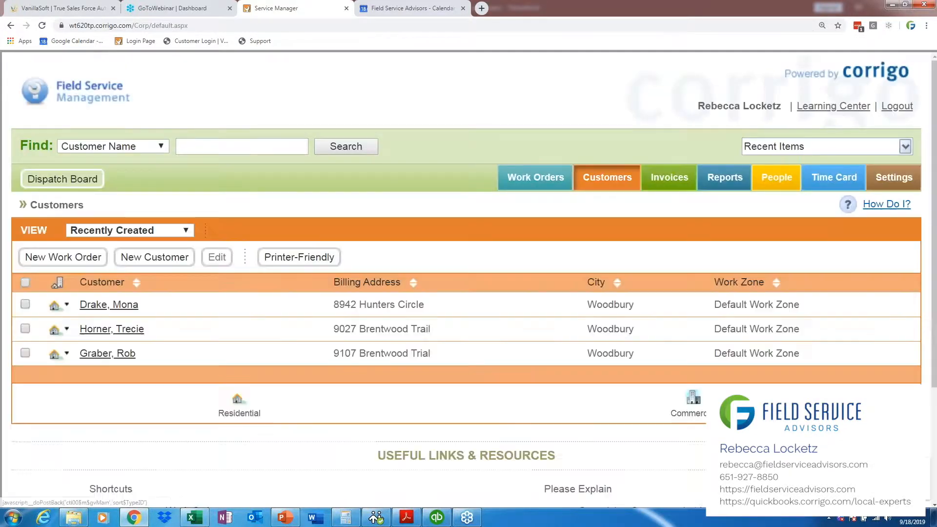
click(106, 353)
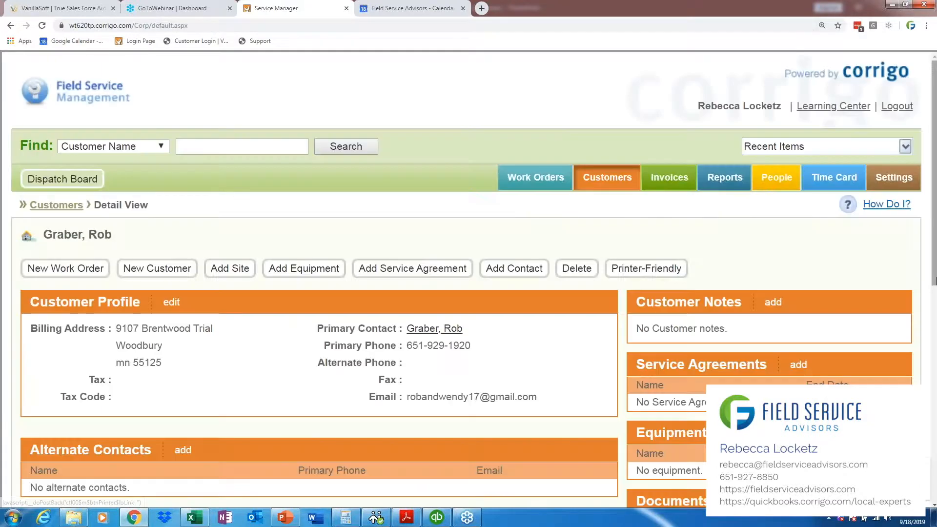
scroll(727, 264, down, 2)
drag(727, 254, 641, 230)
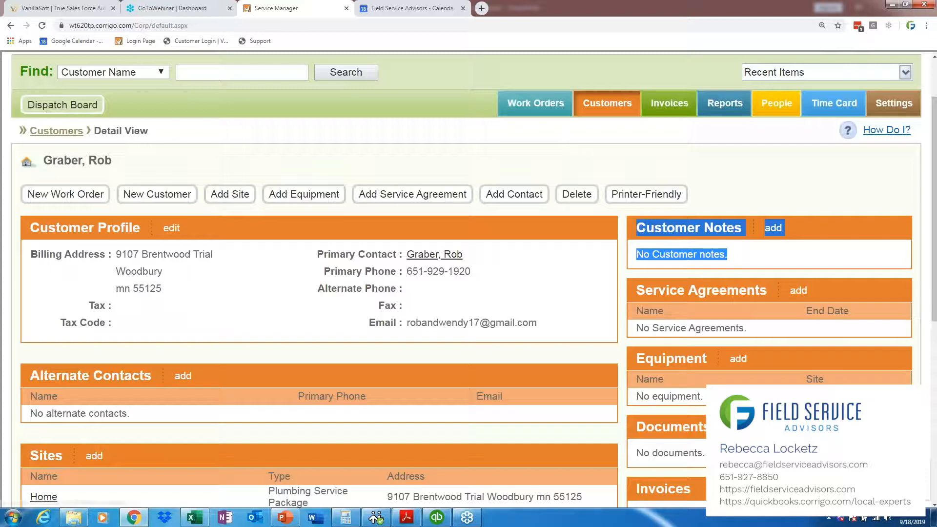
Step: Open the customer's recent work order assigned to a technician and review its Notes and Attachments sections
scroll(113, 396, down, 3)
click(90, 409)
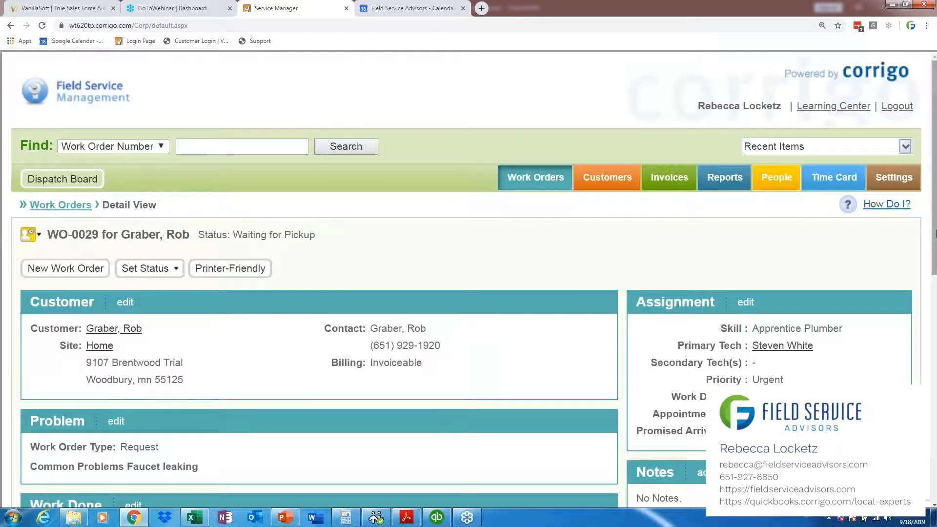
drag(936, 233, 936, 314)
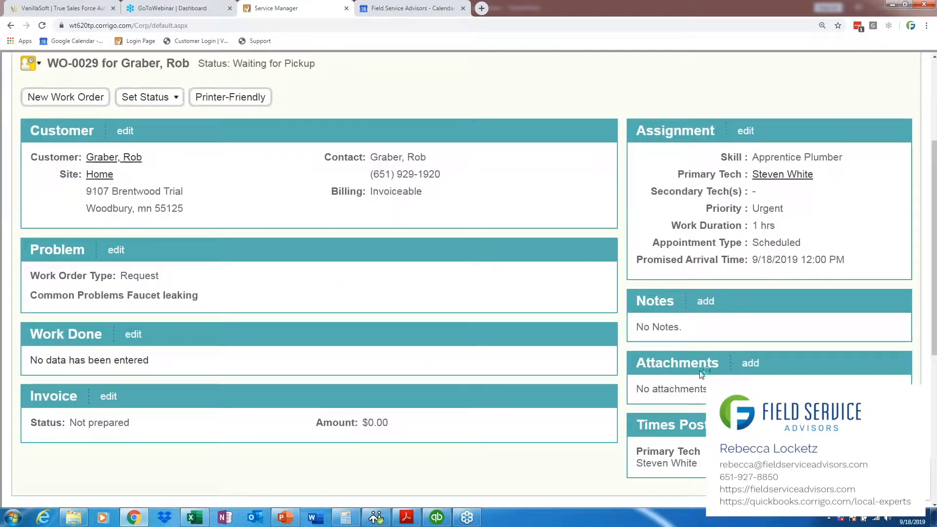
drag(936, 184, 936, 103)
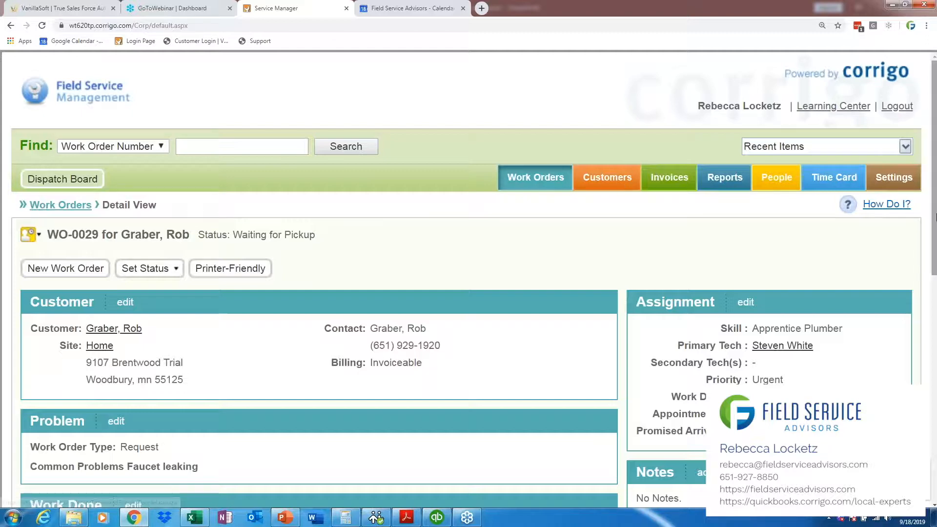
Step: Return to the customer list and review the search criteria, list view options and Recent Items, keeping the Recently Created view
click(606, 185)
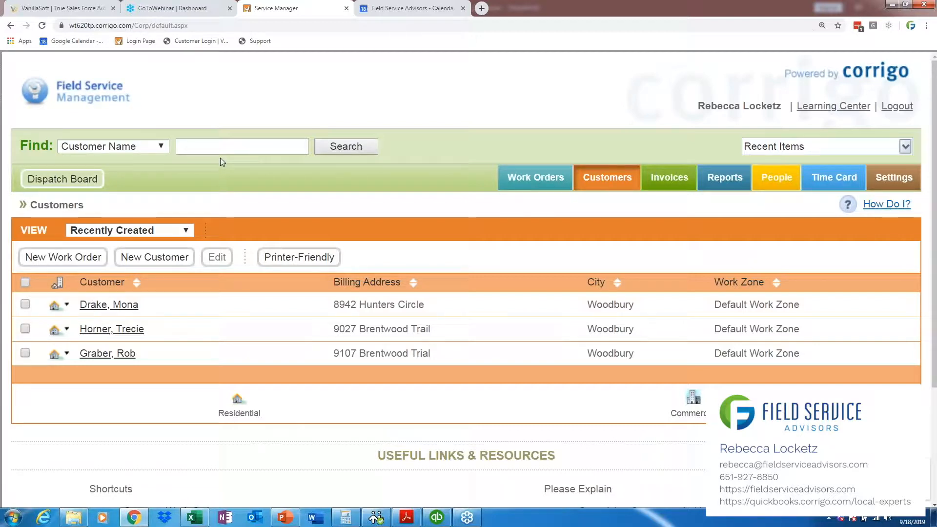
click(160, 148)
click(160, 153)
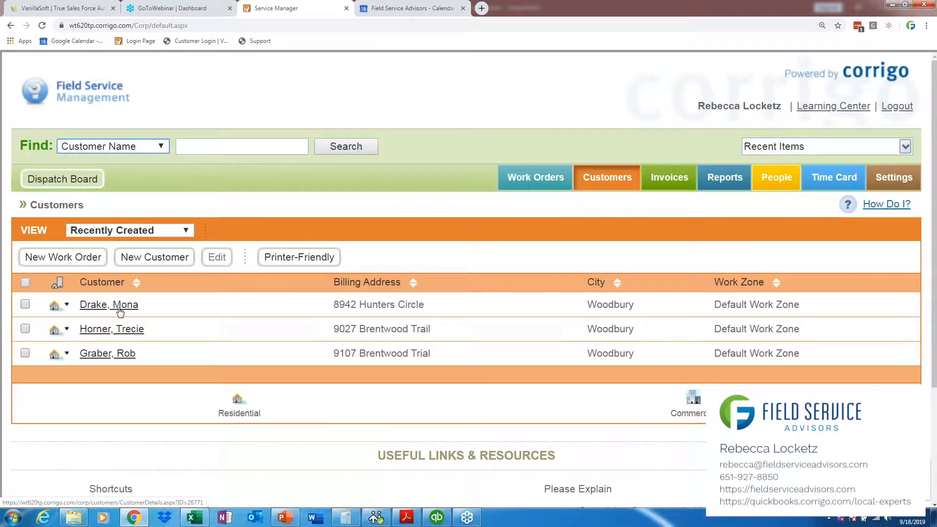
click(182, 230)
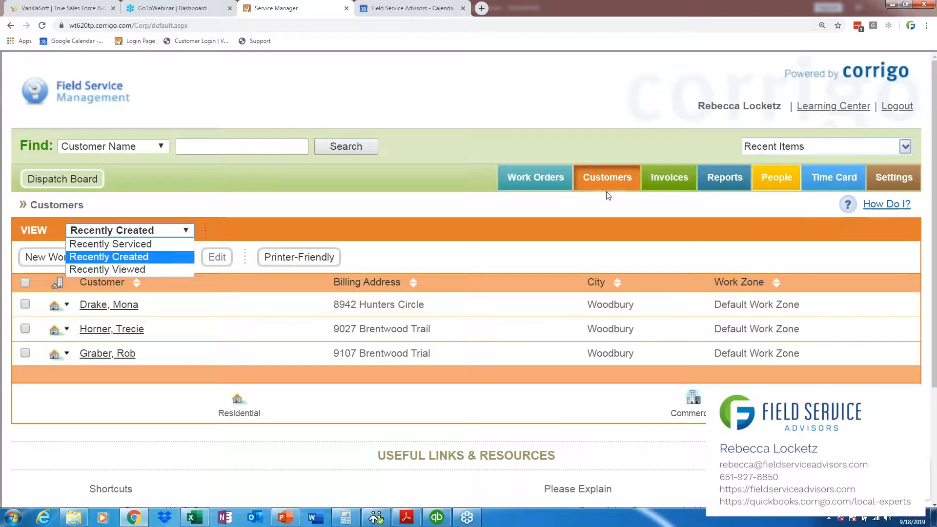
click(905, 147)
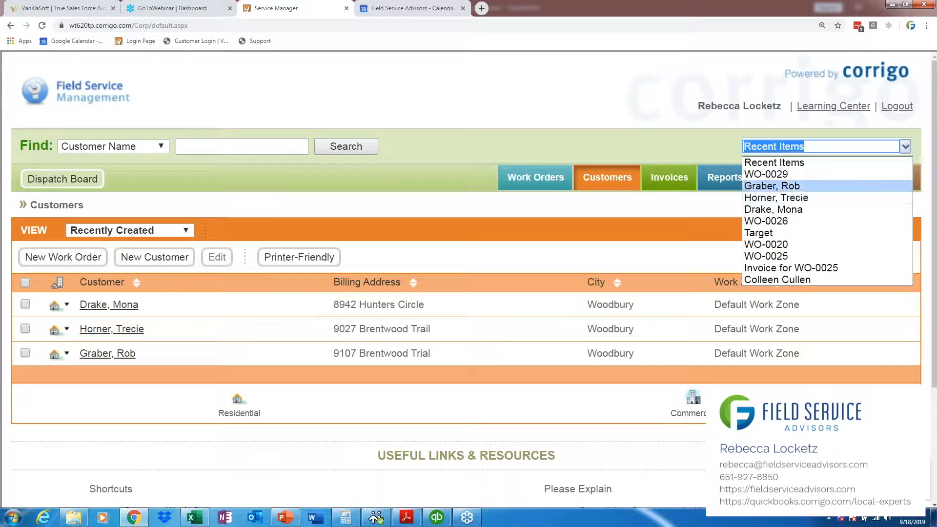
click(185, 231)
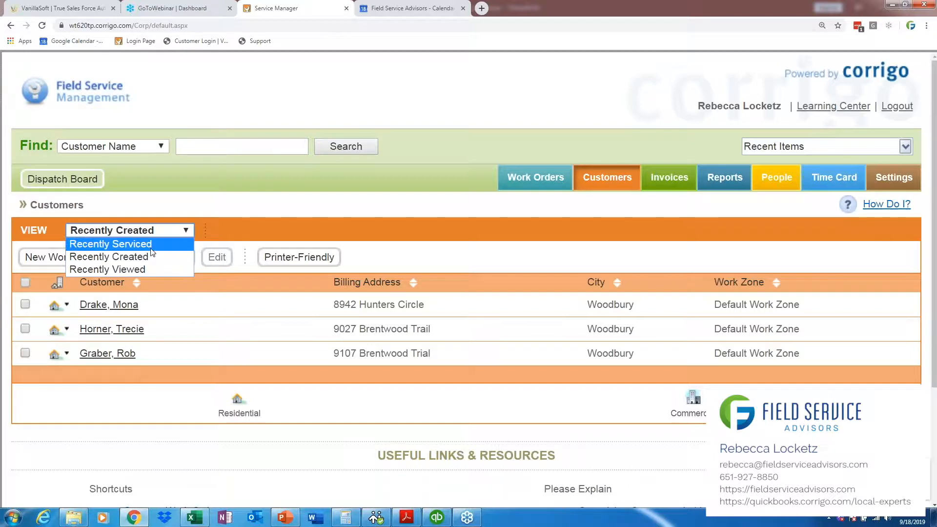
click(122, 257)
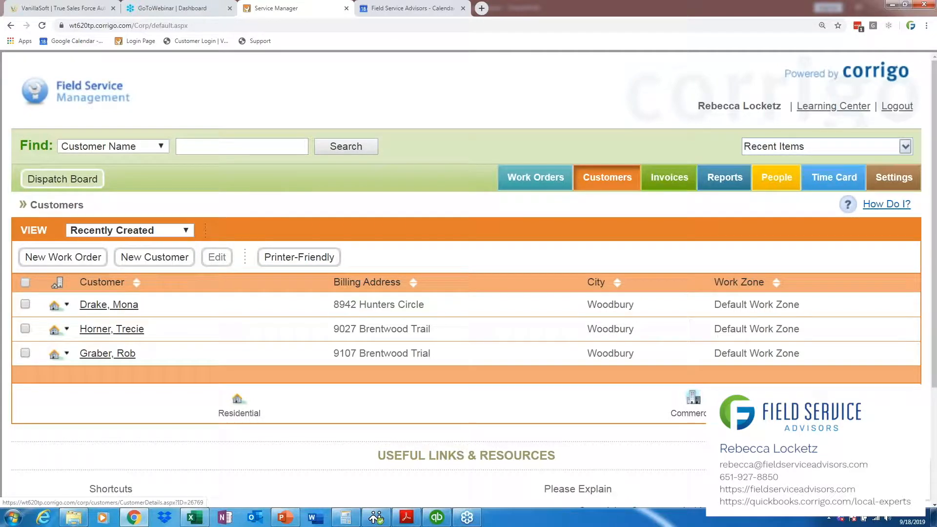
Step: Open the same customer's record from the list and examine its Equipment section
click(108, 353)
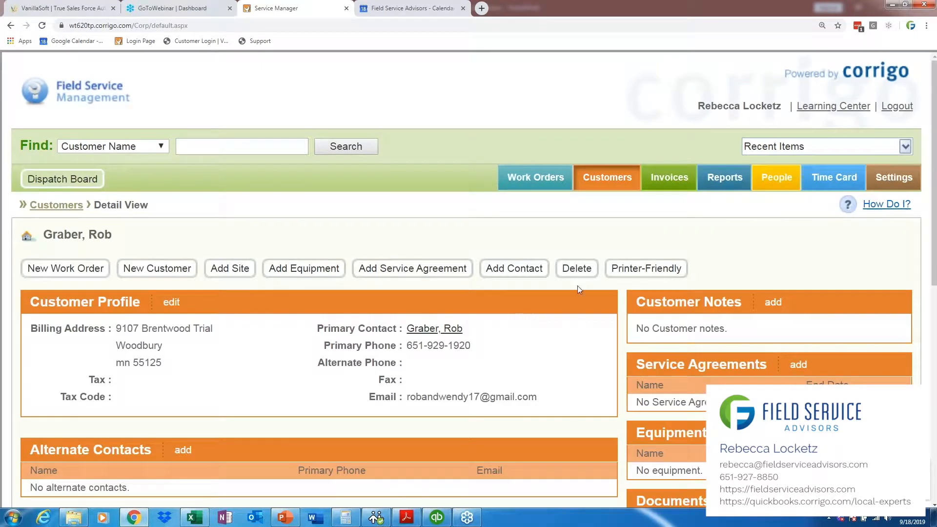
scroll(123, 204, down, 3)
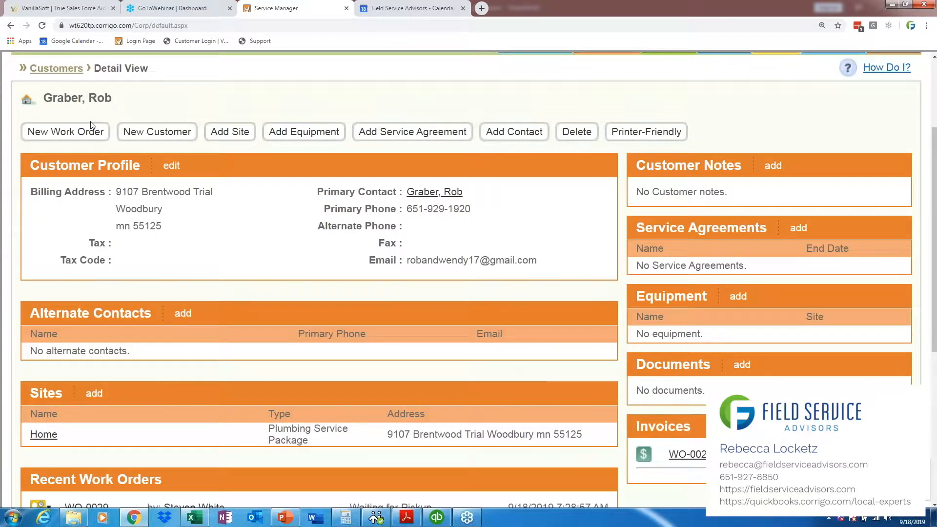
drag(703, 334, 658, 335)
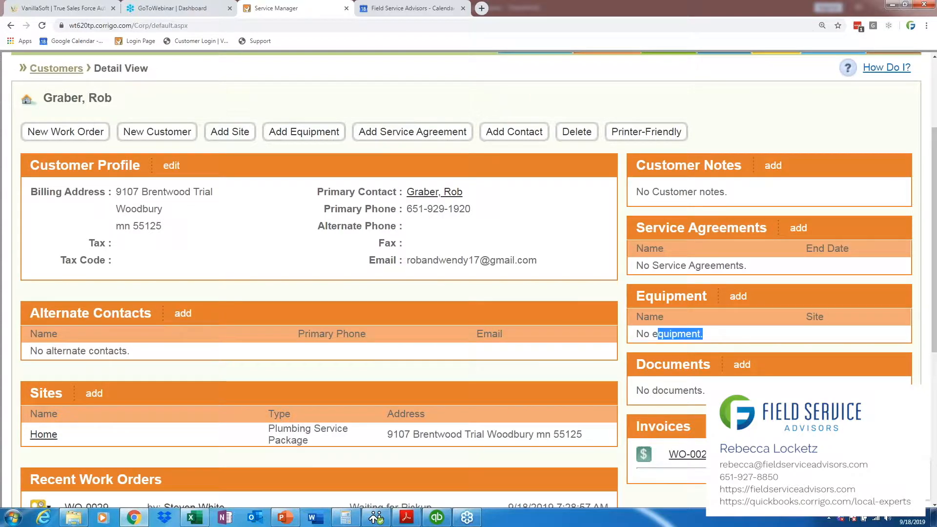
click(680, 335)
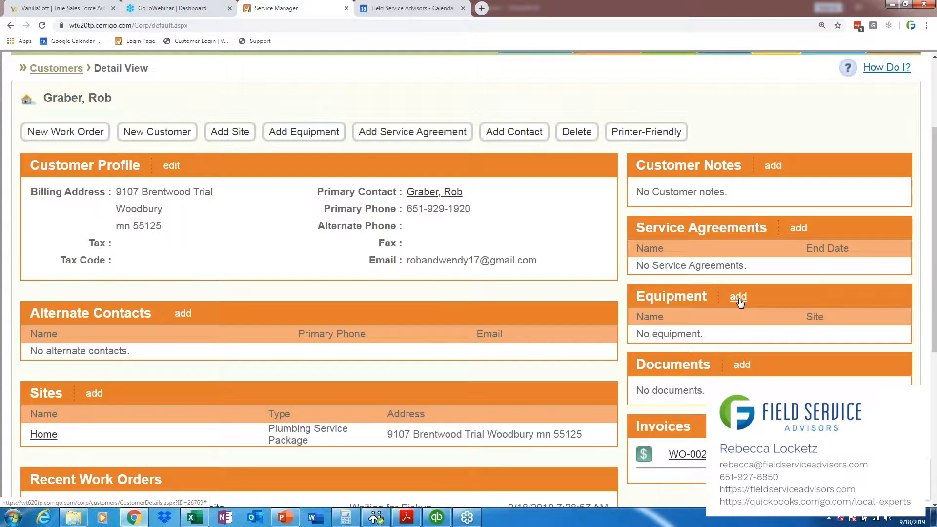
Step: Start adding new equipment to the customer's record, review the available equipment types, and cancel the form
drag(935, 304, 935, 323)
click(737, 260)
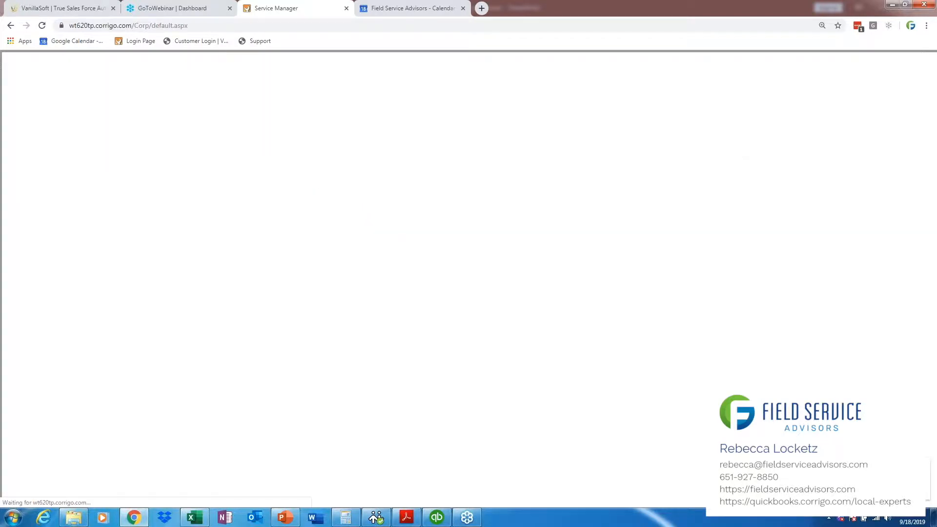
click(320, 308)
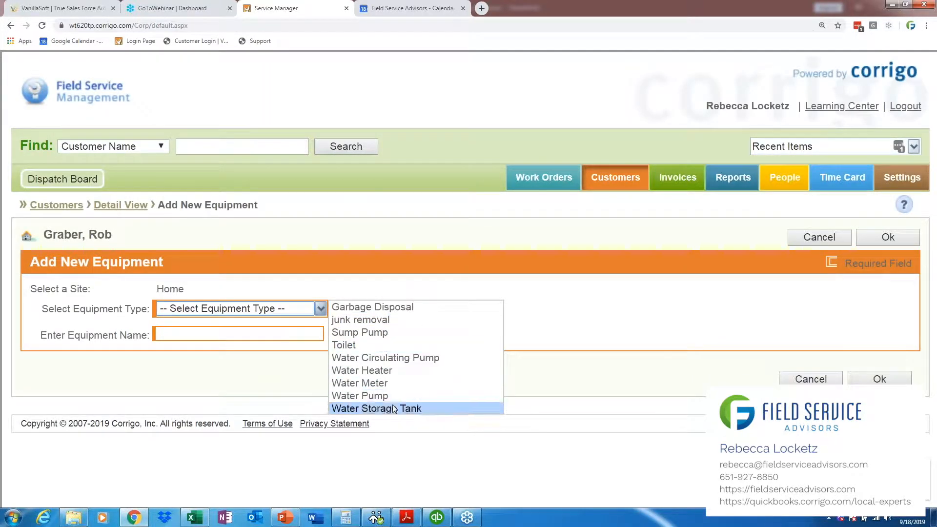
click(620, 325)
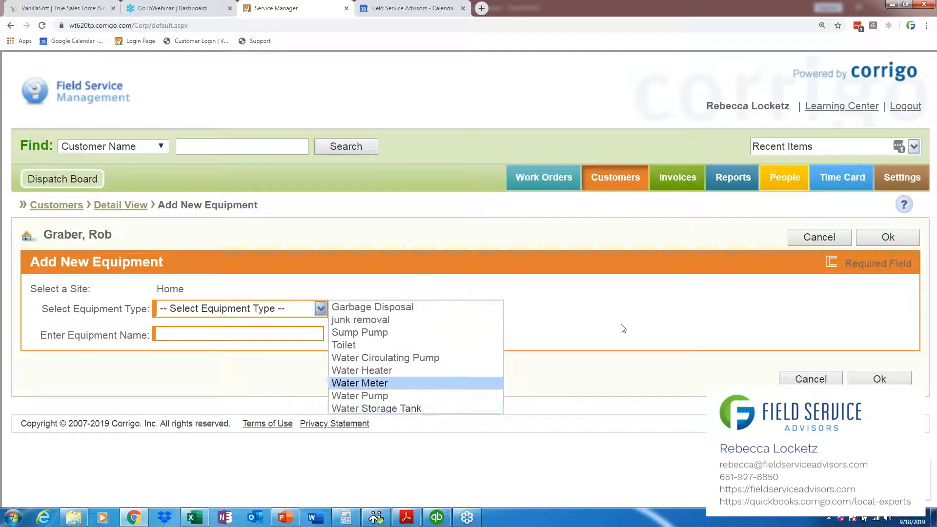
click(827, 383)
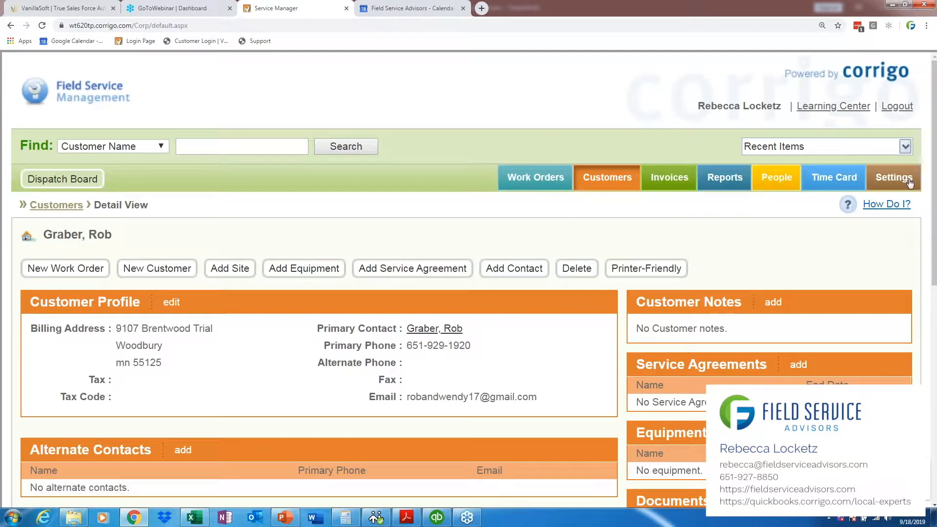
Step: Open the Equipment Types list in the Model Your Business settings
click(909, 181)
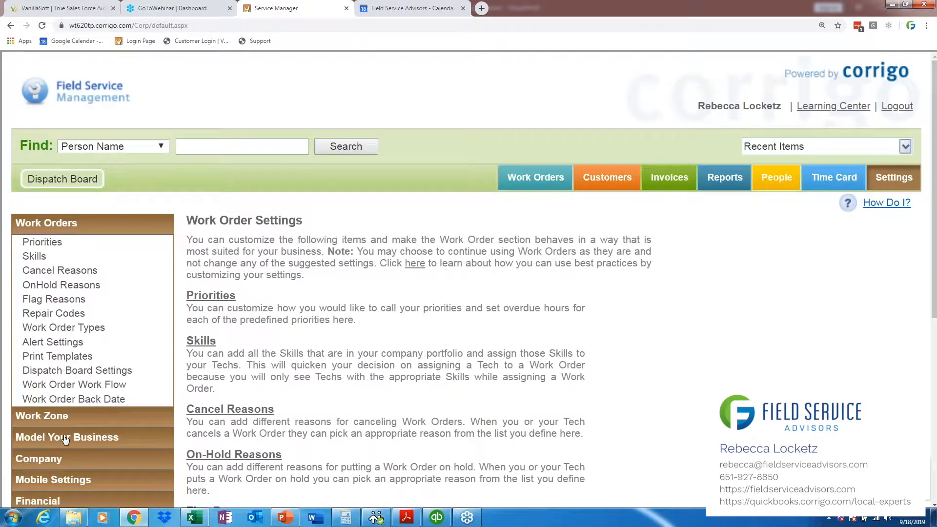
click(66, 438)
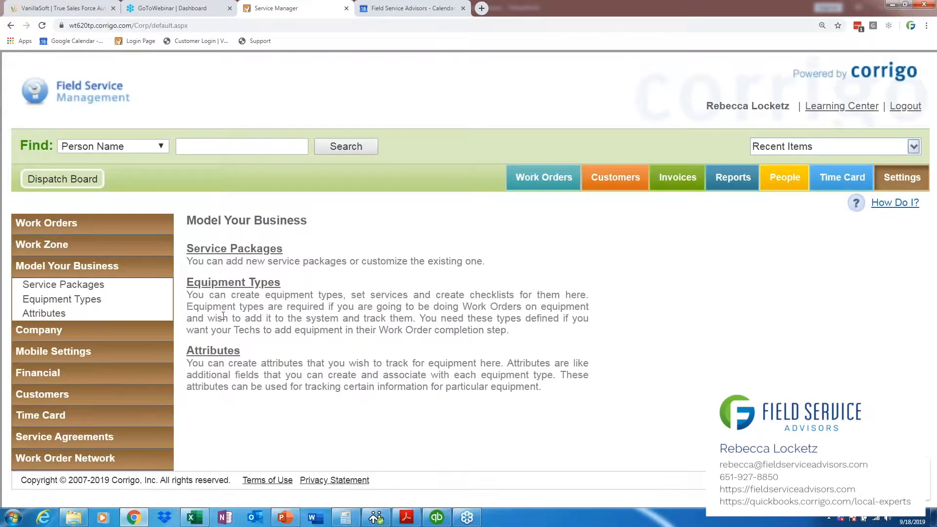
click(253, 285)
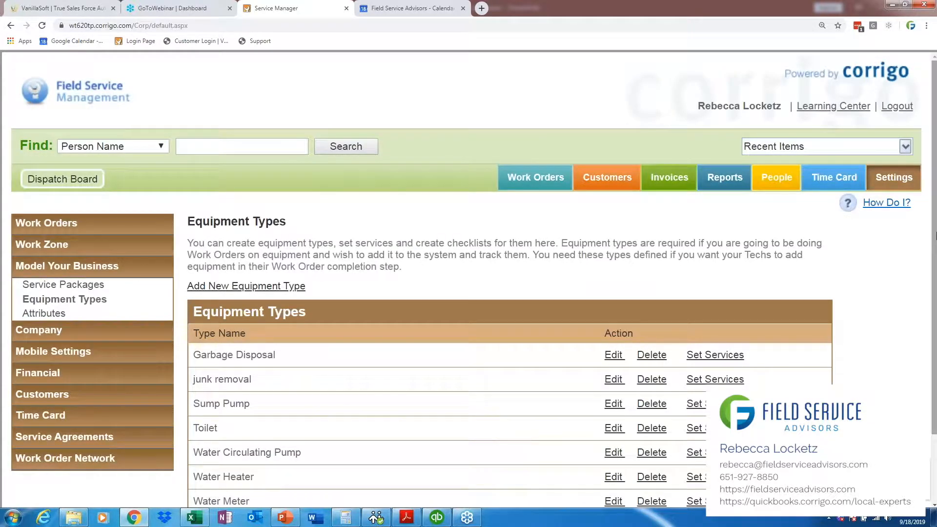
scroll(218, 173, down, 2)
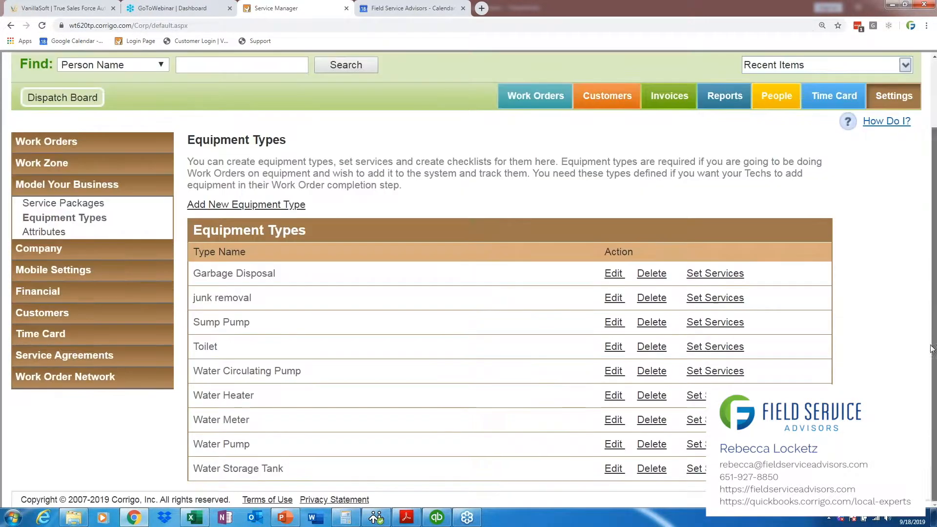
Step: Add a new equipment type displayed as Boiler
click(237, 205)
text(Boile)
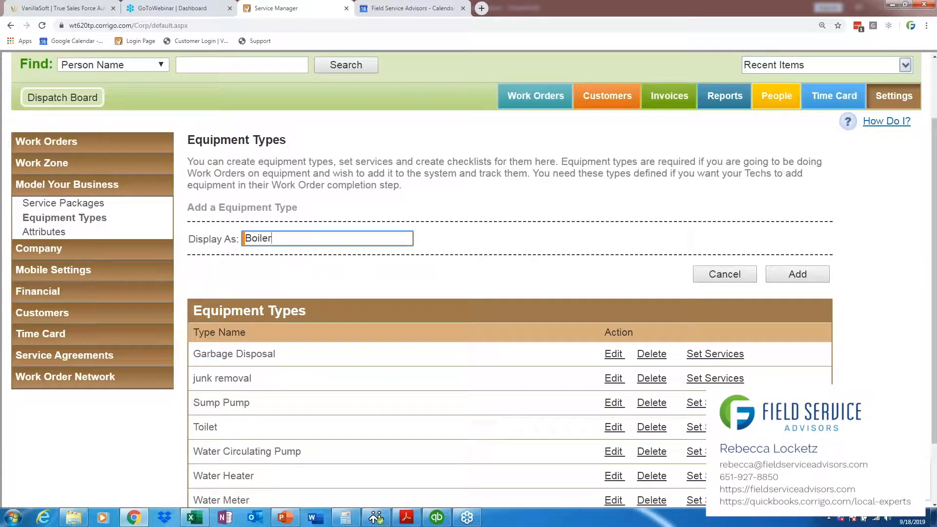
text(r)
click(797, 276)
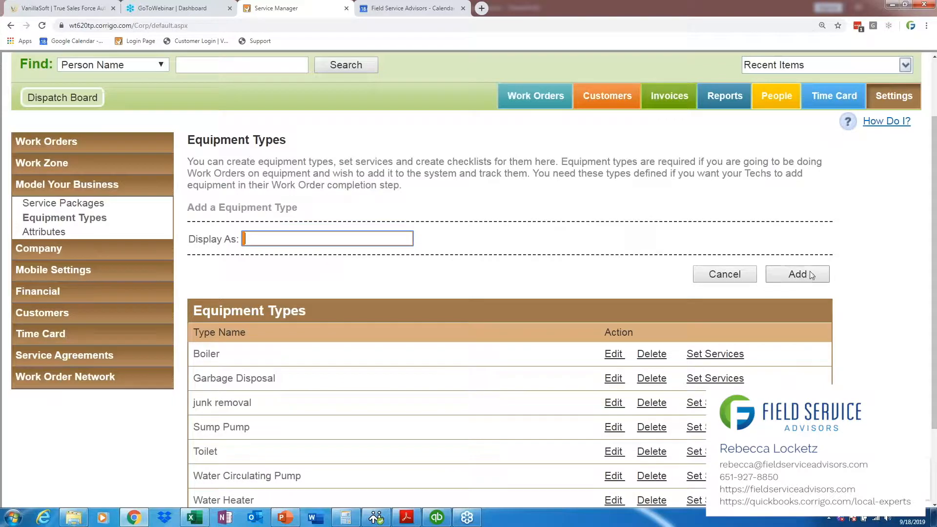
Step: Open the service settings of the Boiler equipment type
scroll(936, 263, down, 2)
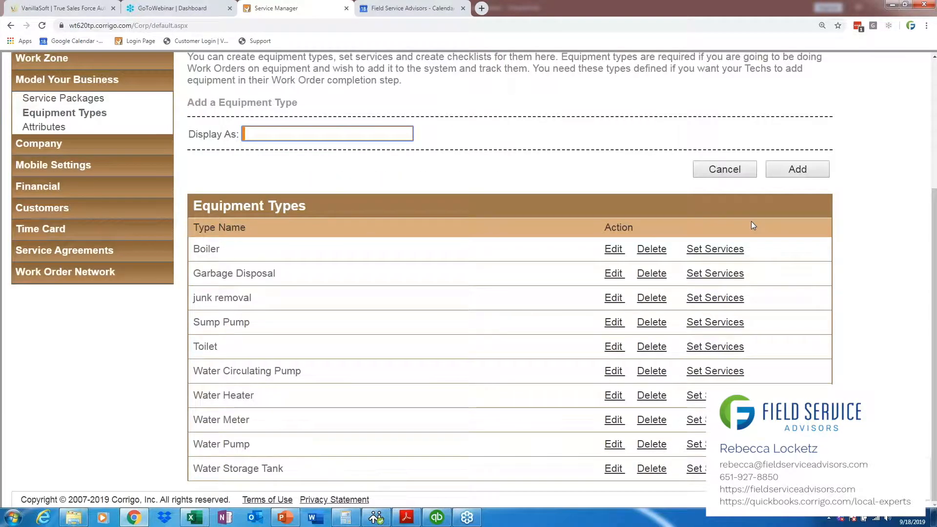
drag(936, 310, 906, 308)
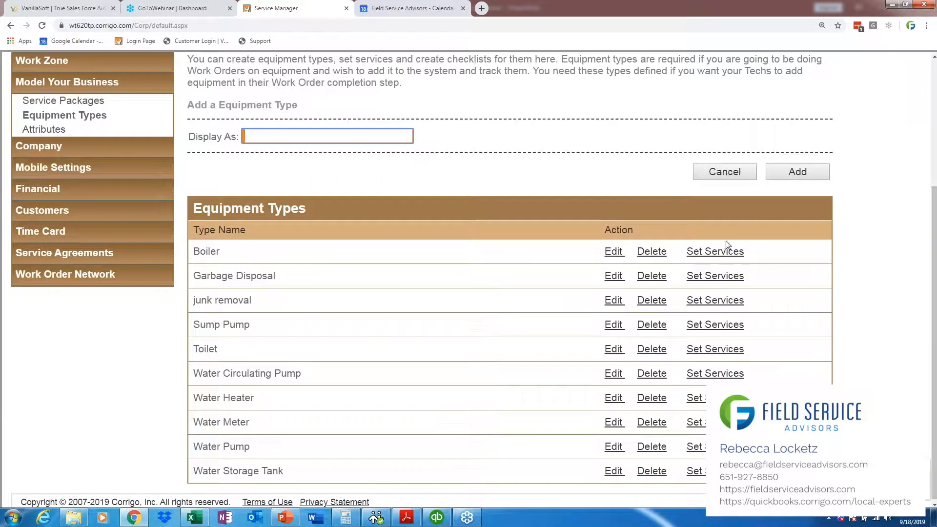
click(715, 251)
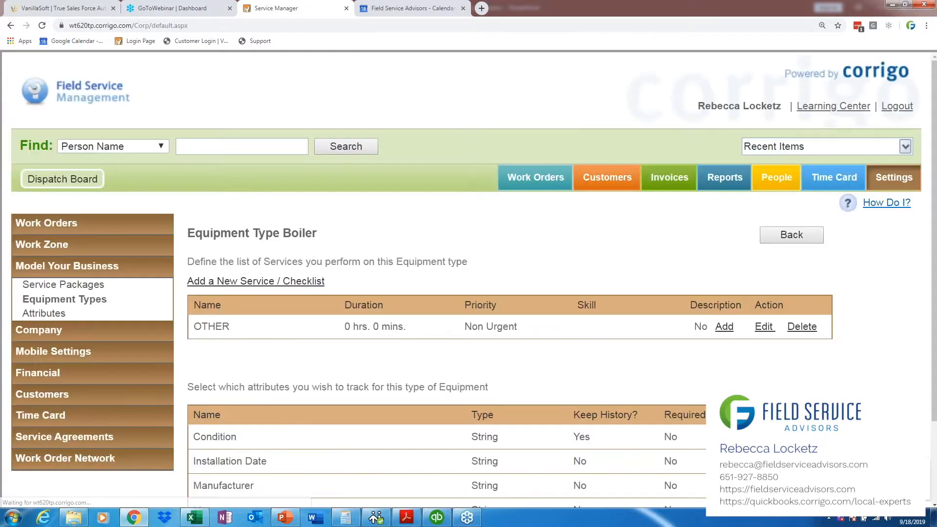
Step: Add a service named NOT WORKING with Non Urgent priority to the Boiler equipment type
scroll(485, 279, down, 2)
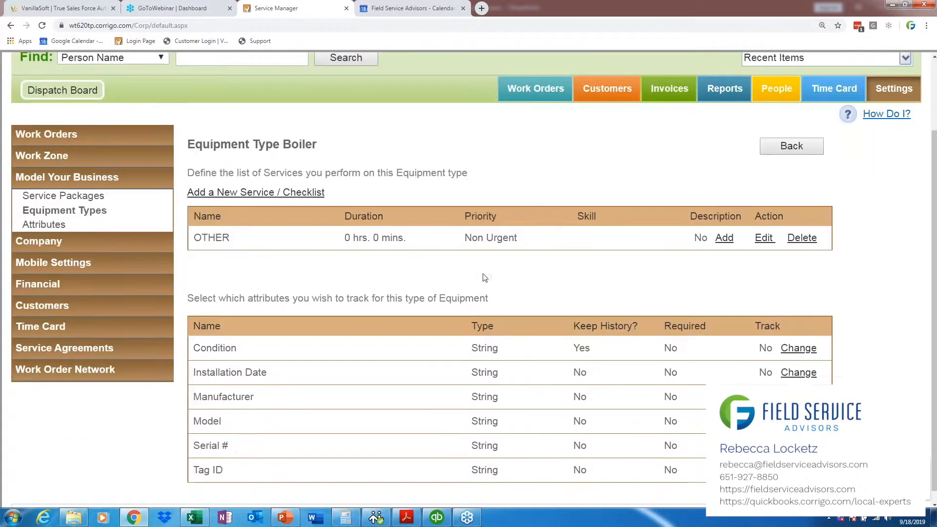
click(237, 193)
text(NOT WORKING)
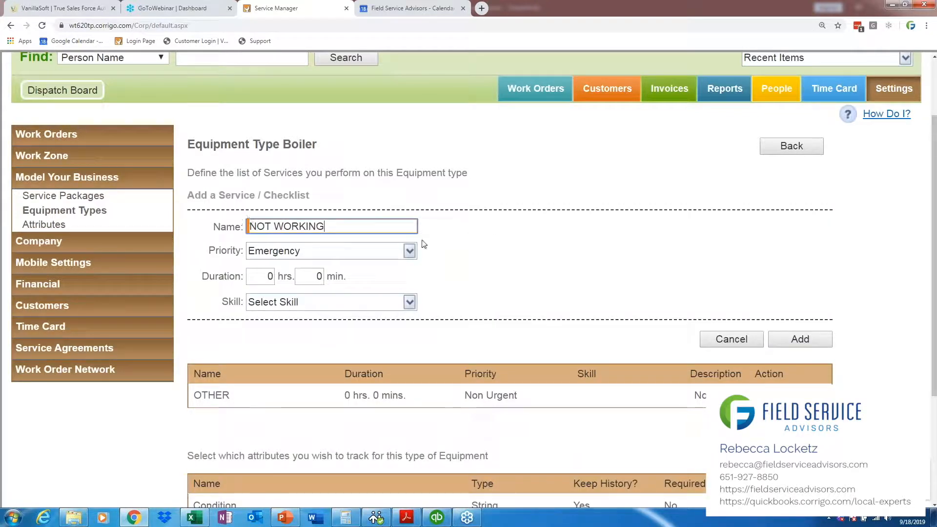
click(410, 251)
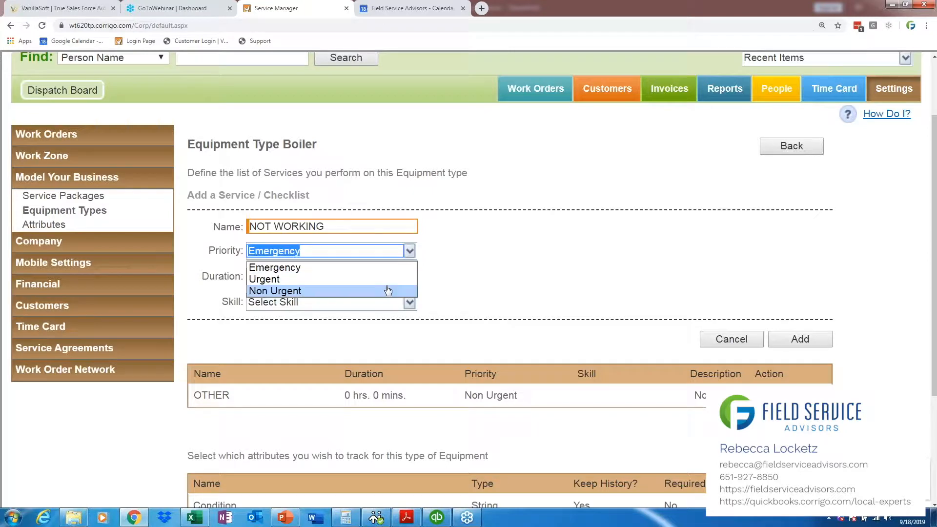
click(388, 290)
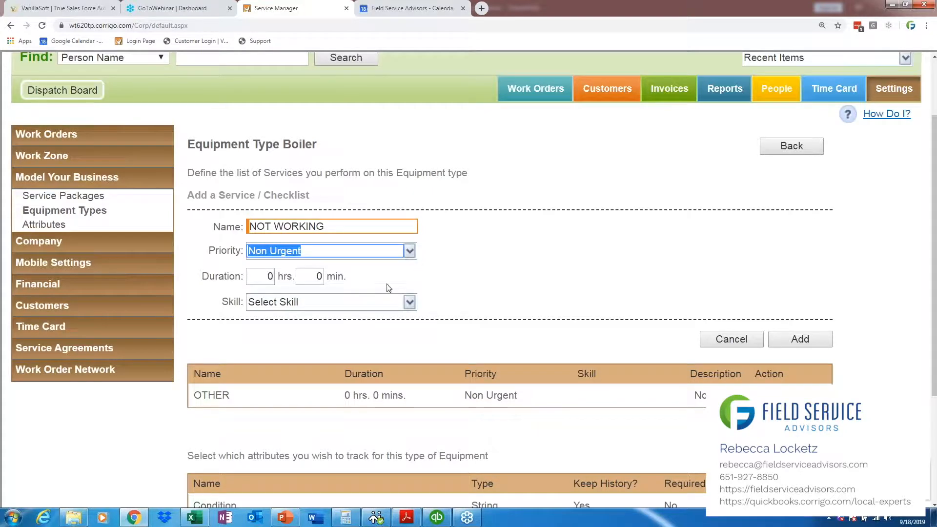
click(818, 342)
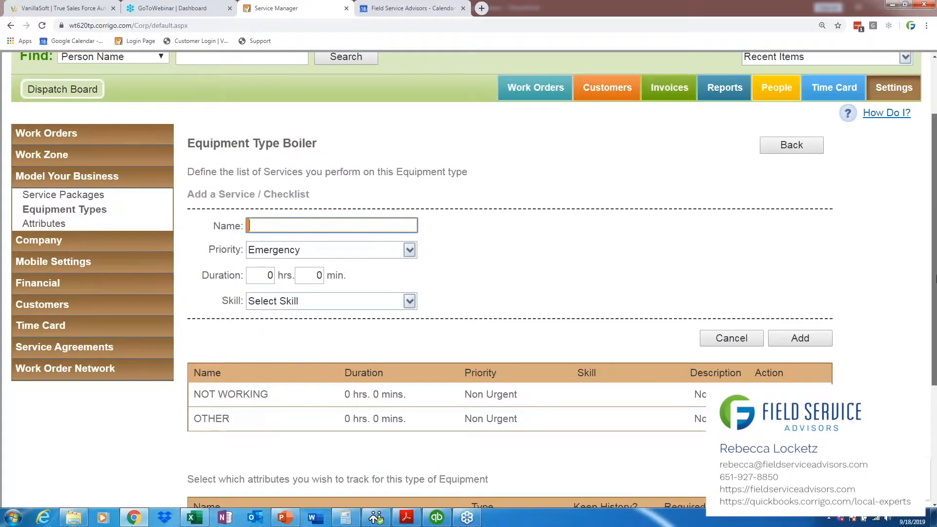
Step: Return to the customer list and open the customer's detail record
scroll(617, 180, up, 2)
click(618, 179)
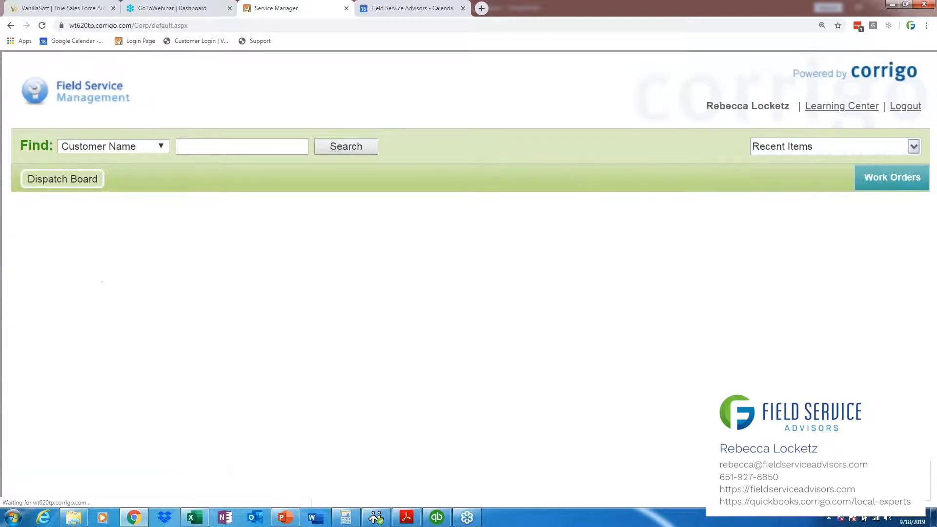
click(111, 353)
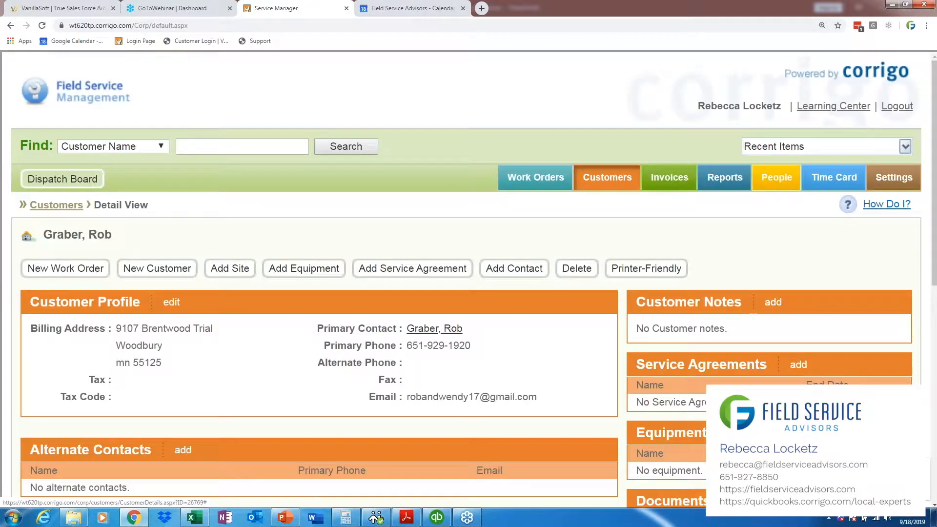
Step: Add equipment of type Boiler, named Boiler, to the customer's Home site
scroll(111, 355, down, 1)
scroll(635, 253, down, 3)
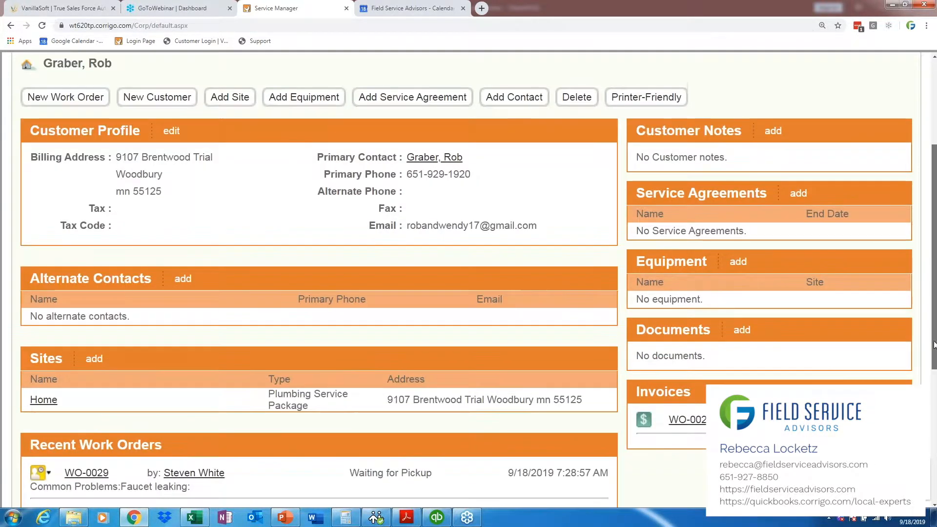
drag(634, 253, 742, 253)
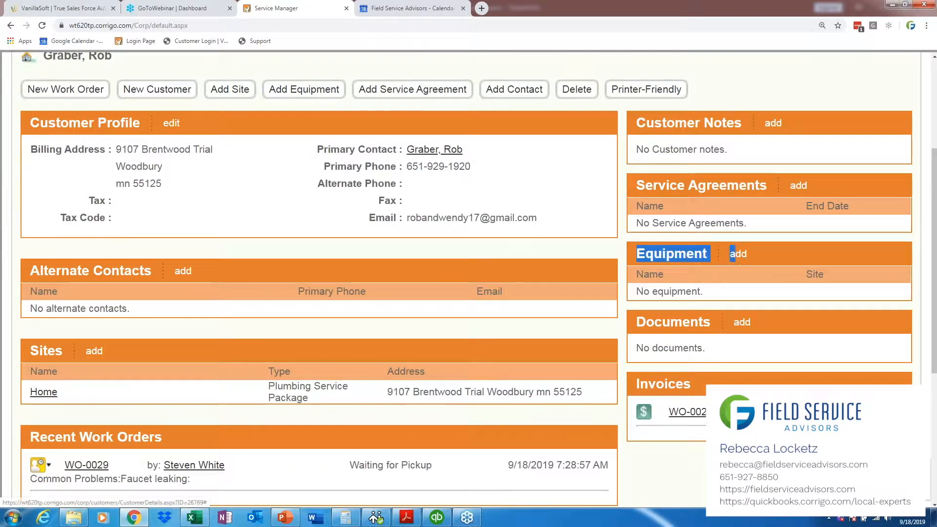
click(738, 254)
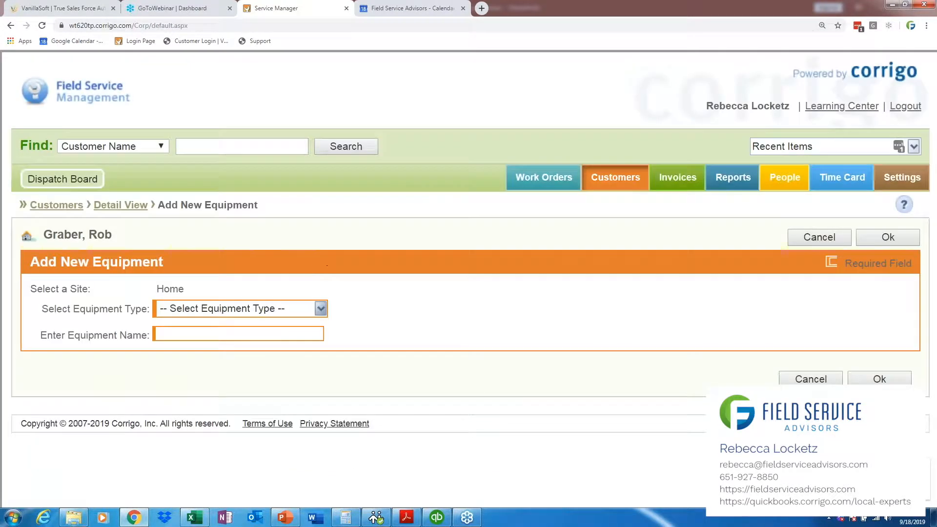
click(320, 309)
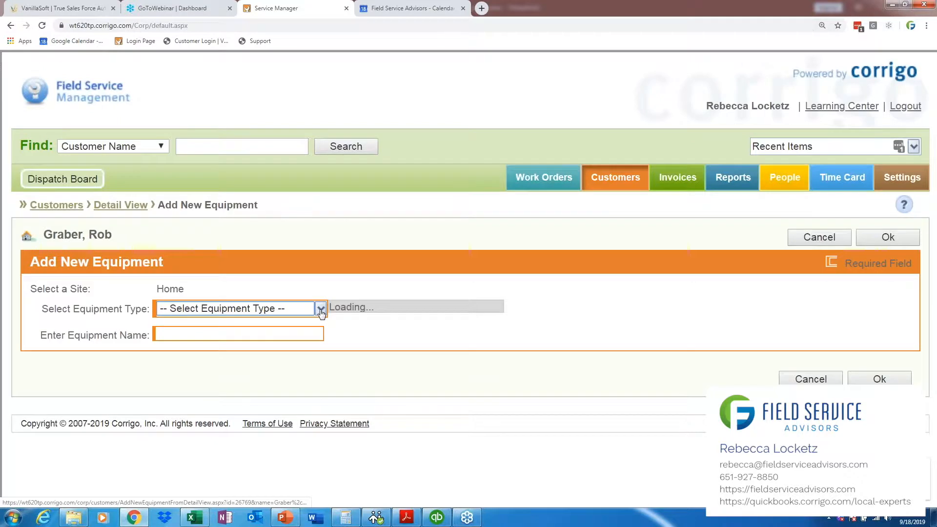
click(381, 311)
click(239, 334)
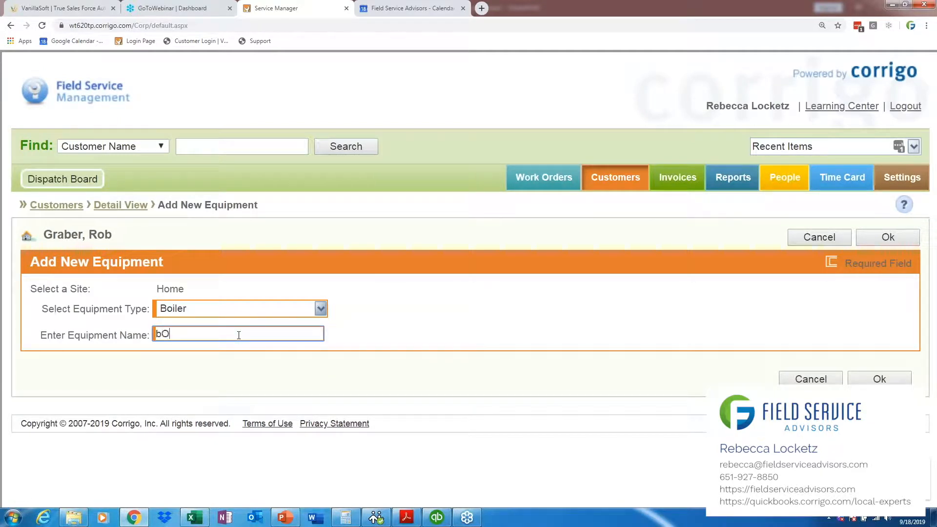
text(Boiler)
click(902, 376)
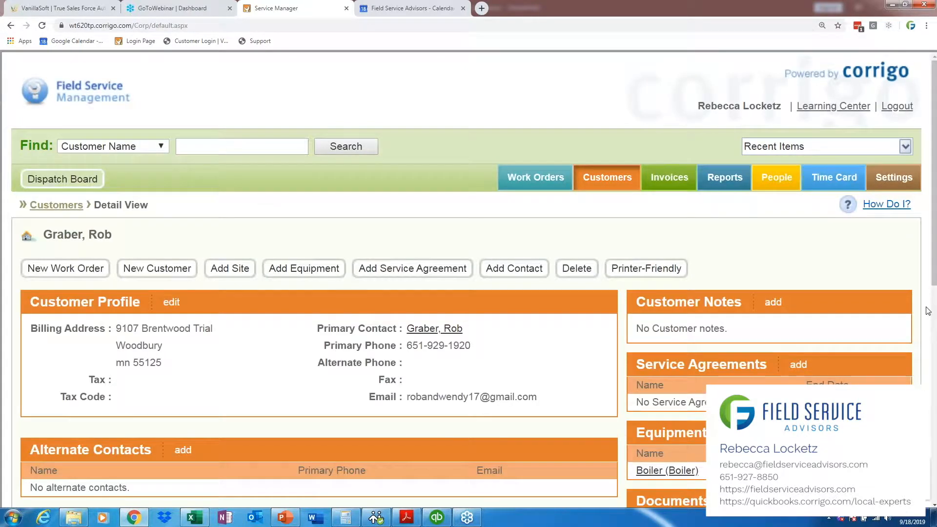
Step: Start a new work order from the customer's record and continue to the Problem stage with the Home site
scroll(781, 318, down, 1)
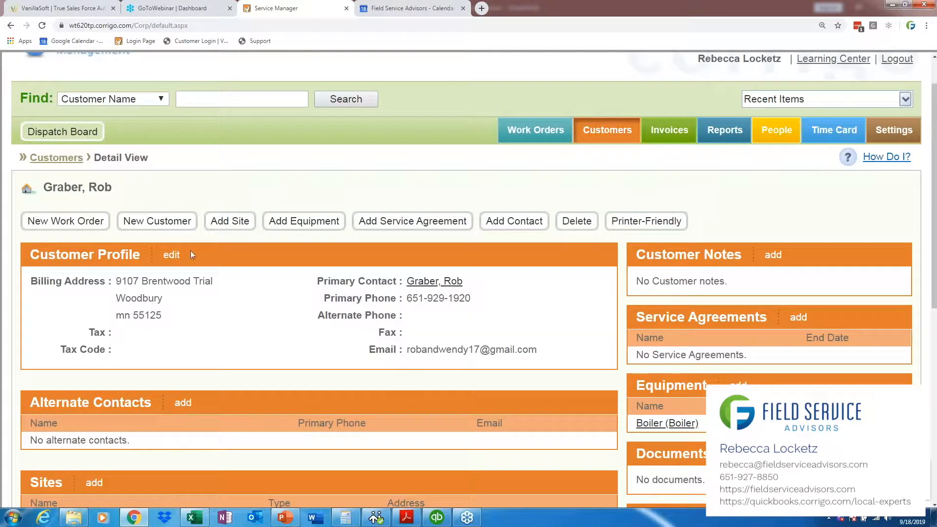
click(87, 229)
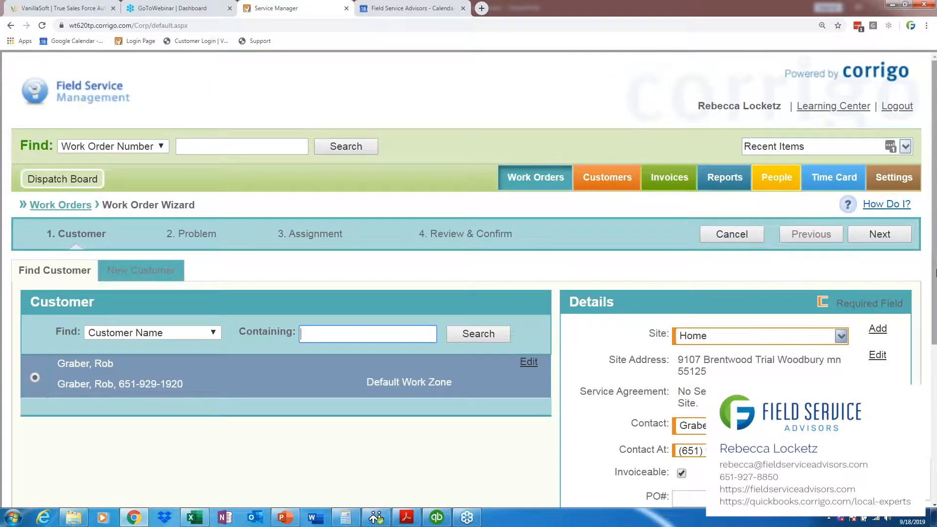
scroll(883, 151, down, 2)
click(884, 151)
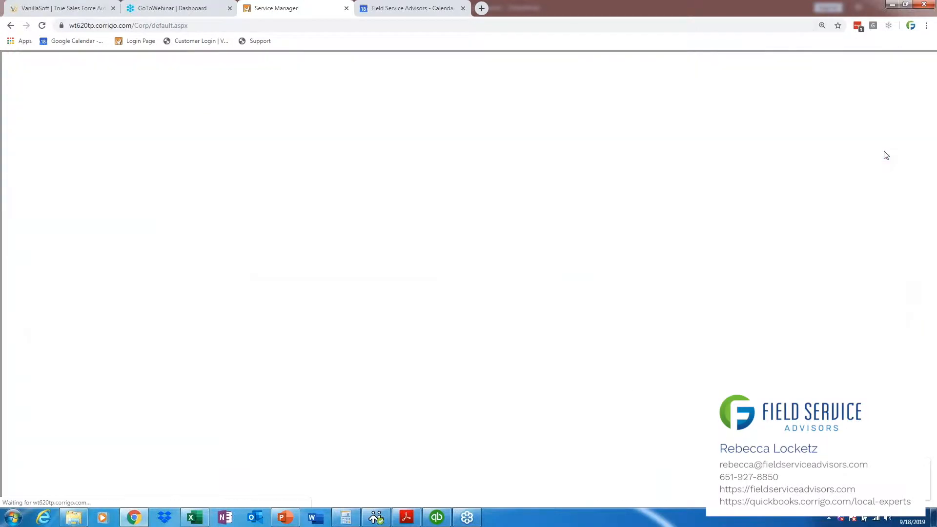
Step: Select the Boiler category and the NOT WORKING service as the work order's problem
click(109, 465)
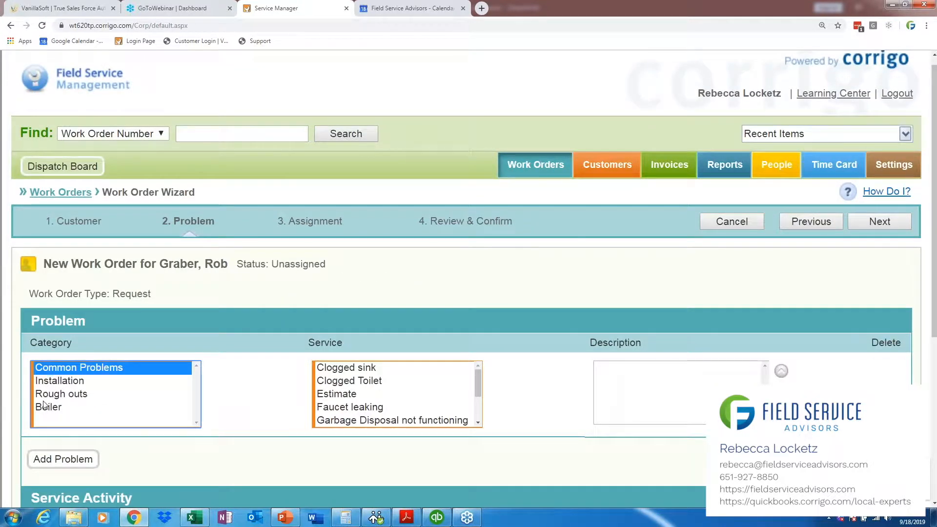
click(49, 410)
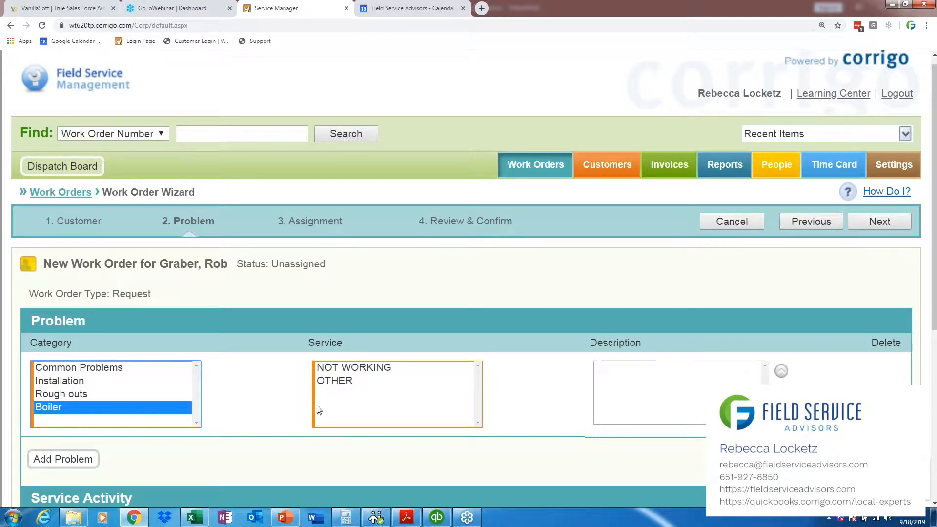
click(345, 367)
scroll(879, 143, down, 2)
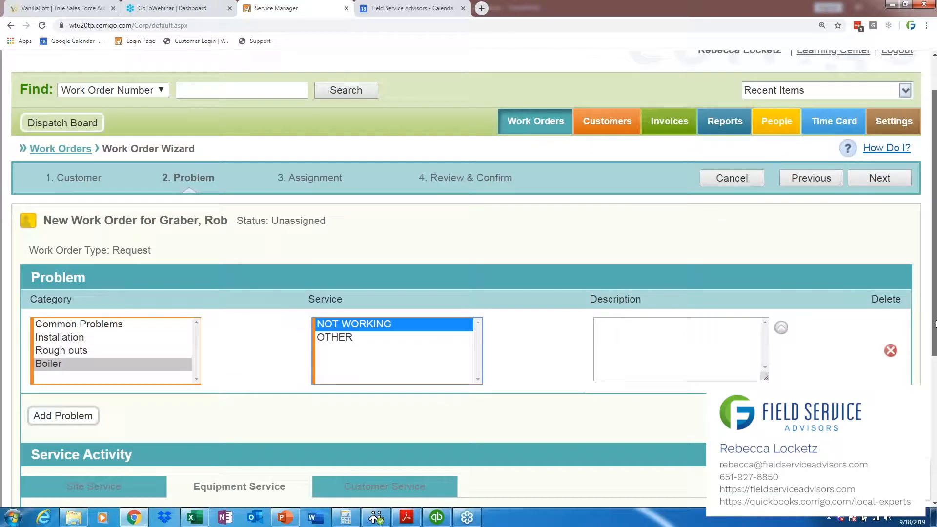
click(879, 139)
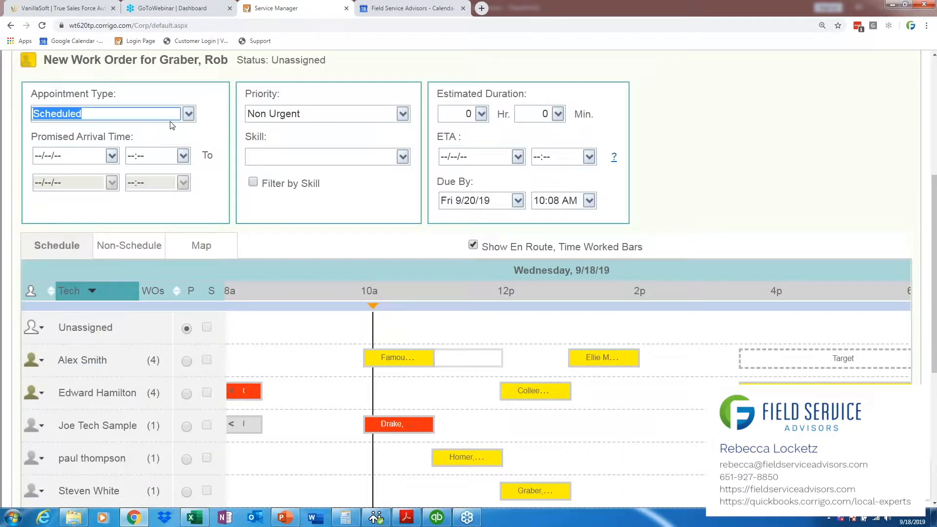
click(112, 158)
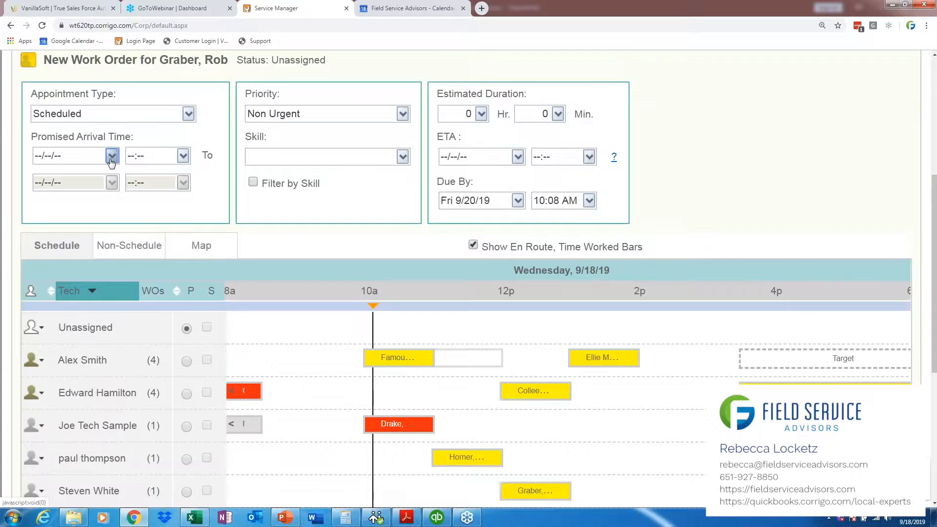
click(141, 123)
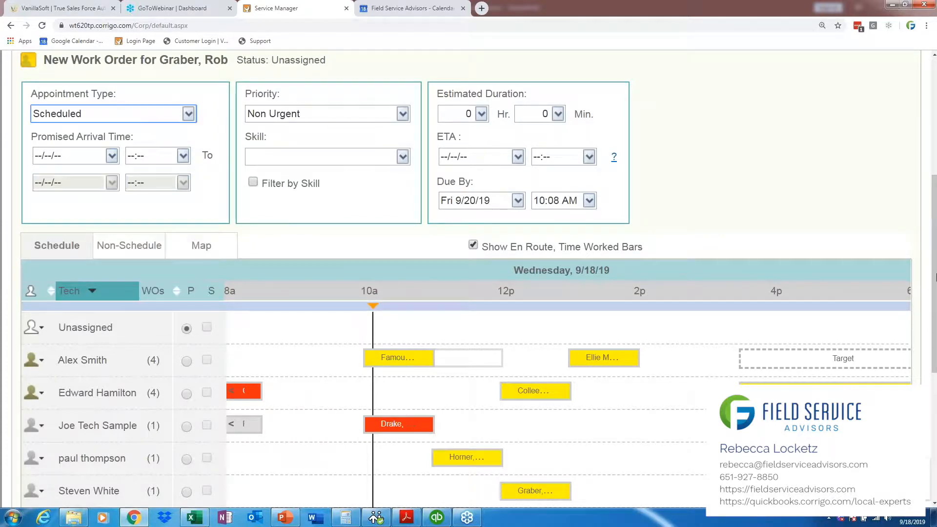
scroll(935, 200, up, 3)
scroll(822, 147, up, 1)
click(822, 146)
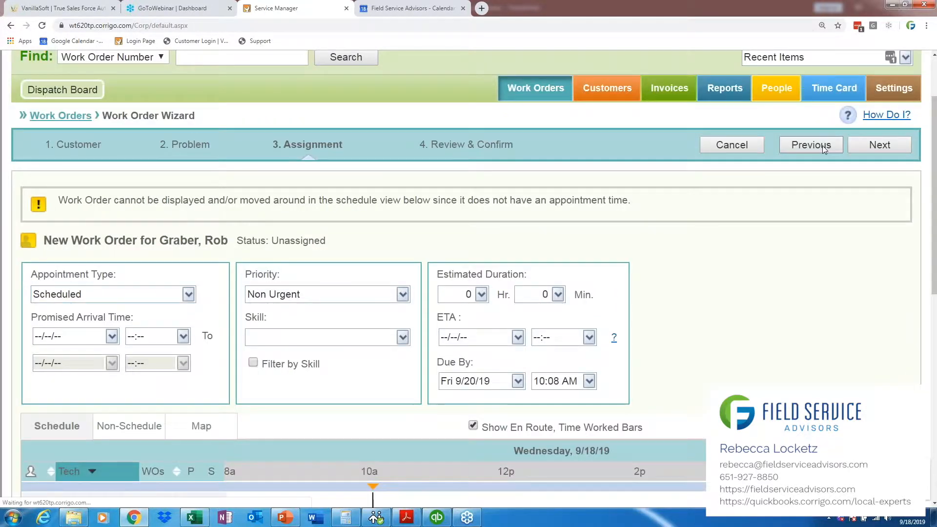
Step: Begin the problem description with "Please try get a service agreement in place for this Boiler"
scroll(654, 318, down, 3)
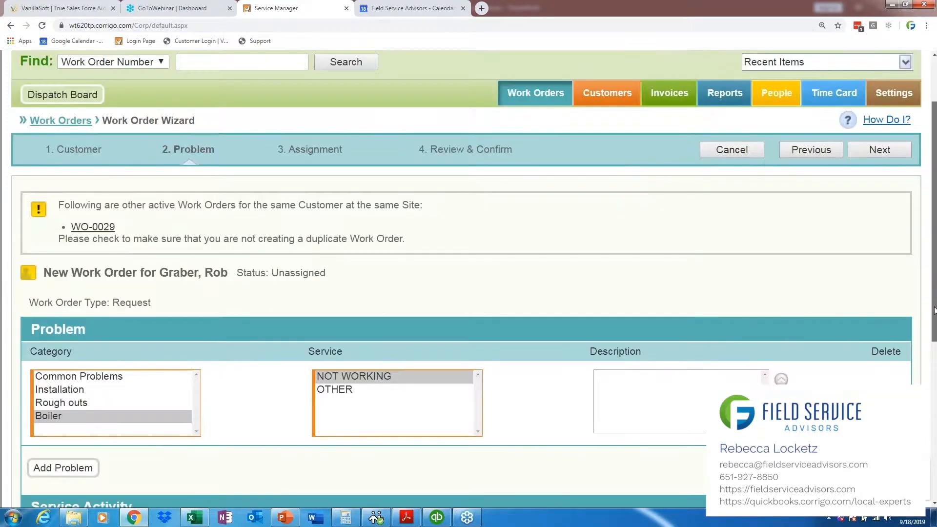
click(654, 317)
text(Please try to get a ser)
click(654, 317)
text(v)
double_click(654, 317)
text(i)
key(BackSpace)
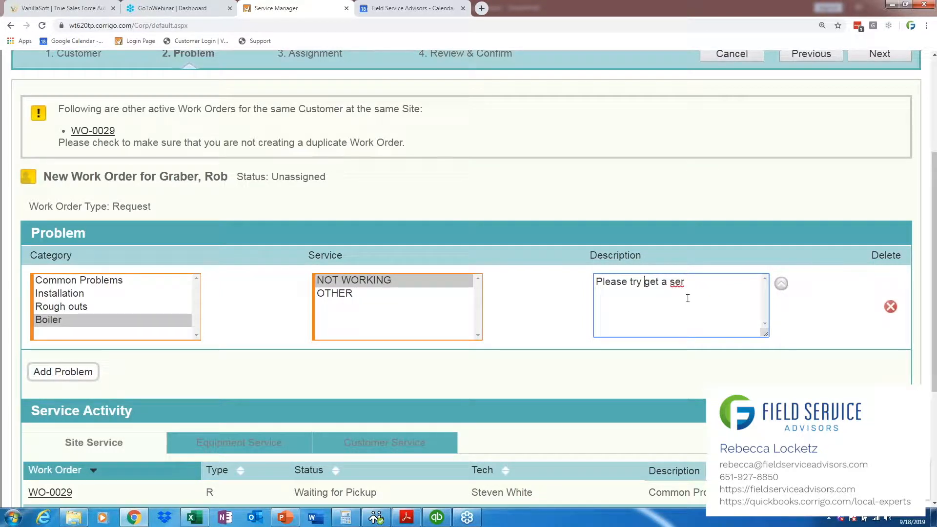
text(vice agreement in place for)
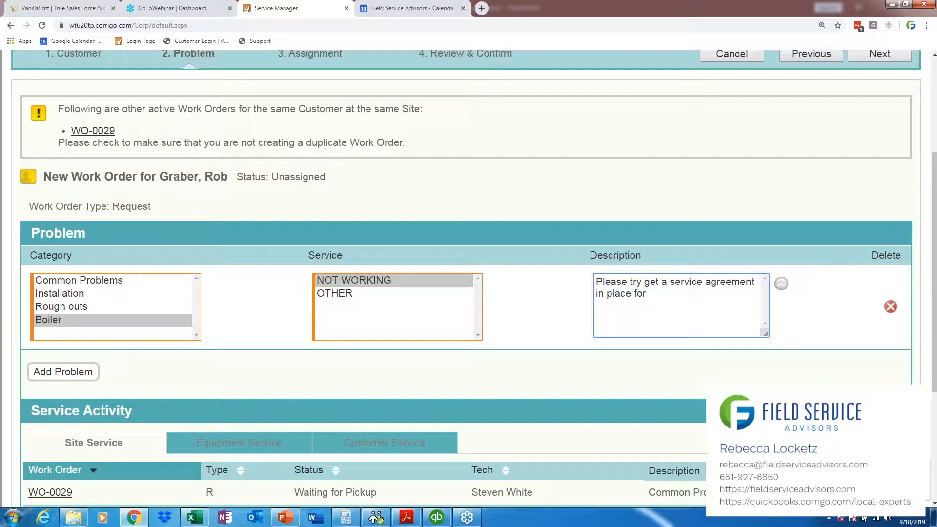
click(691, 286)
text(R)
key(BackSpace)
text(this Boiler. Please offer the silver)
Step: End the description's first sentence and add "Please offer the Silver package to him that we have."
key(BackSpace)
key(BackSpace)
key(BackSpace)
text(Silver package to him that we have.)
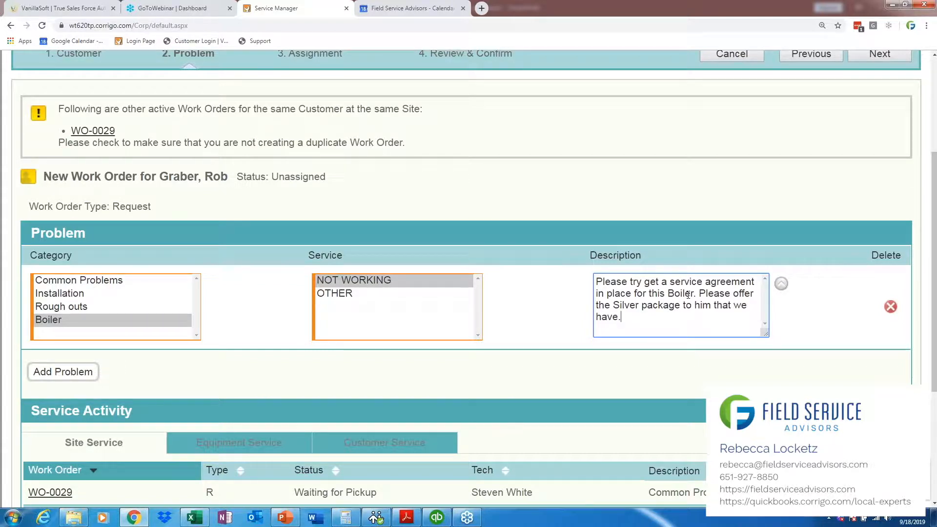
text( Let him know the )
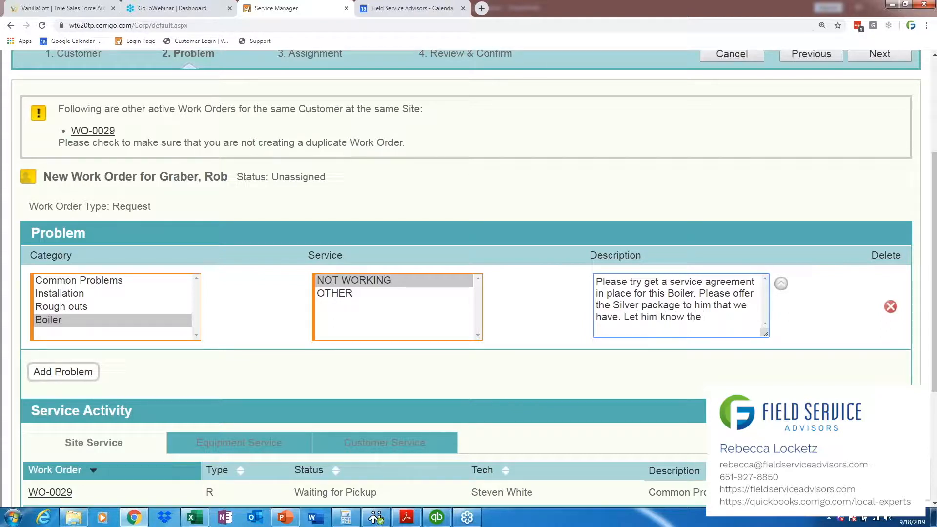
text(office will be in touch to )
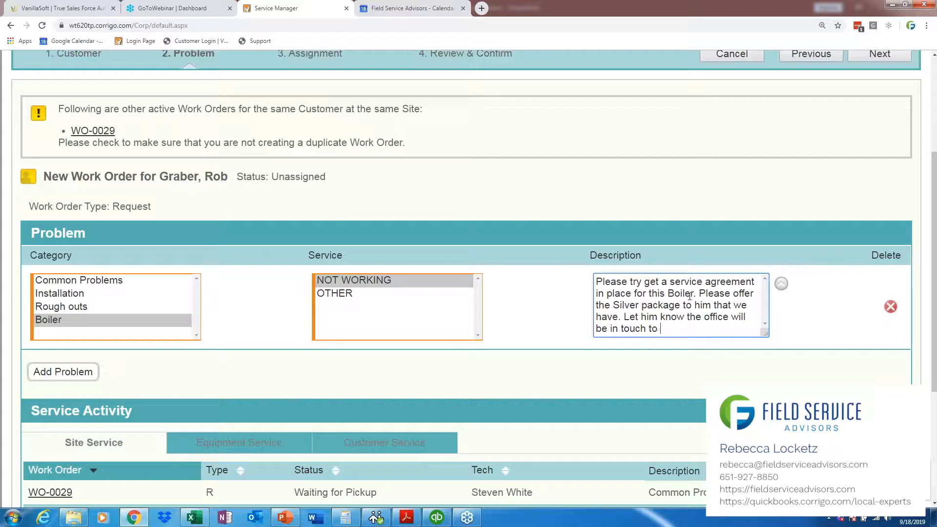
text(get his next)
Step: Add "Let him know the office will be in touch to get his next visit in place." to the problem description
key(BackSpace)
text(his next )
text(s)
key(BackSpace)
key(BackSpace)
key(BackSpace)
key(BackSpace)
key(BackSpace)
key(BackSpace)
key(BackSpace)
text(i)
key(BackSpace)
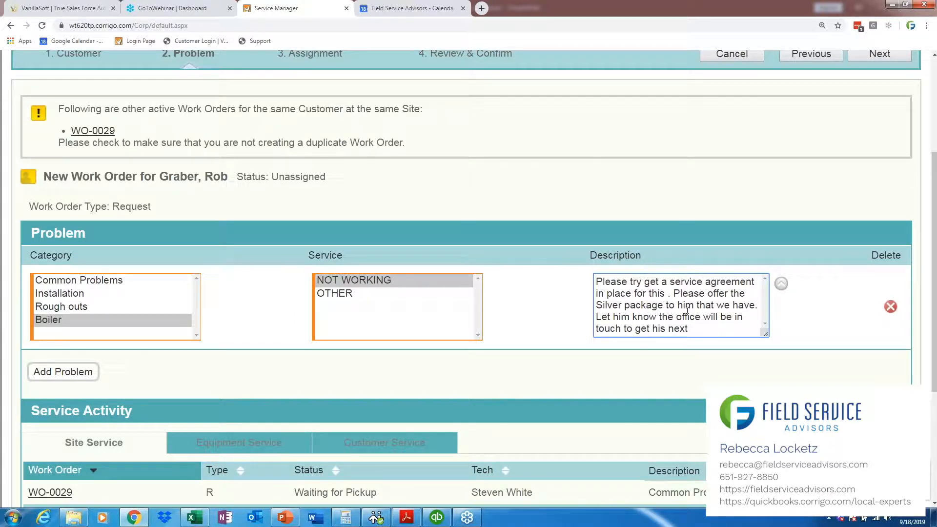
text(in place.)
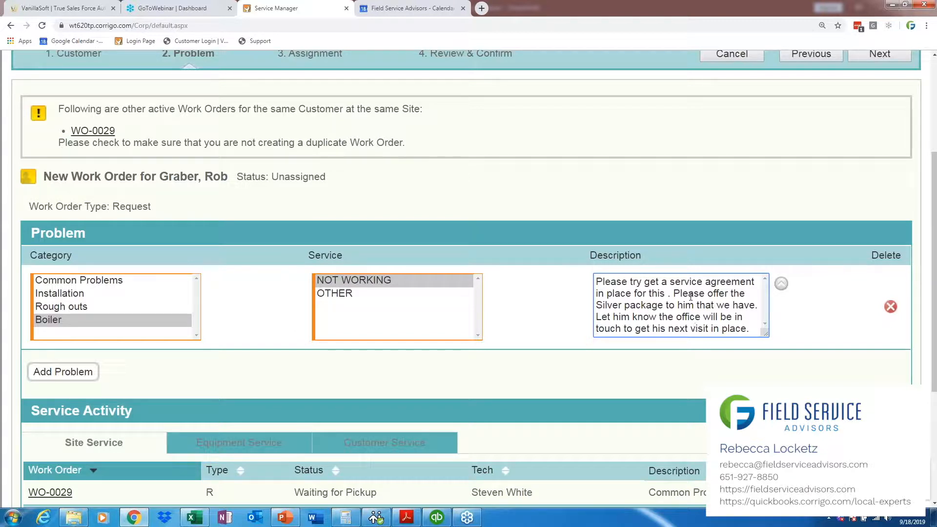
Step: Insert the missing word "Boiler" after "in place for this" in the problem description
click(665, 295)
text(B)
text(ler)
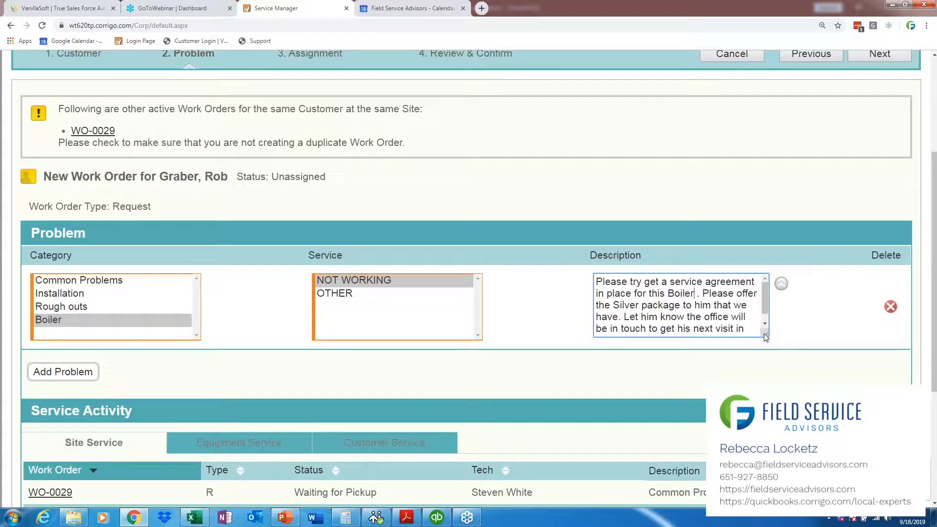
Step: Replace the closing "in place." of the description's last sentence with "scheduled."
click(749, 329)
key(BackSpace)
key(BackSpace)
key(BackSpace)
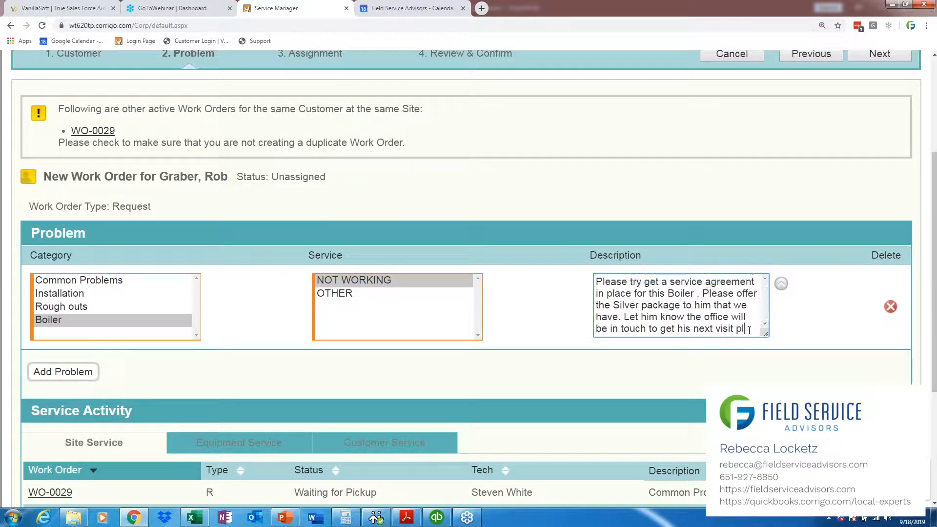
text(scheduled.)
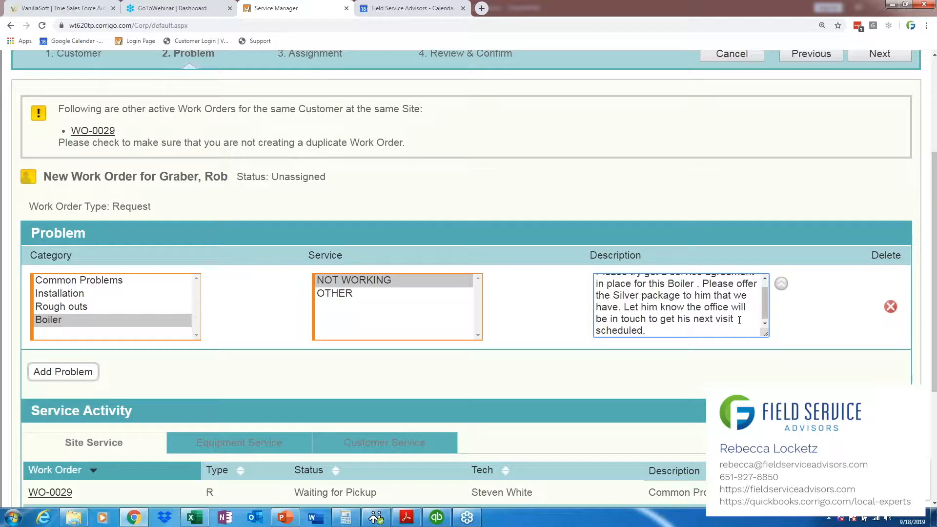
Step: Add "Pricing for that is $149.00 for the year. You can take a check." to the end of the problem description
text(Pricing for that is $1)
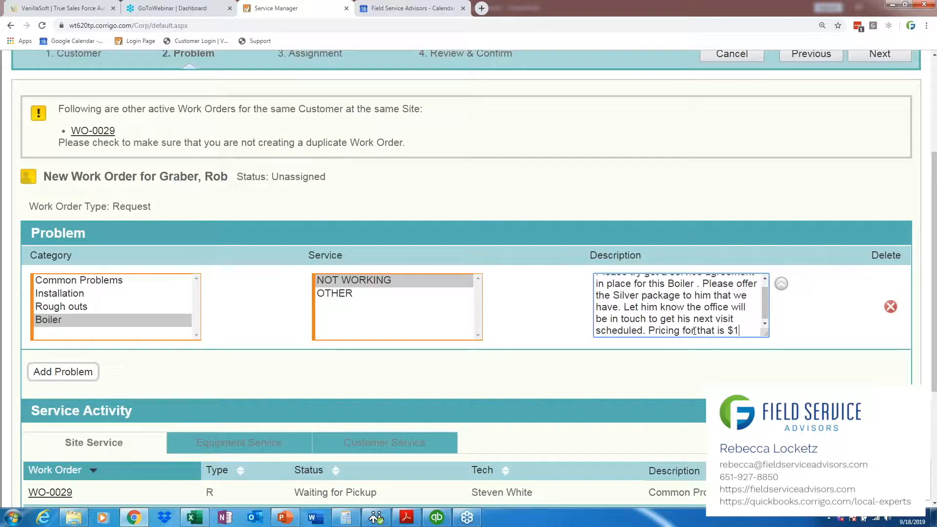
text(49.00)
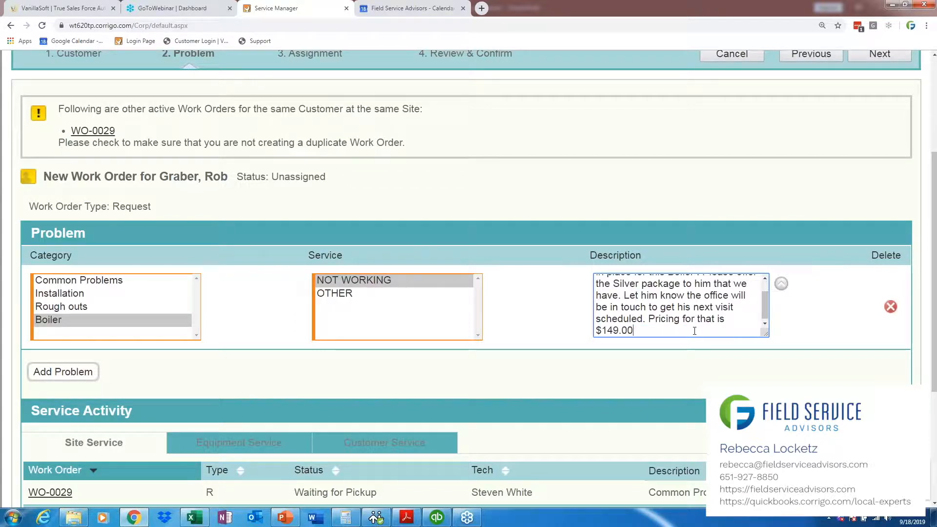
text( for the year. You can take a check.)
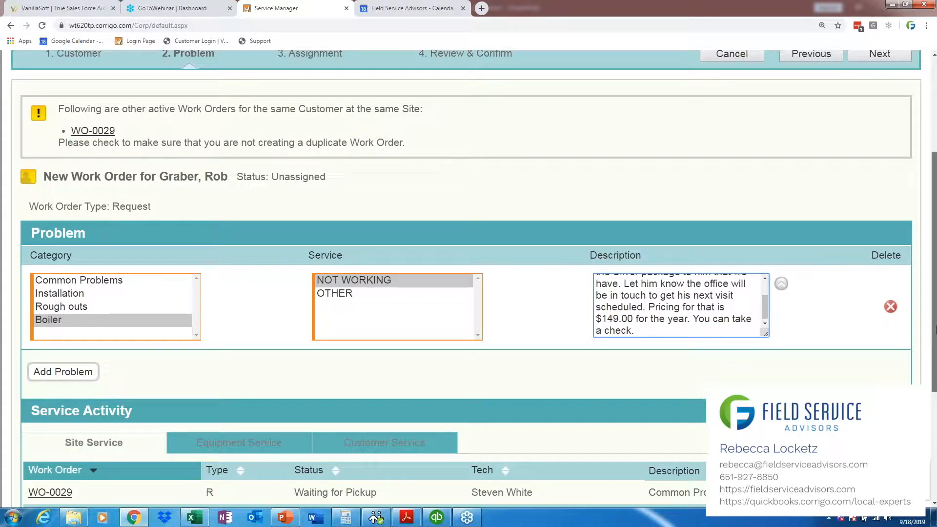
Step: Continue to the work order's assignment stage and set the promised arrival date to today, 09/18/2019
drag(934, 330, 934, 340)
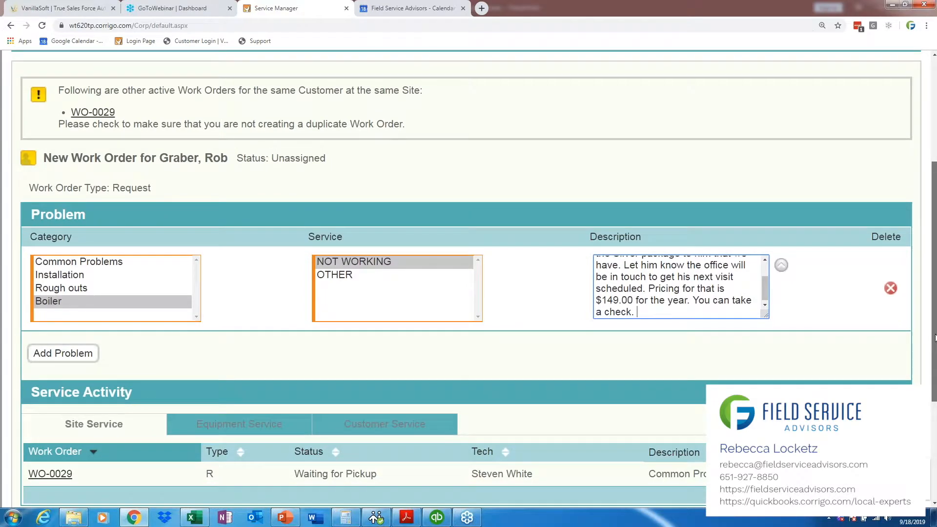
scroll(934, 336, up, 2)
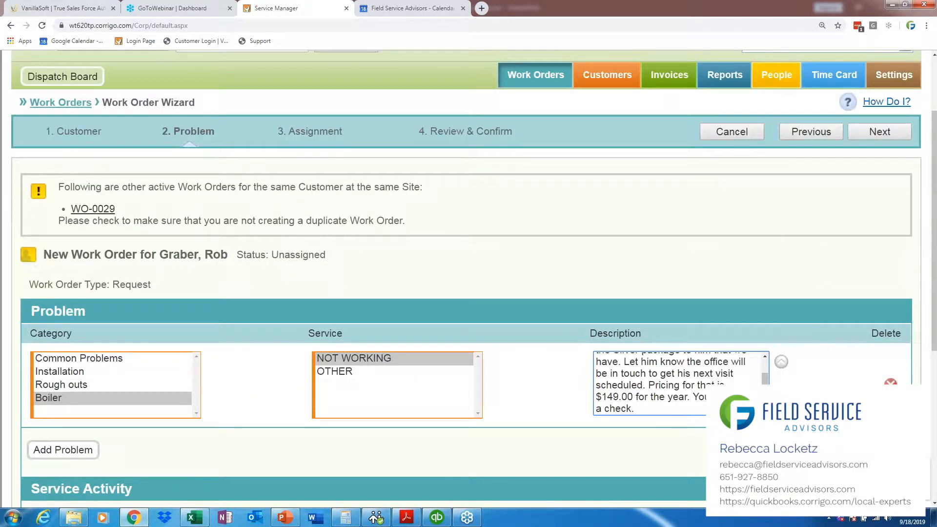
mouse_move(765, 379)
mouse_down()
mouse_move(756, 364)
mouse_move(764, 396)
mouse_up()
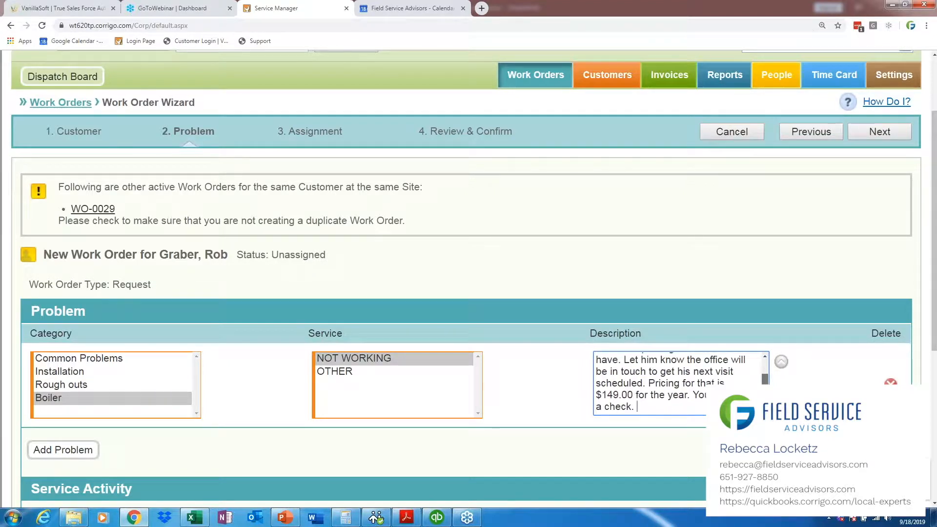
click(891, 131)
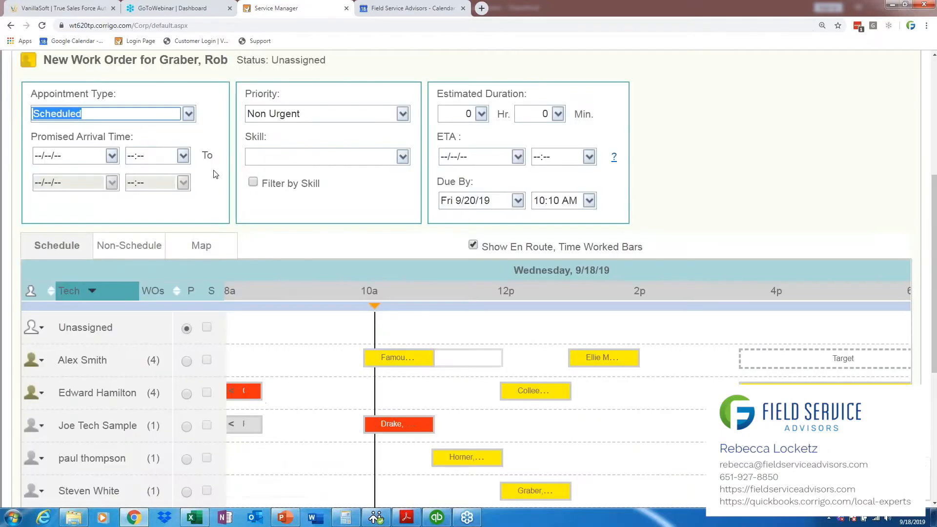
click(112, 156)
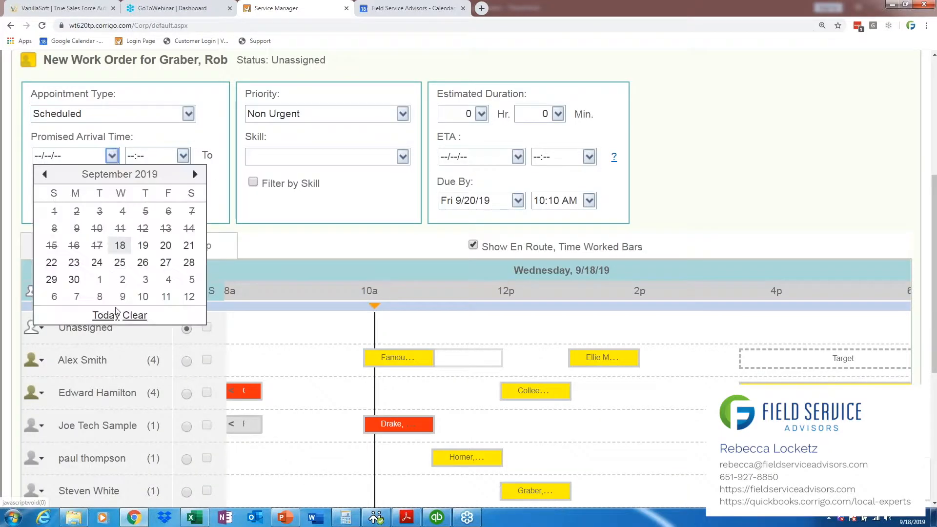
click(108, 320)
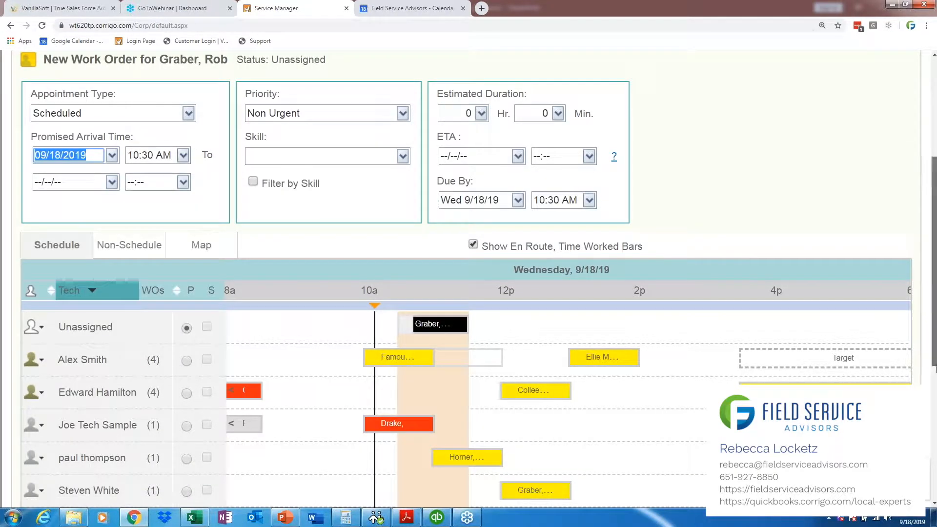
Step: Assign the first listed technician as primary, move the appointment to 02:30 PM in the schedule, and continue to the review stage
scroll(109, 323, down, 2)
scroll(168, 334, down, 1)
click(187, 259)
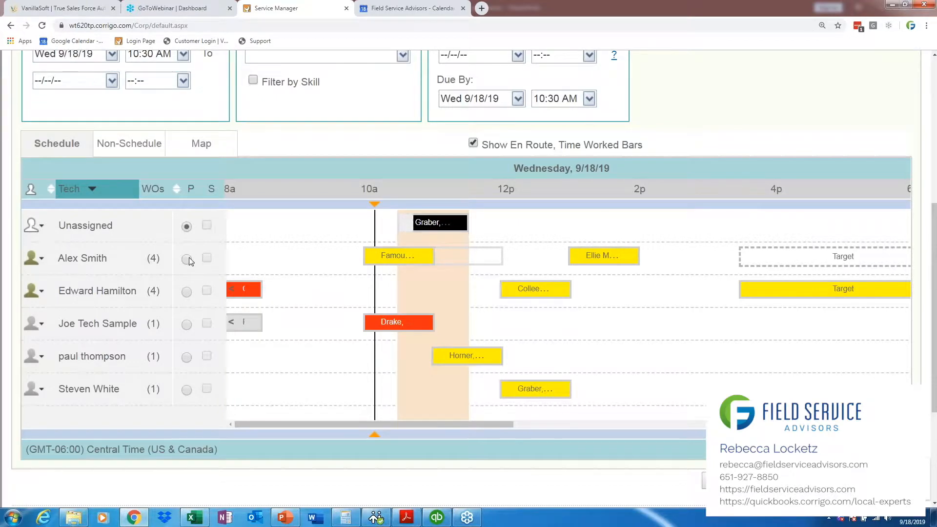
drag(434, 297, 519, 297)
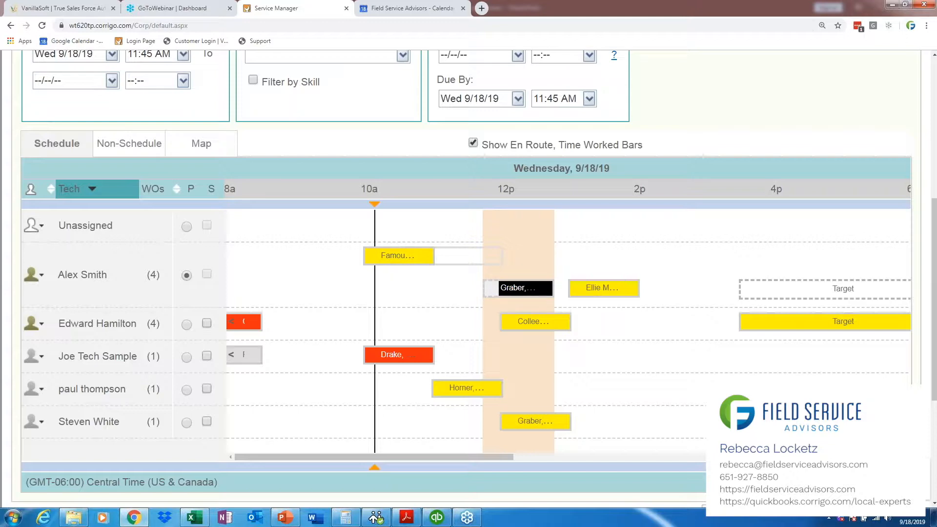
drag(503, 289, 683, 274)
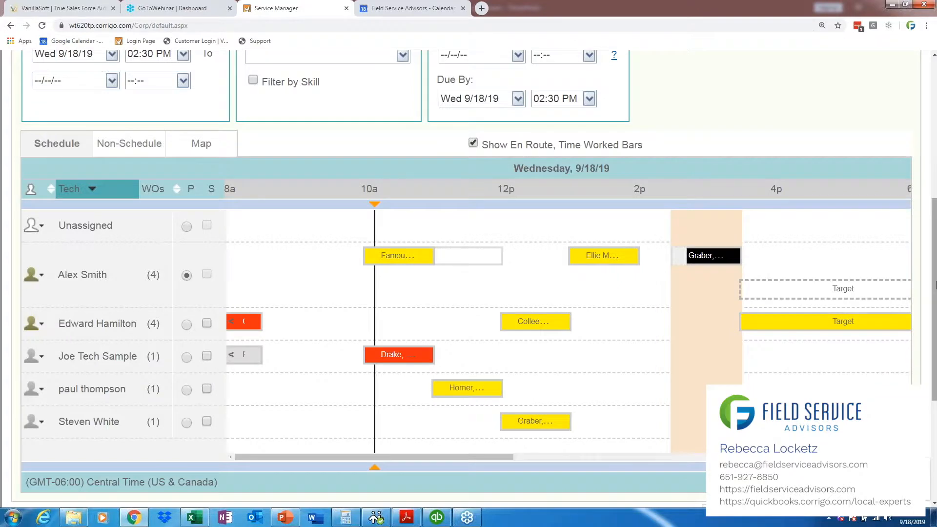
scroll(905, 377, down, 3)
click(881, 357)
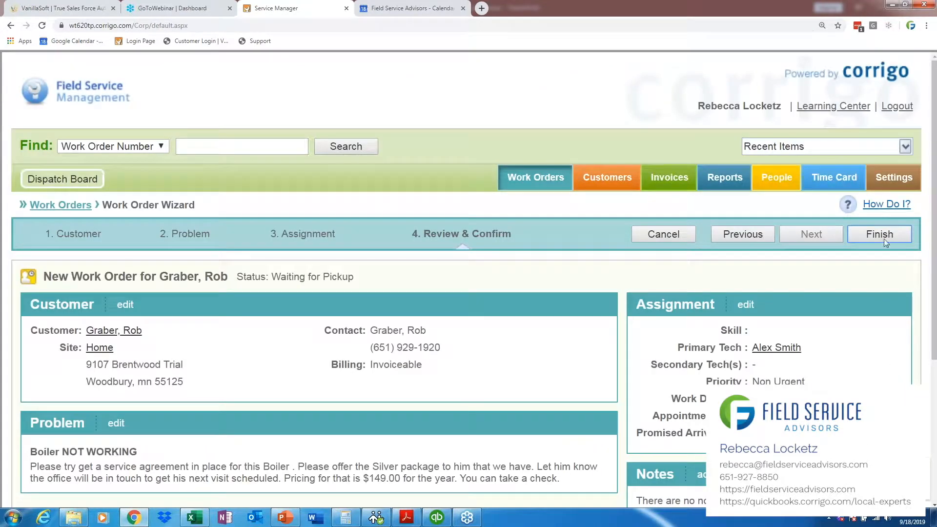
Step: Review the new work order's customer, problem, assignment, notes and status sections, and finish creating it
drag(935, 254, 935, 318)
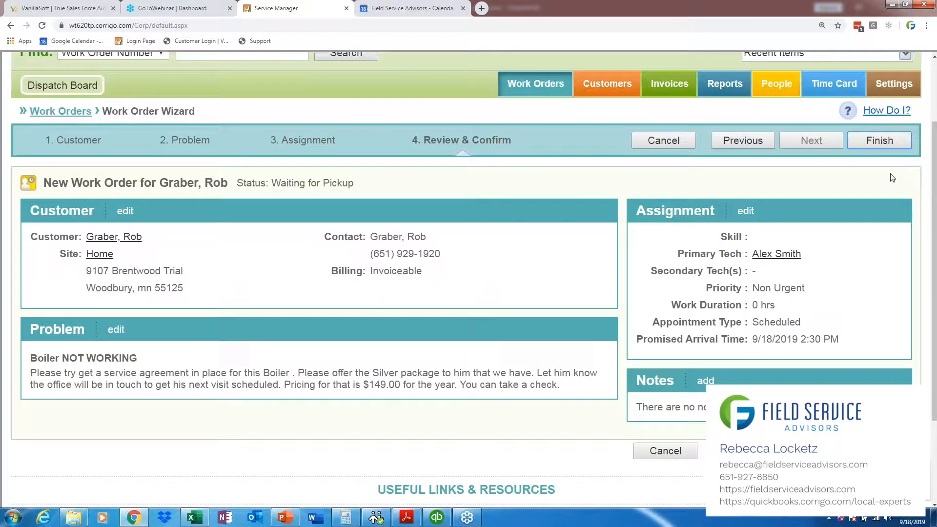
click(126, 213)
click(116, 330)
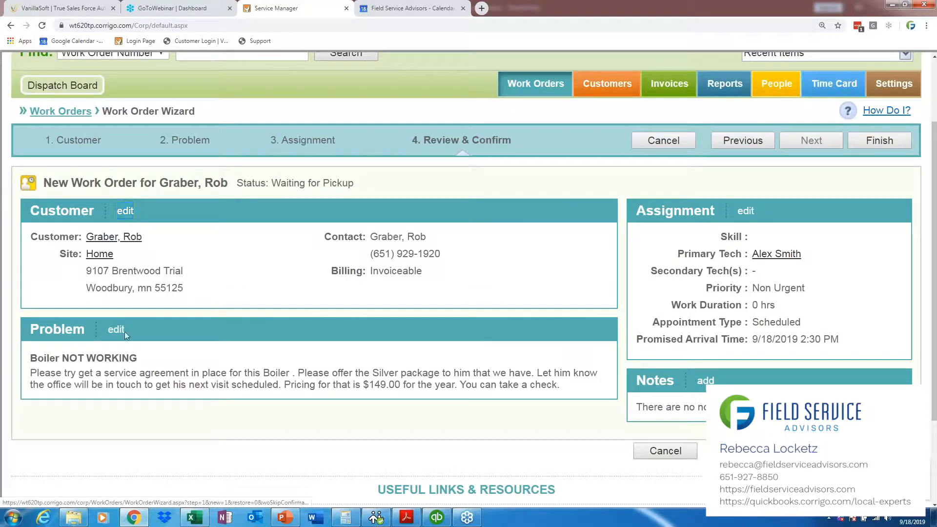
click(742, 212)
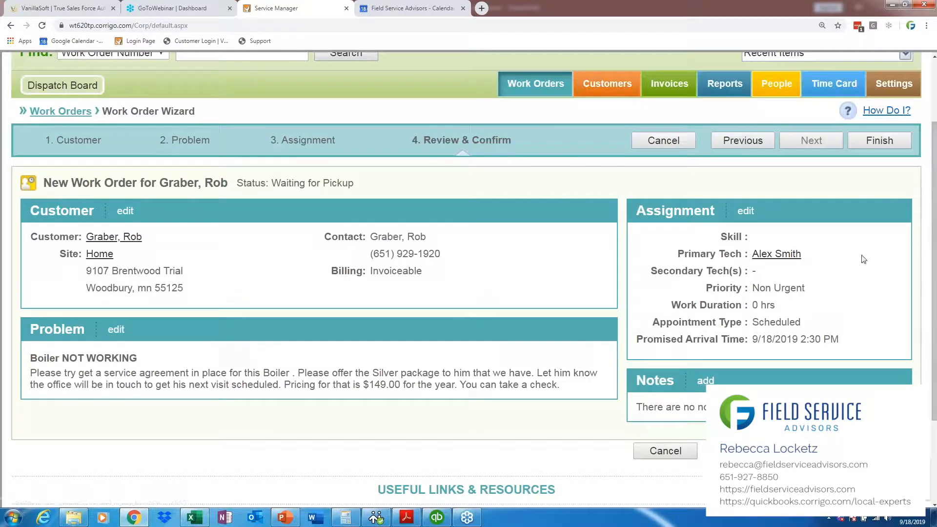
scroll(935, 326, down, 1)
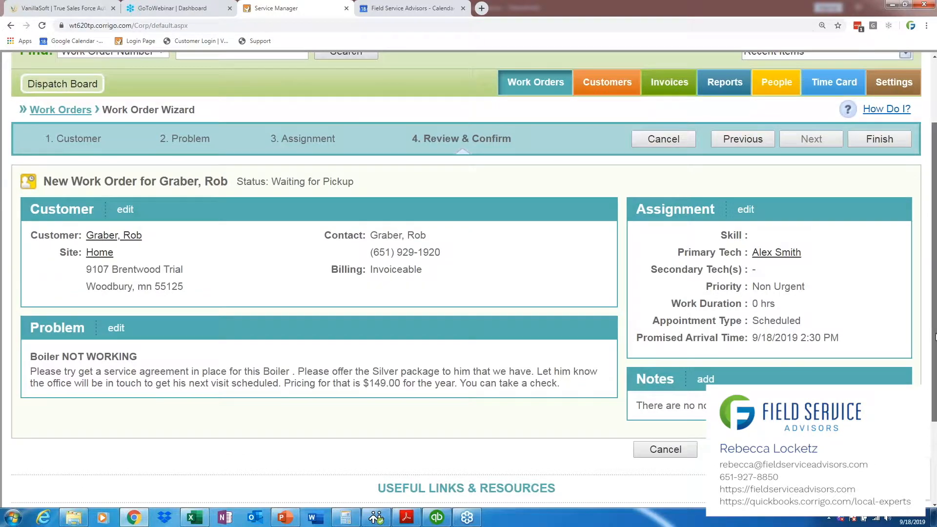
drag(354, 166, 47, 163)
click(496, 155)
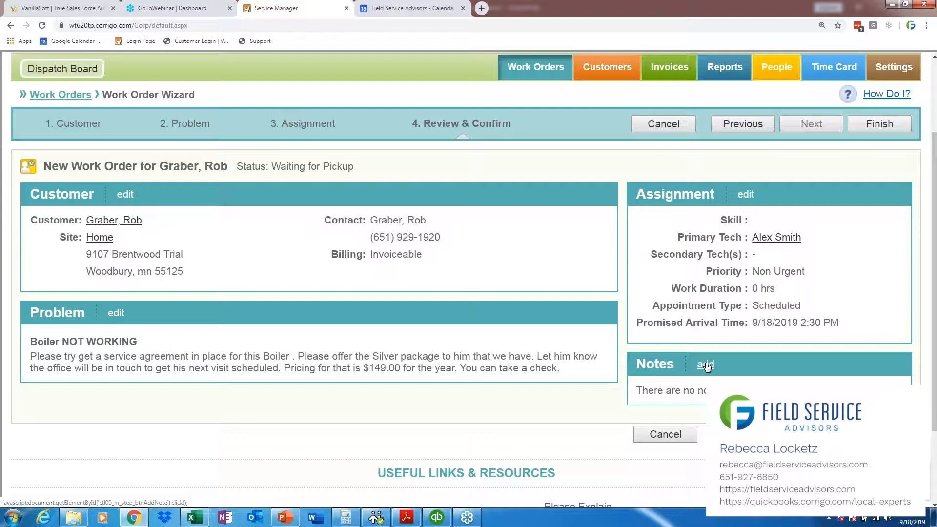
click(882, 127)
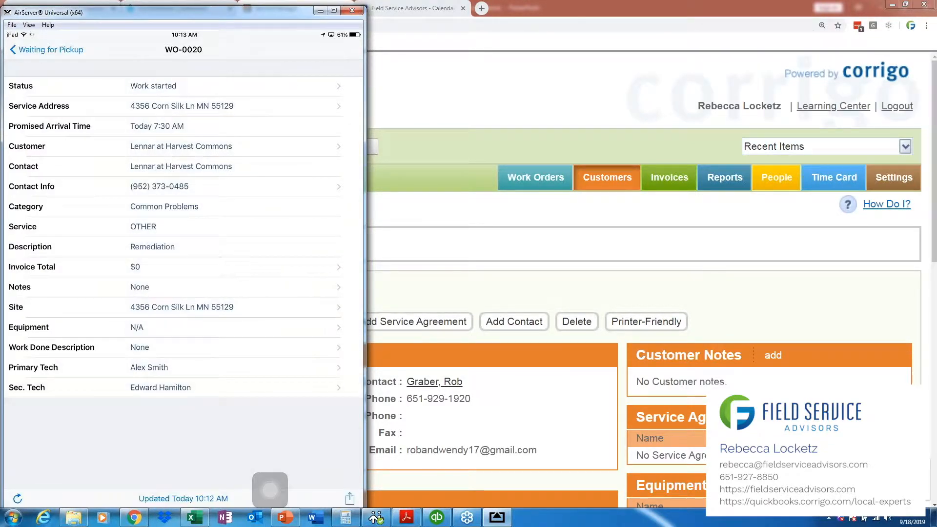
Step: Switch back to Corrigo and examine the day's schedule on the Dispatch Board and the started job's appointment time among the pending work orders
click(424, 140)
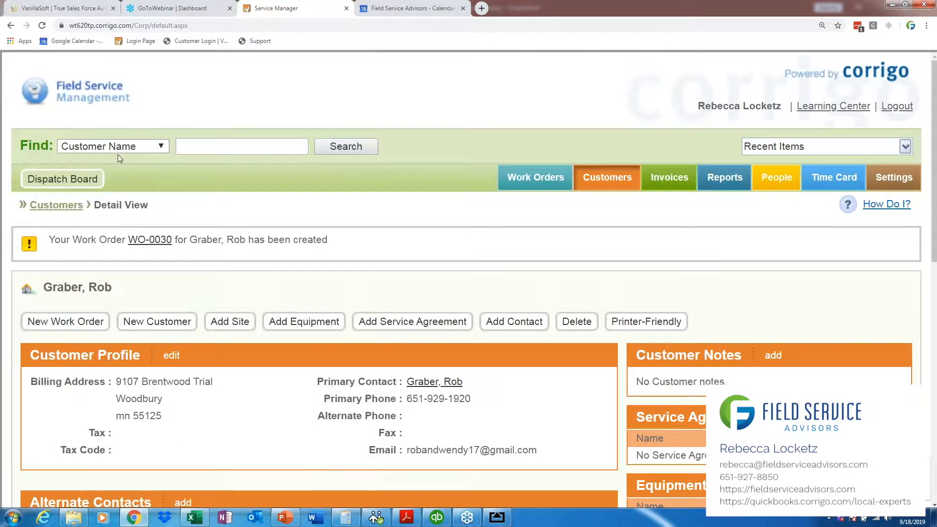
click(63, 179)
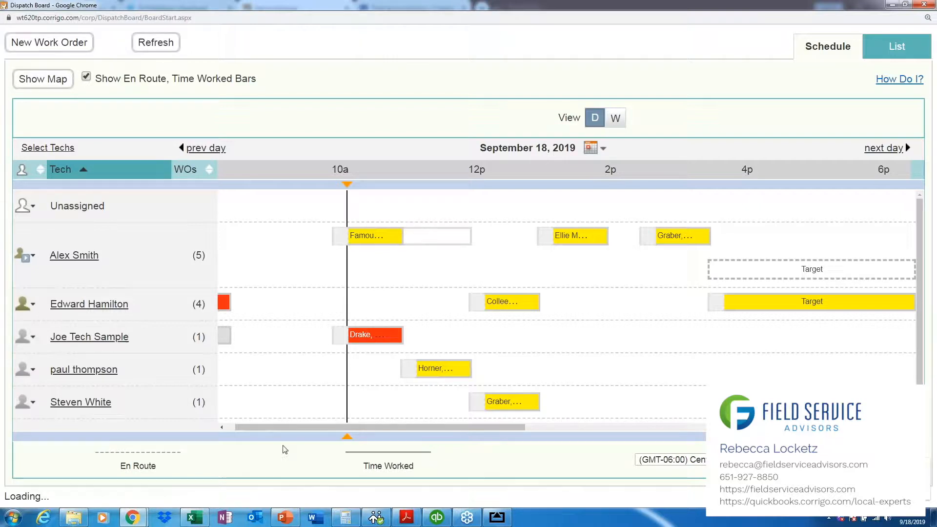
drag(276, 426, 254, 426)
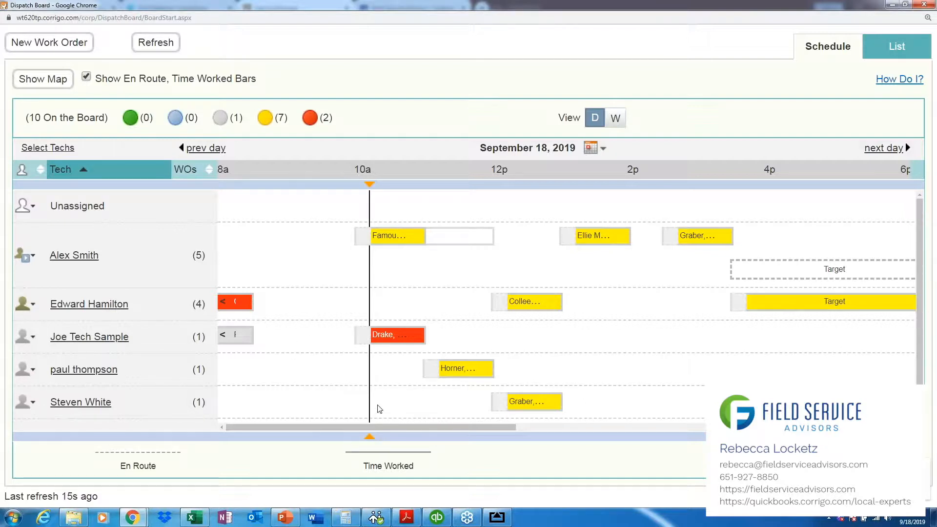
click(891, 6)
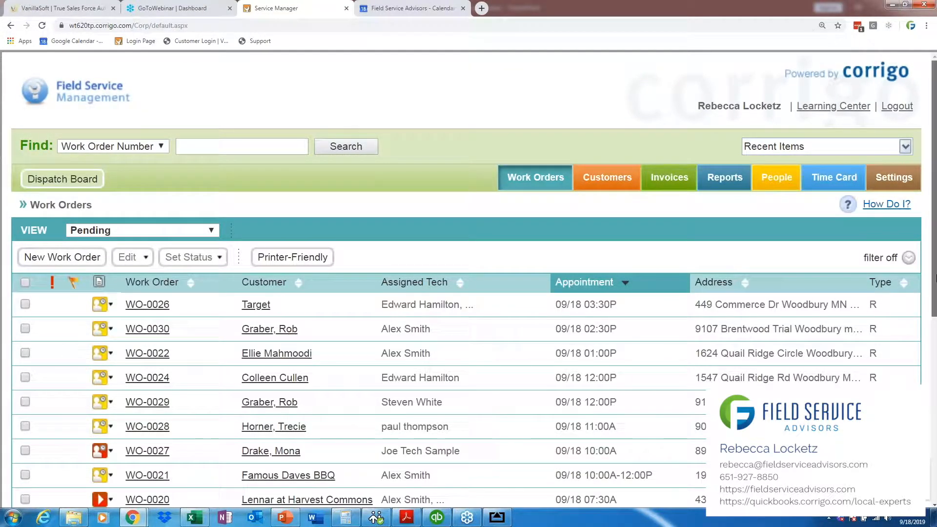
drag(935, 278, 929, 355)
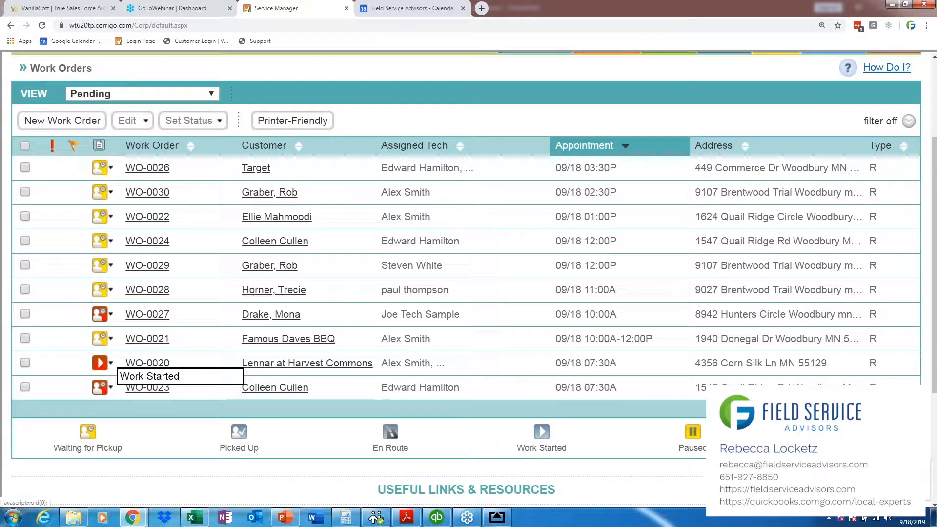
drag(621, 370, 555, 365)
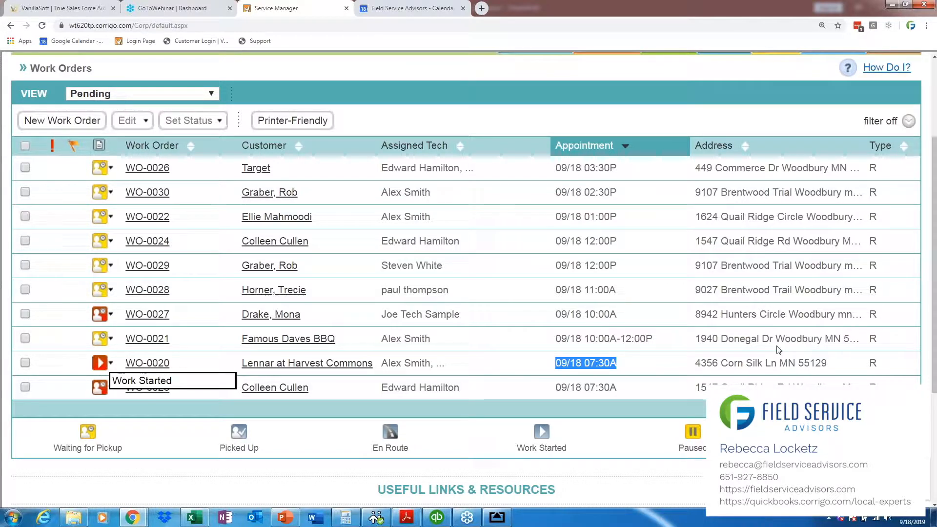
Step: Switch to the mirrored iPad in AirServer and trim the Work Done Note so it ends with "And I used X materials."
click(502, 521)
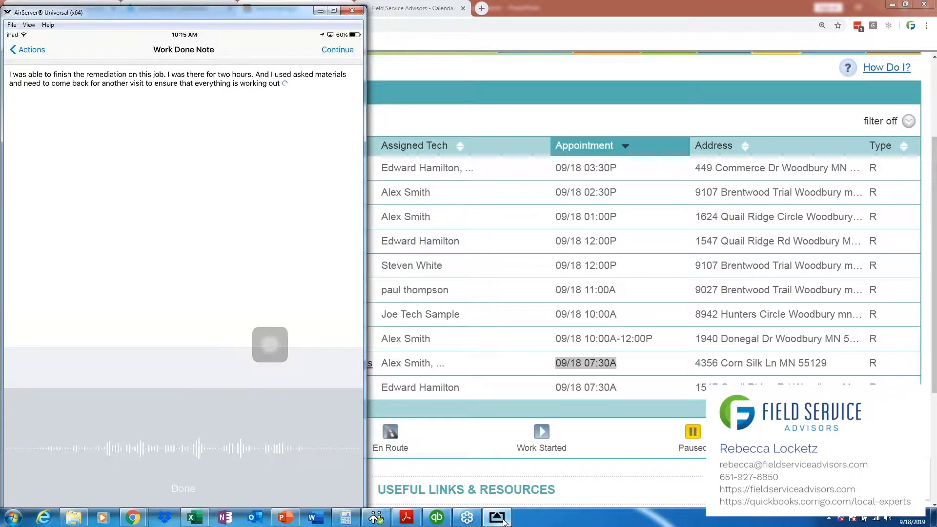
key(BackSpace)
key(BackSpace)
key(BackSpace)
key(BackSpace)
key(BackSpace)
key(BackSpace)
key(BackSpace)
key(BackSpace)
key(BackSpace)
key(BackSpace)
key(BackSpace)
key(BackSpace)
key(BackSpace)
key(BackSpace)
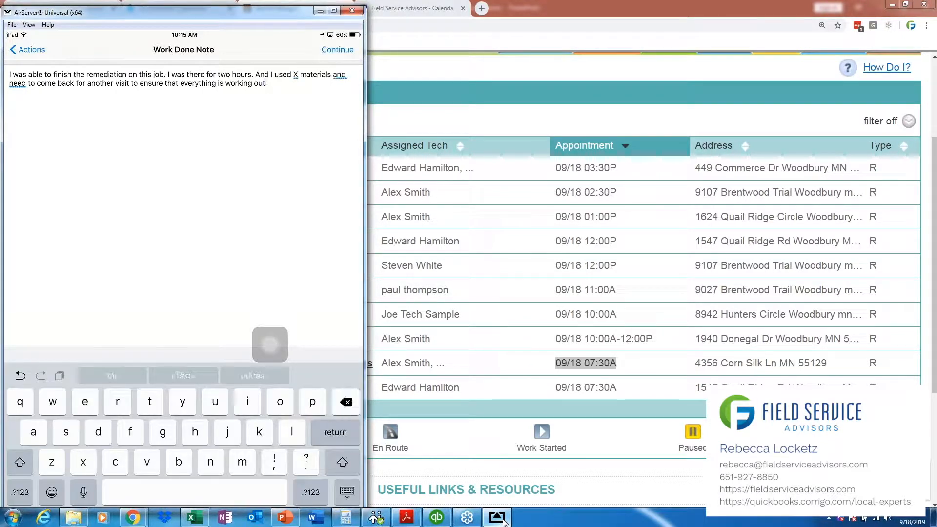
key(BackSpace)
key(BackSpace)
key(BackSpace)
key(BackSpace)
key(BackSpace)
key(BackSpace)
key(BackSpace)
key(BackSpace)
key(BackSpace)
key(BackSpace)
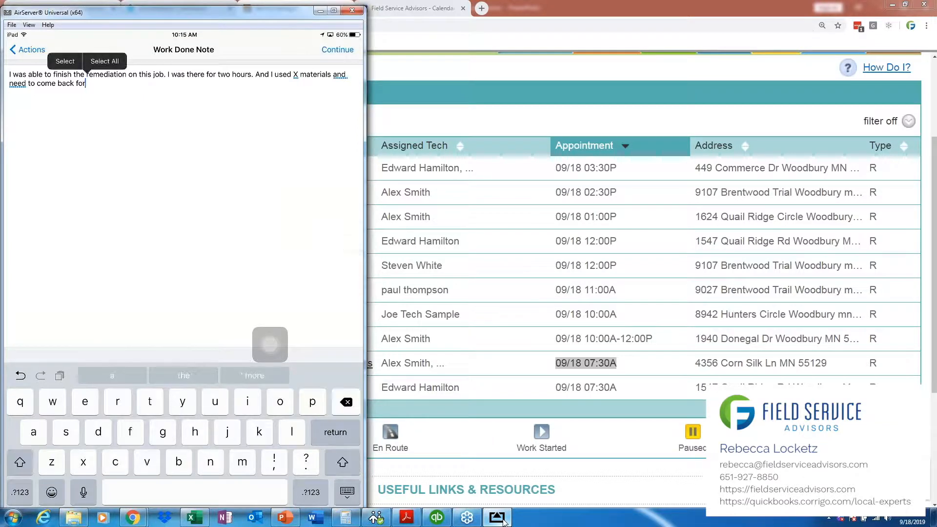
key(BackSpace)
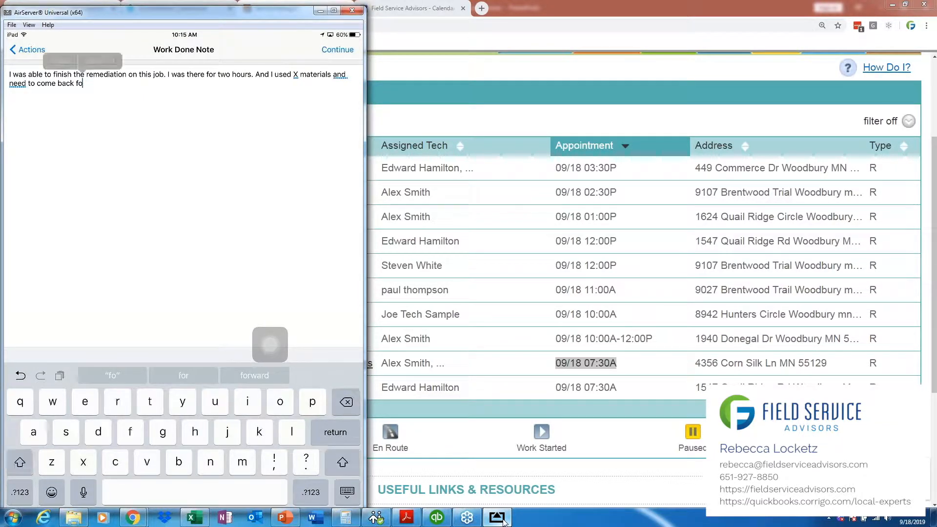
key(BackSpace)
key(BackSpace)
key(BackSpace)
key(BackSpace)
key(BackSpace)
key(BackSpace)
key(BackSpace)
key(BackSpace)
key(BackSpace)
key(BackSpace)
key(BackSpace)
key(BackSpace)
key(BackSpace)
key(BackSpace)
key(BackSpace)
key(BackSpace)
key(BackSpace)
key(BackSpace)
key(BackSpace)
key(BackSpace)
key(BackSpace)
key(BackSpace)
key(BackSpace)
key(BackSpace)
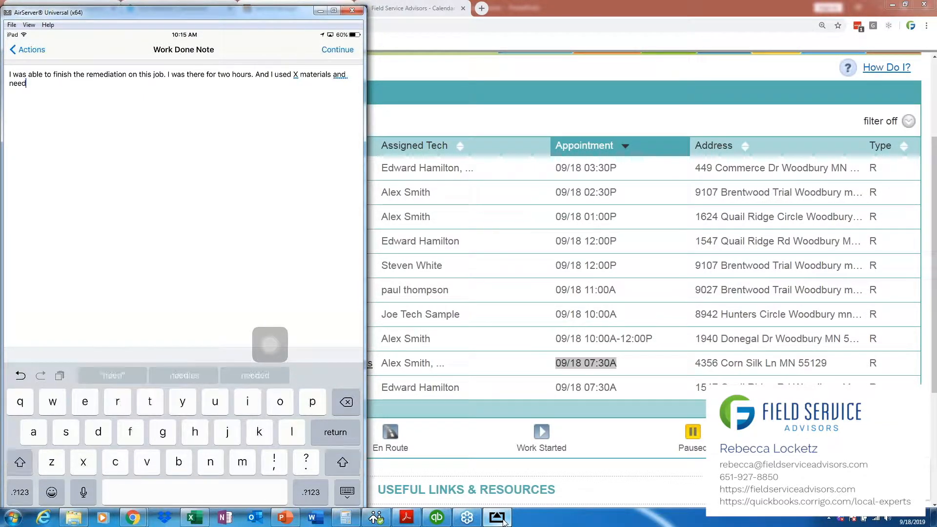
key(BackSpace)
key(BackSpace)
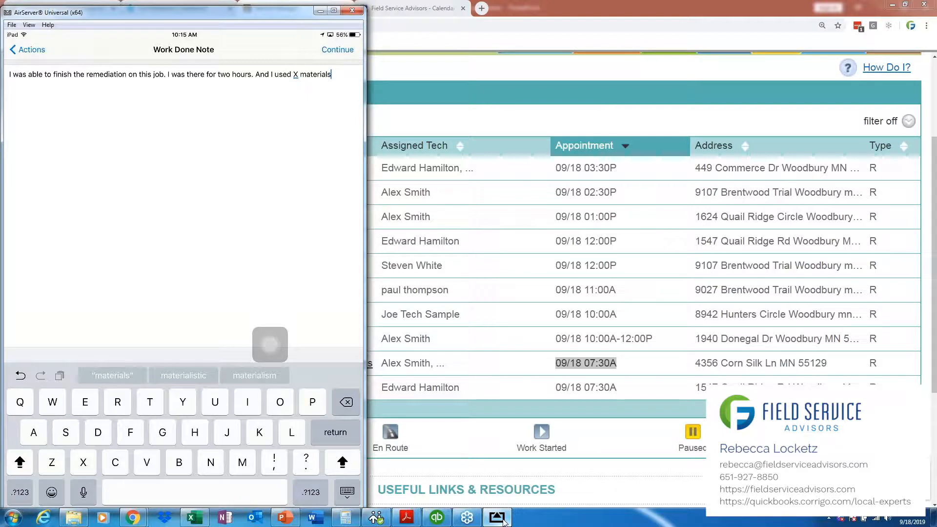
text(.)
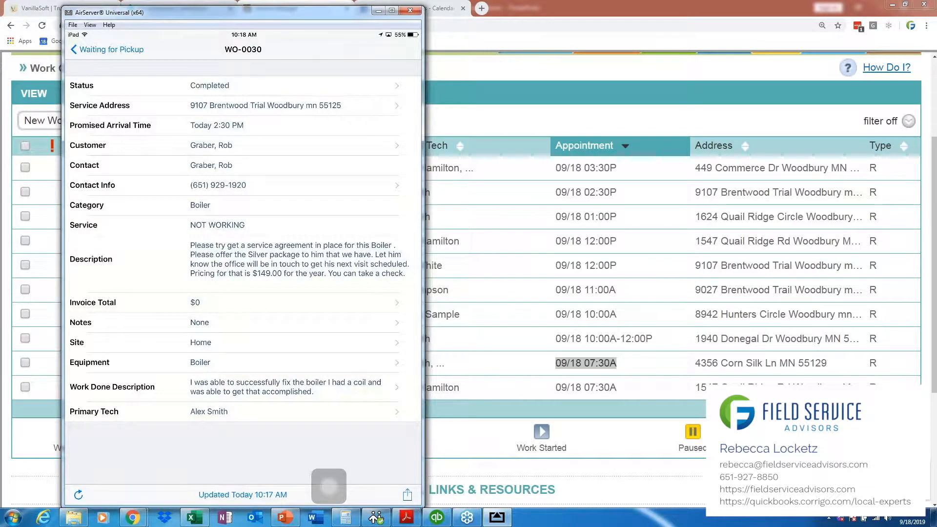
Step: Switch back to Corrigo and open the Boiler equipment type under Model Your Business in the settings
click(379, 11)
drag(934, 215, 934, 149)
click(911, 161)
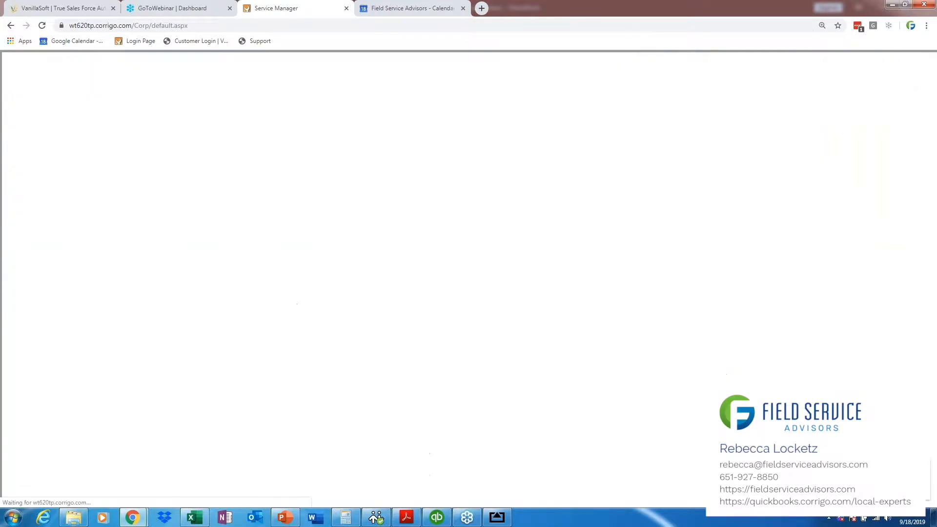
click(53, 445)
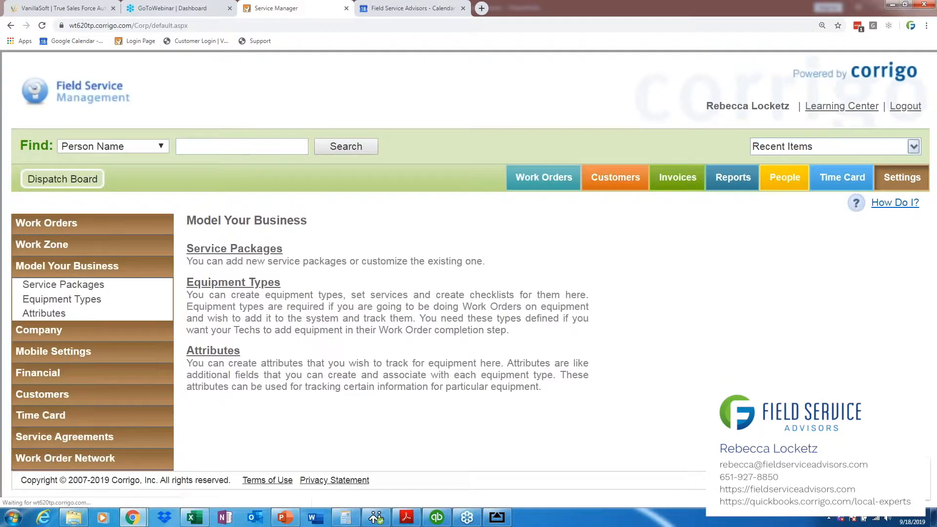
click(715, 356)
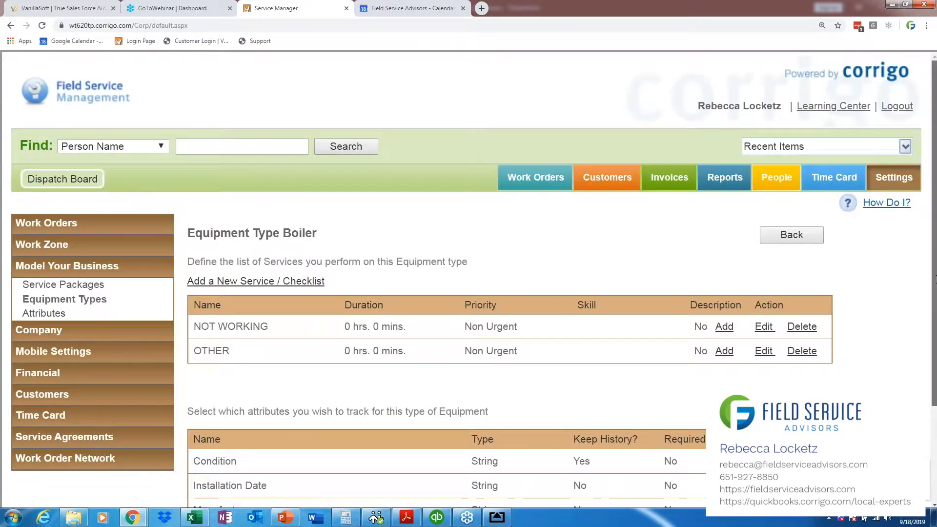
Step: Enable tracking of Condition, Installation Date, Manufacturer, Model, Serial # and Tag ID for the Boiler equipment type
scroll(488, 278, down, 3)
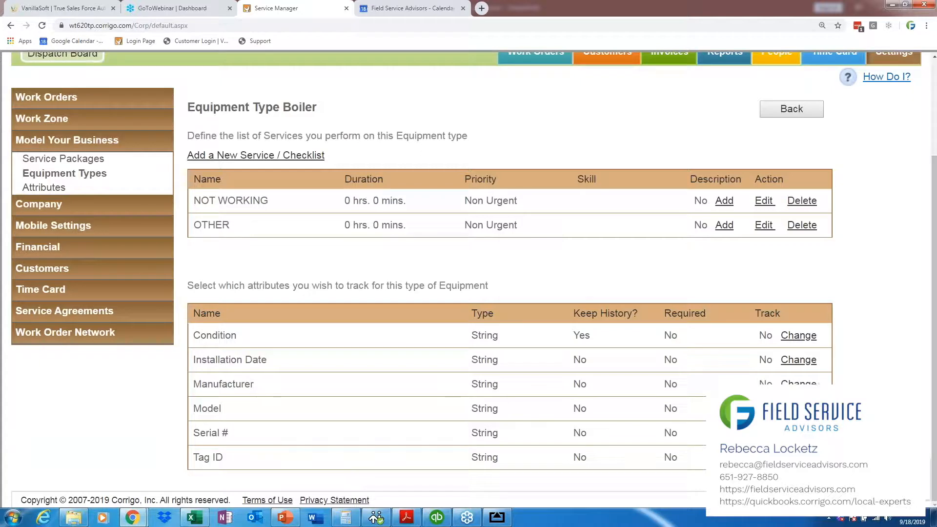
click(799, 337)
click(799, 360)
click(799, 384)
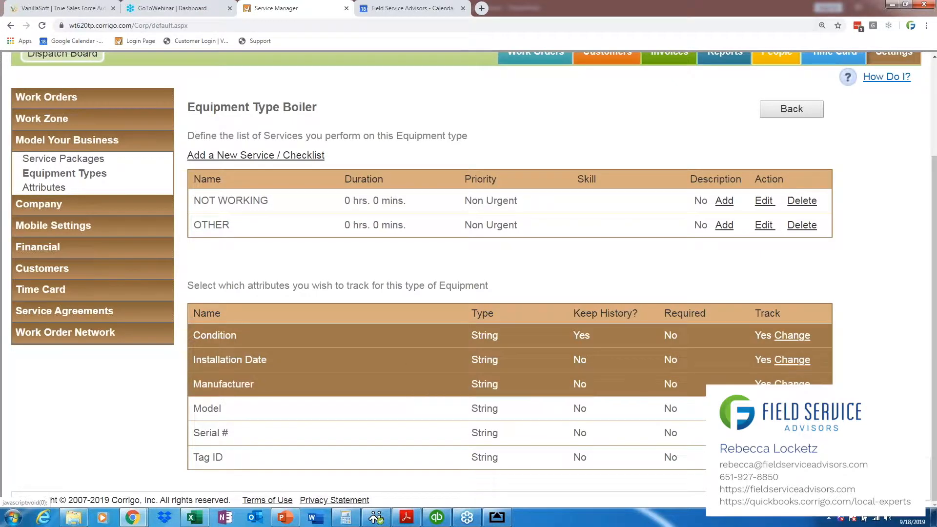
click(799, 408)
click(798, 433)
click(799, 457)
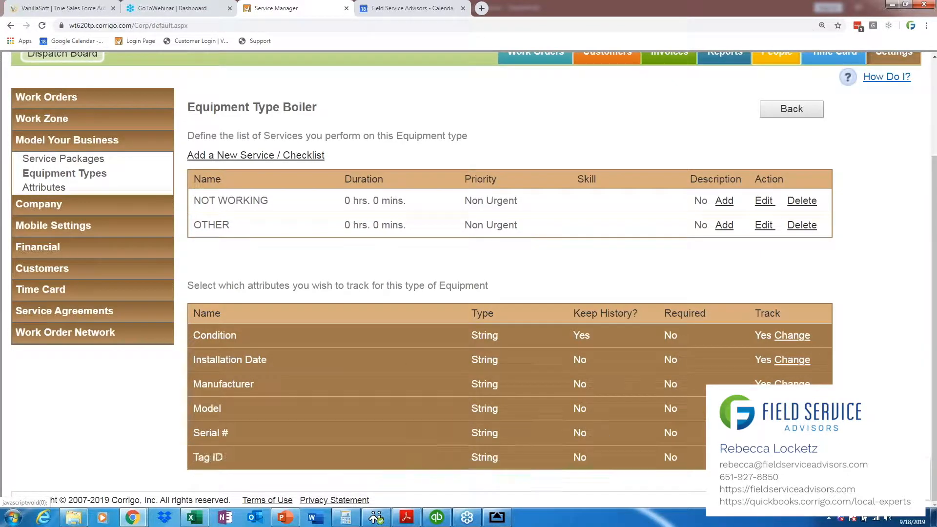
Step: Switch to the mirrored iPad in AirServer, remove the period after "Good" in the Condition value, and choose to change the completed boiler job's equipment
click(497, 518)
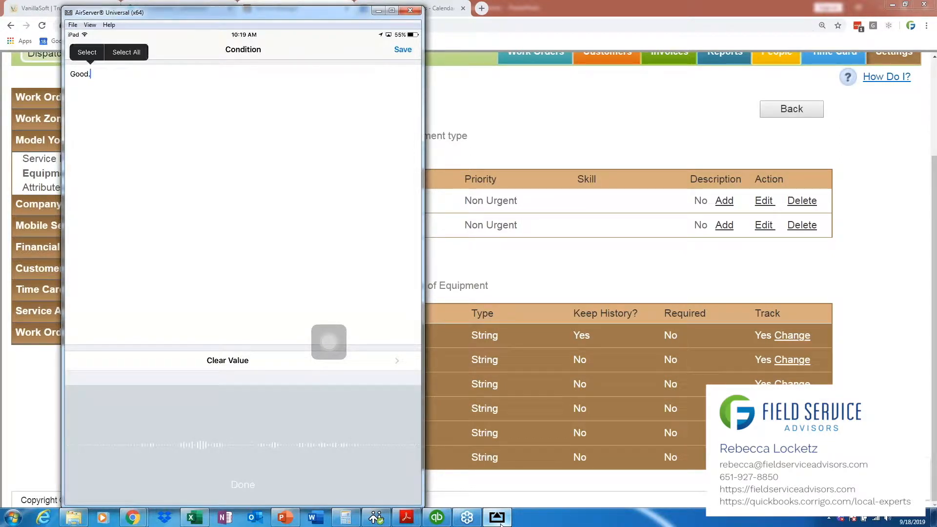
key(BackSpace)
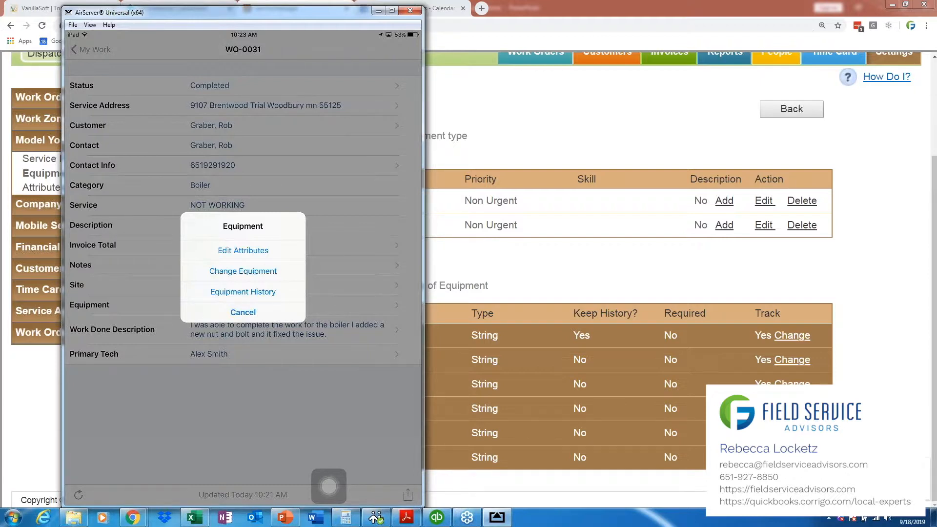
click(243, 271)
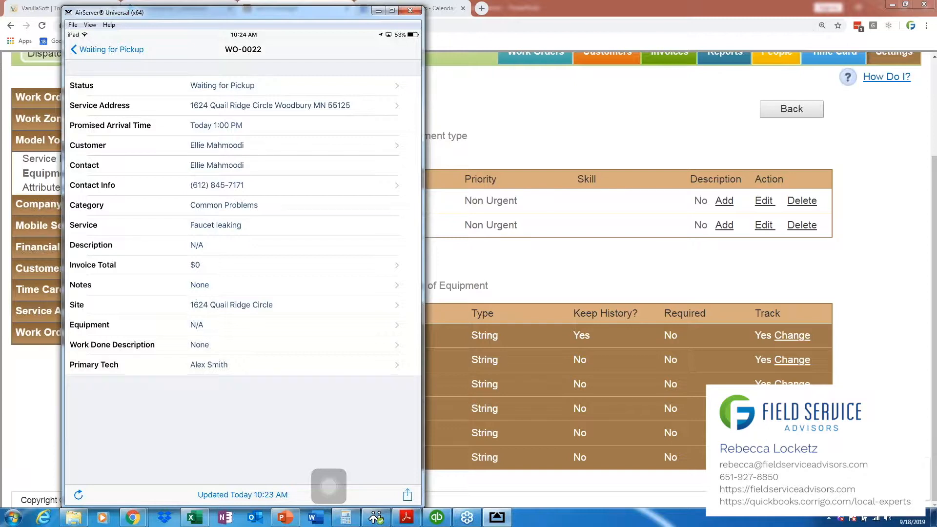
Step: Create a new Water Heater as the equipment on the faucet leaking work order and save it
click(243, 325)
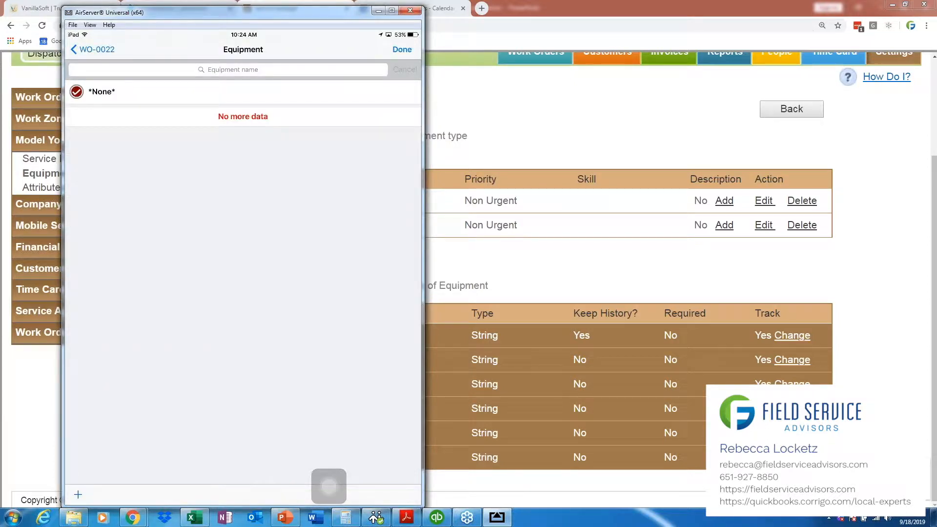
click(78, 495)
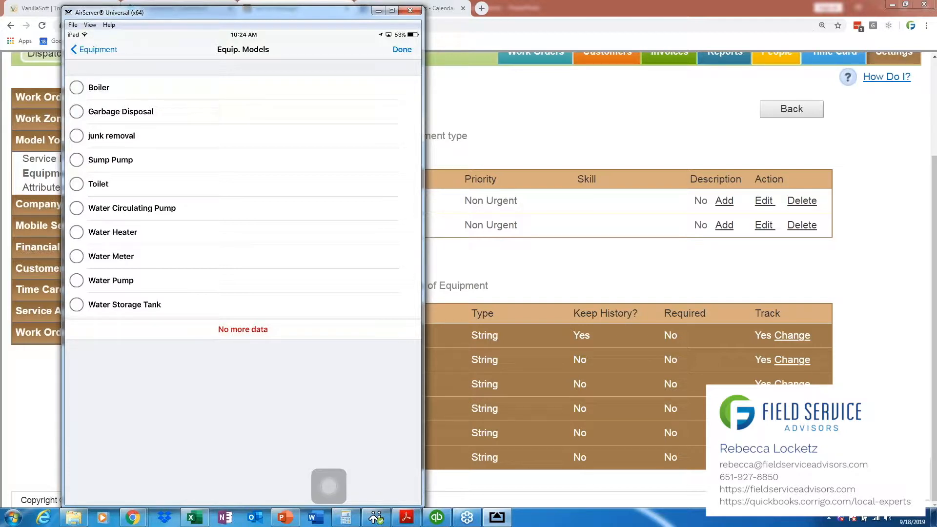
click(76, 233)
click(402, 49)
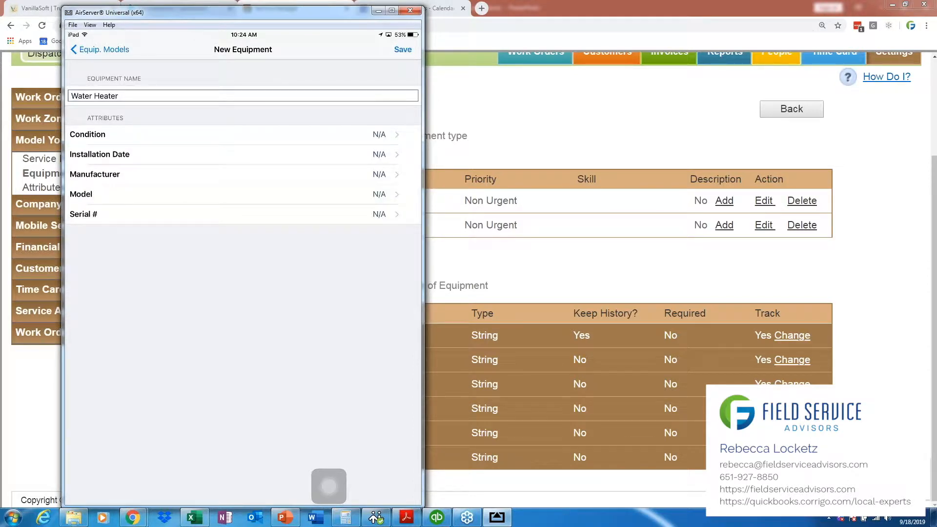
click(403, 49)
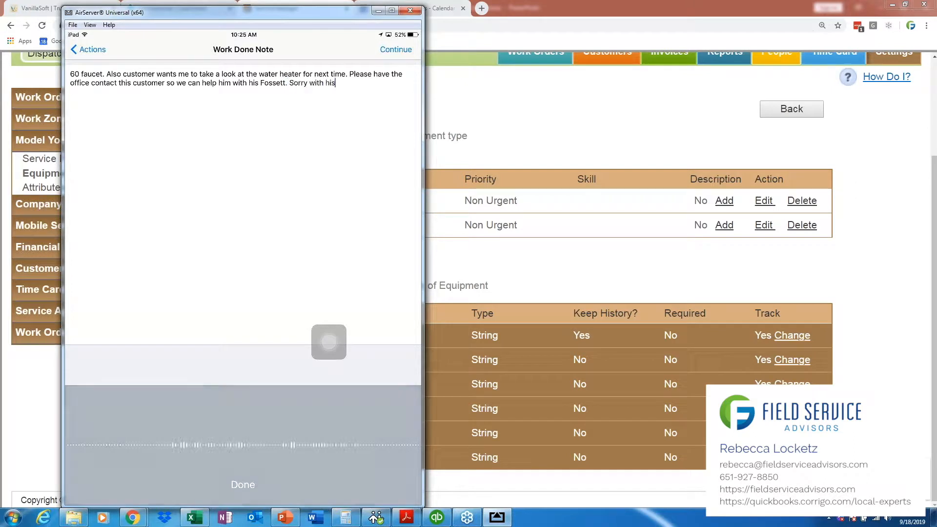
Step: Reword the end of the Work Done Note to read "so we can help him with his furnace"
key(BackSpace)
key(BackSpace)
key(BackSpace)
key(BackSpace)
key(BackSpace)
key(BackSpace)
key(BackSpace)
key(BackSpace)
key(BackSpace)
key(BackSpace)
key(BackSpace)
key(BackSpace)
key(BackSpace)
key(BackSpace)
key(BackSpace)
key(BackSpace)
key(BackSpace)
key(BackSpace)
key(BackSpace)
key(BackSpace)
key(BackSpace)
key(BackSpace)
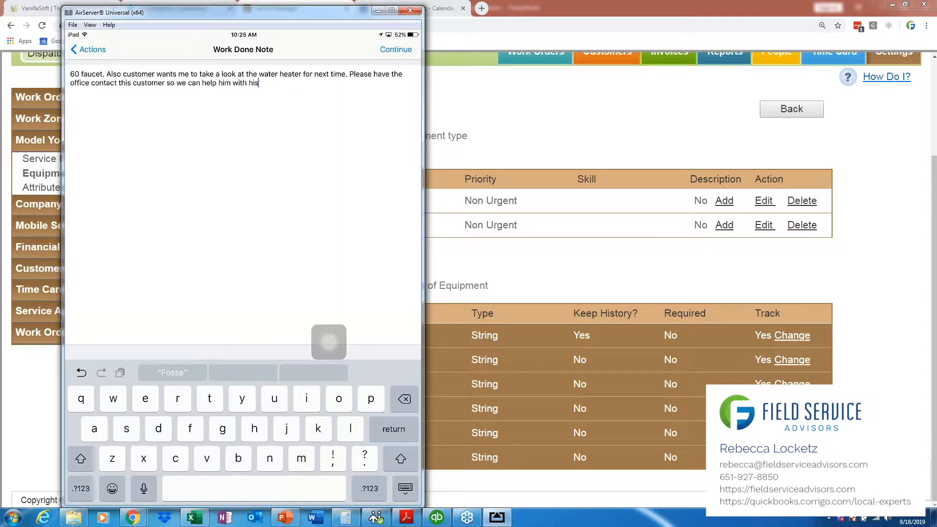
text(furnace)
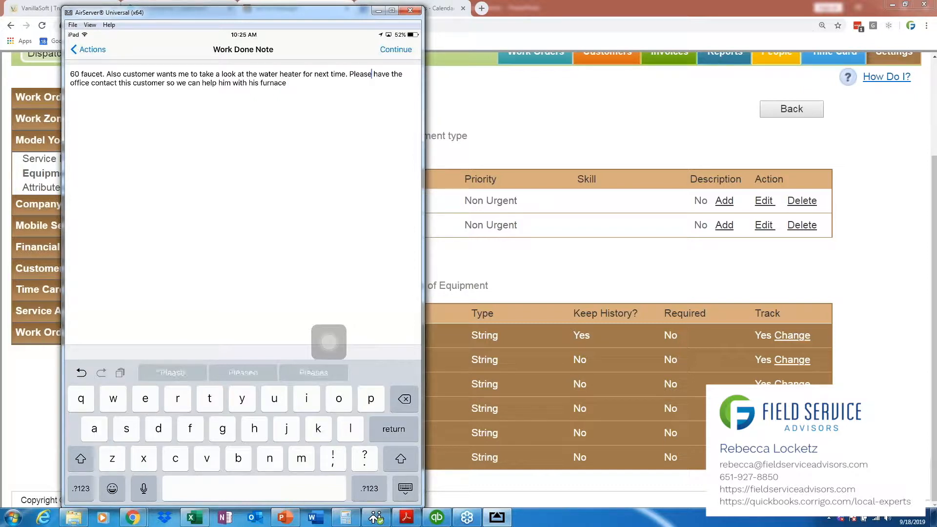
Step: Delete the entire text of the Work Done Note
key(BackSpace)
key(BackSpace)
key(BackSpace)
key(BackSpace)
key(BackSpace)
key(BackSpace)
key(BackSpace)
key(BackSpace)
key(BackSpace)
key(BackSpace)
key(BackSpace)
key(BackSpace)
key(BackSpace)
key(BackSpace)
key(BackSpace)
key(BackSpace)
key(BackSpace)
key(BackSpace)
key(BackSpace)
key(BackSpace)
key(BackSpace)
key(BackSpace)
key(BackSpace)
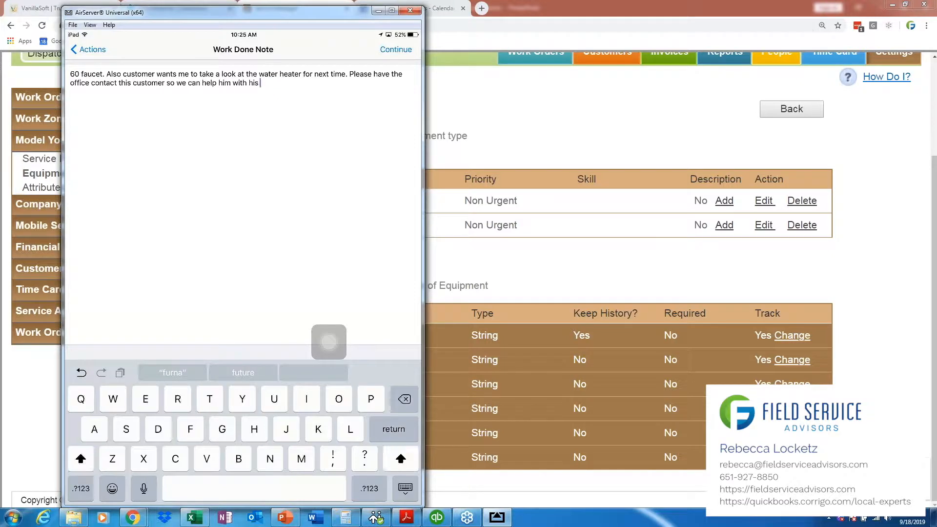
key(BackSpace)
key(BackSpace)
key(BackSpace)
key(BackSpace)
key(BackSpace)
key(BackSpace)
key(BackSpace)
key(BackSpace)
key(BackSpace)
key(BackSpace)
key(BackSpace)
key(BackSpace)
key(BackSpace)
key(BackSpace)
key(BackSpace)
key(BackSpace)
key(BackSpace)
key(BackSpace)
key(BackSpace)
key(BackSpace)
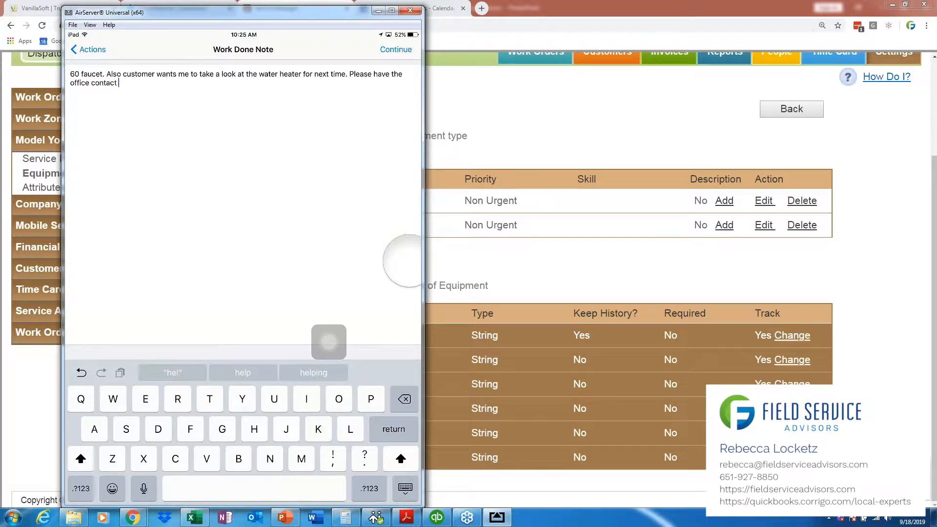
key(BackSpace)
key(BackSpace)
key(BackSpace)
key(BackSpace)
key(BackSpace)
key(BackSpace)
key(BackSpace)
key(BackSpace)
key(BackSpace)
key(BackSpace)
key(BackSpace)
key(BackSpace)
key(BackSpace)
key(BackSpace)
key(BackSpace)
key(BackSpace)
key(BackSpace)
key(BackSpace)
key(BackSpace)
key(BackSpace)
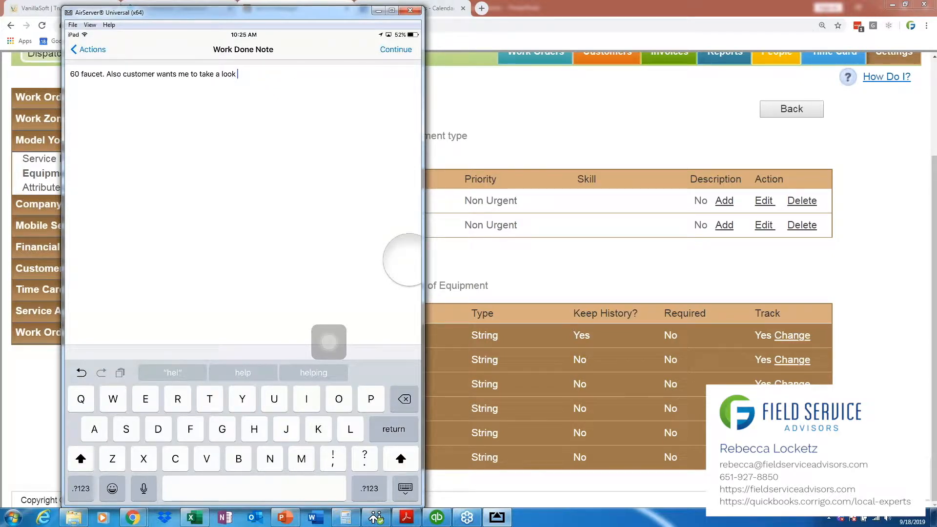
key(BackSpace)
key(BackSpace)
key(BackSpace)
key(BackSpace)
key(BackSpace)
key(BackSpace)
key(BackSpace)
key(BackSpace)
key(BackSpace)
key(BackSpace)
key(BackSpace)
key(BackSpace)
key(BackSpace)
key(BackSpace)
key(BackSpace)
key(BackSpace)
key(BackSpace)
key(BackSpace)
key(BackSpace)
key(BackSpace)
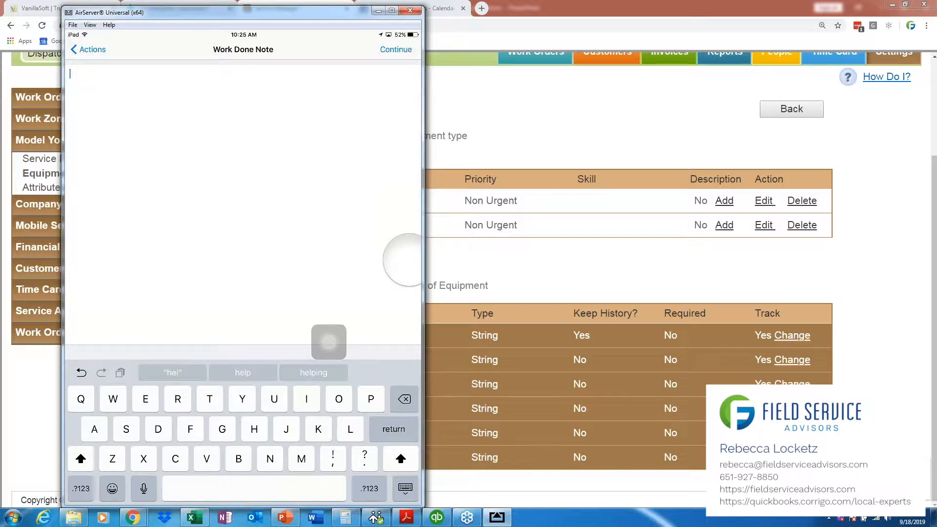
Step: Dictate "fixed Fossett for a customer" as the Work Done Note and complete the faucet leaking work order
click(144, 488)
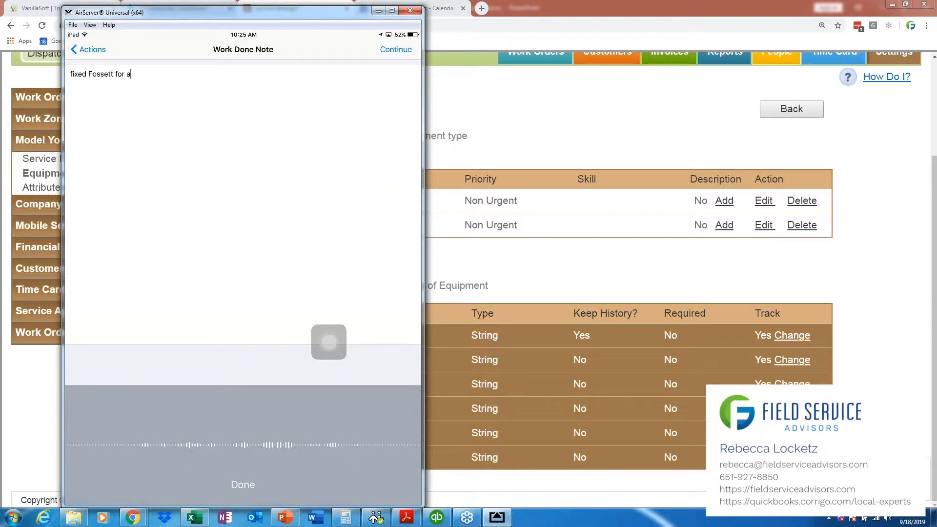
click(395, 49)
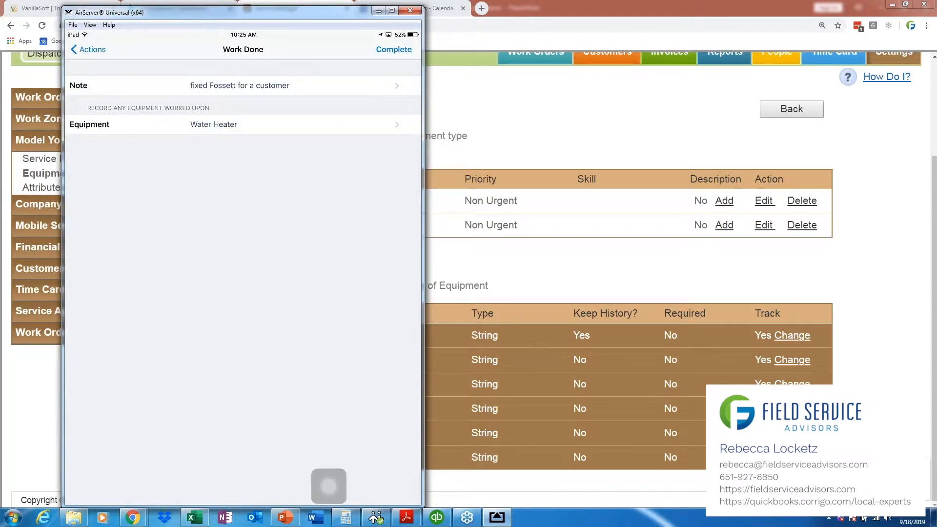
click(394, 49)
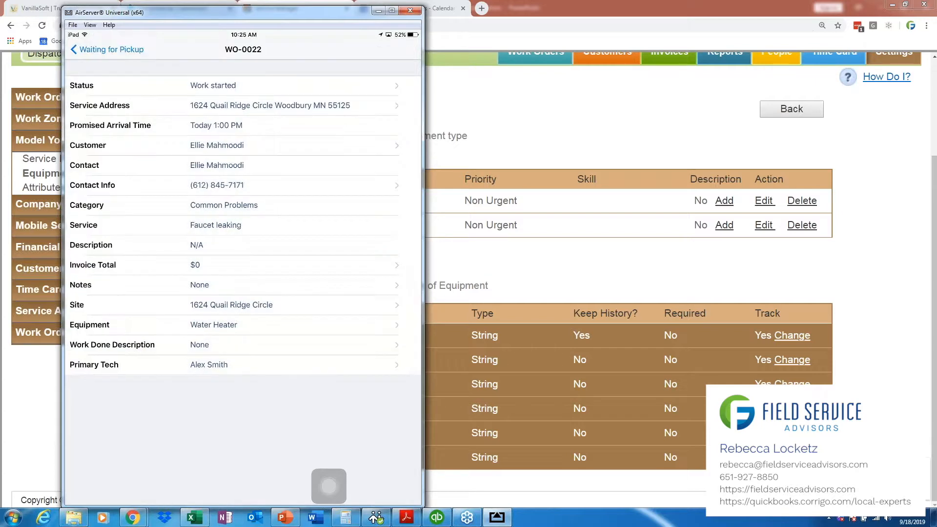
Step: Add the work-order note "Customer wants us to look at water heater for next time please reach out to customer to how was fixed his water heater"
click(244, 284)
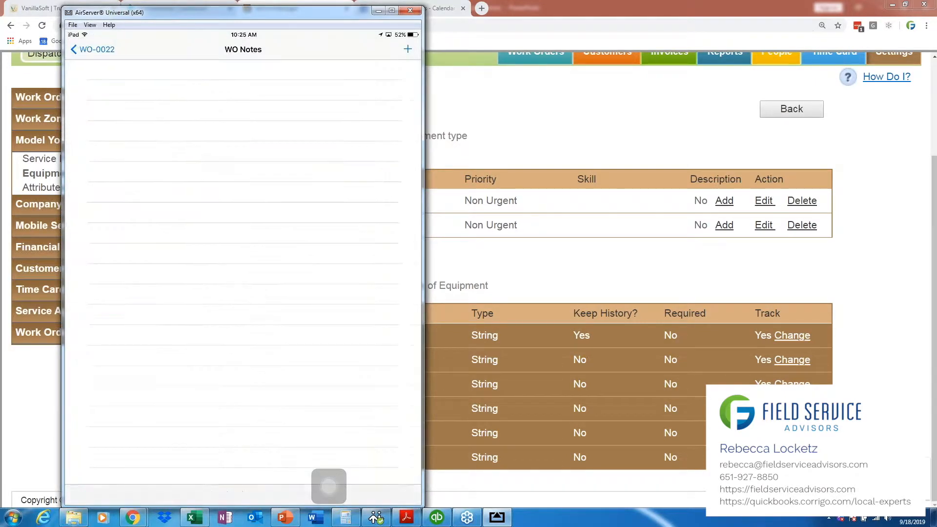
click(408, 49)
click(243, 261)
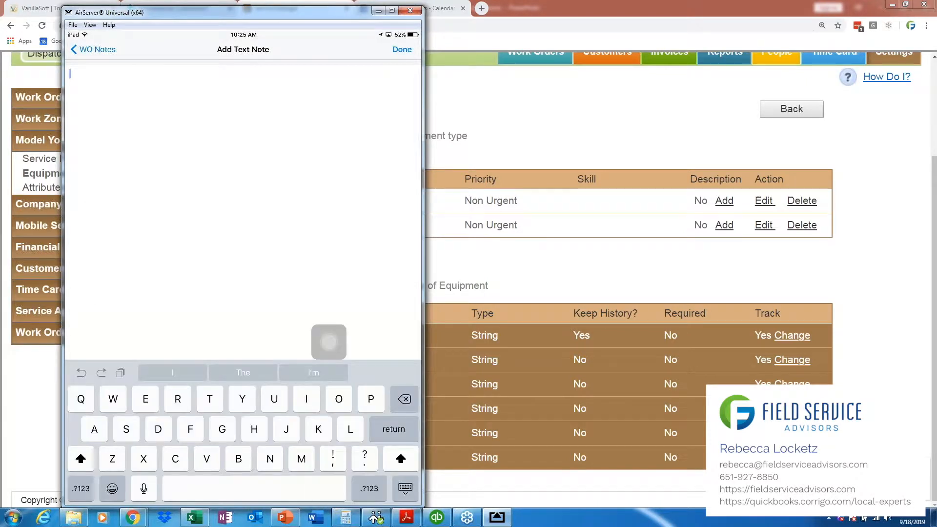
click(142, 487)
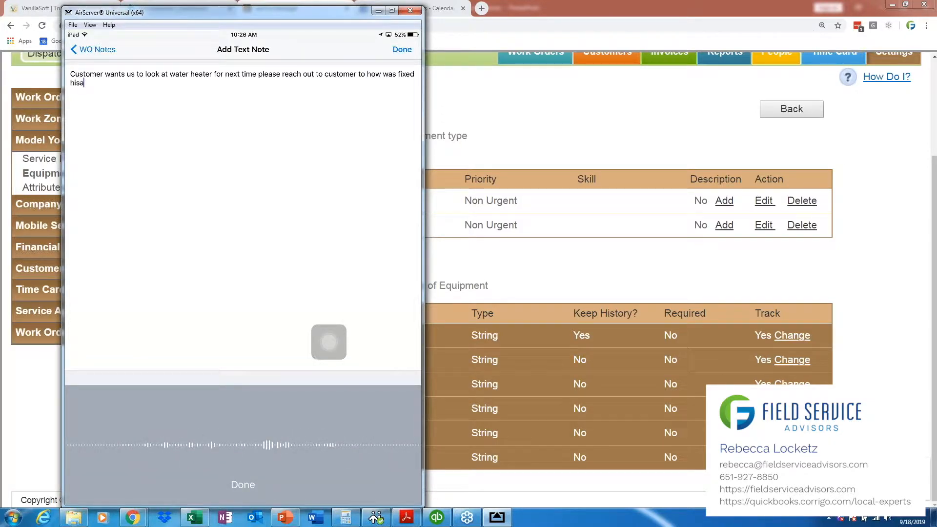
click(402, 49)
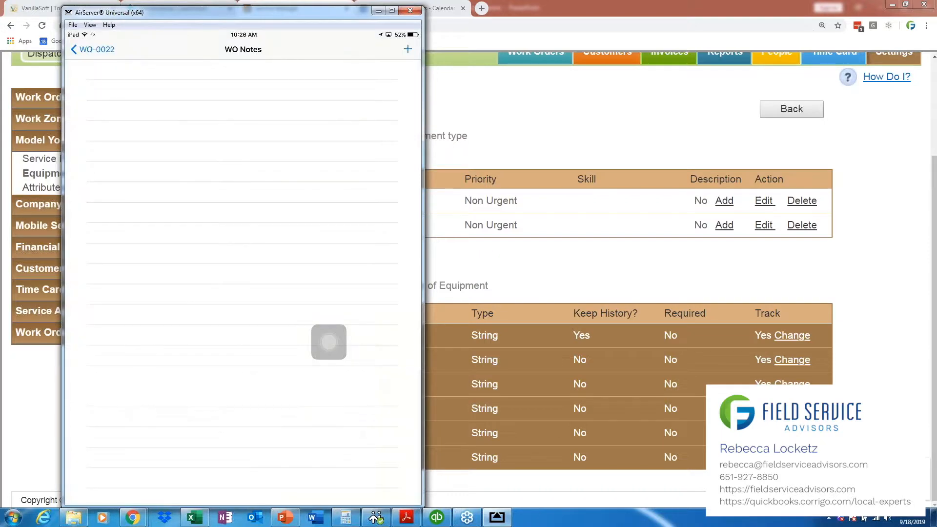
click(92, 50)
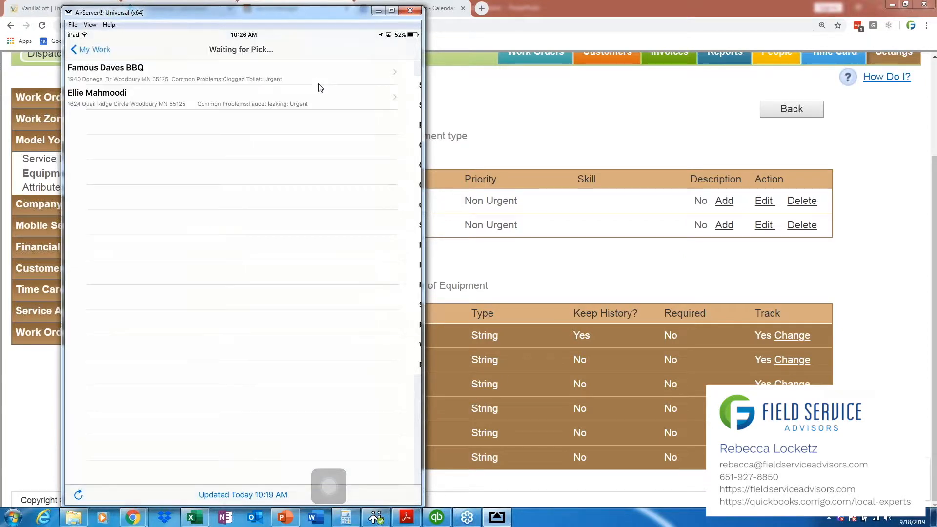
Step: Switch back to Corrigo, list the Completed work orders, and expand the list's filter options
click(378, 10)
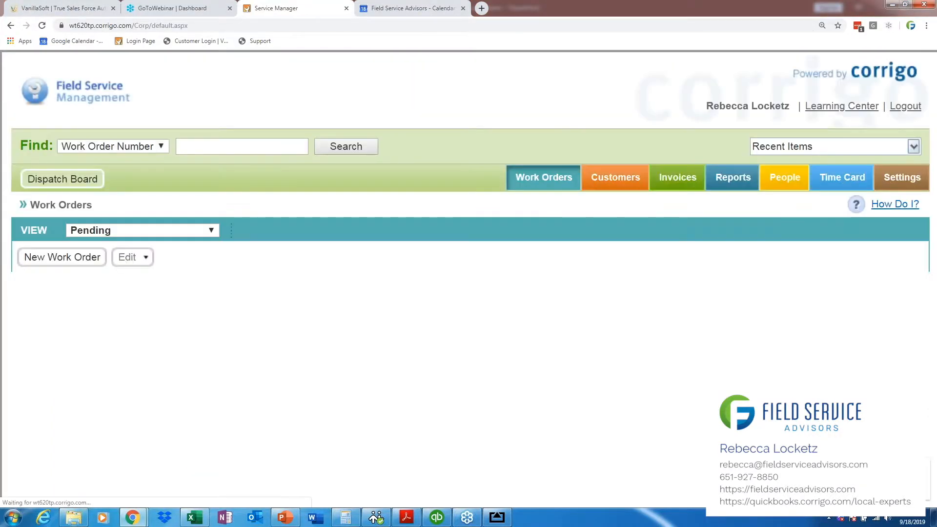
click(147, 230)
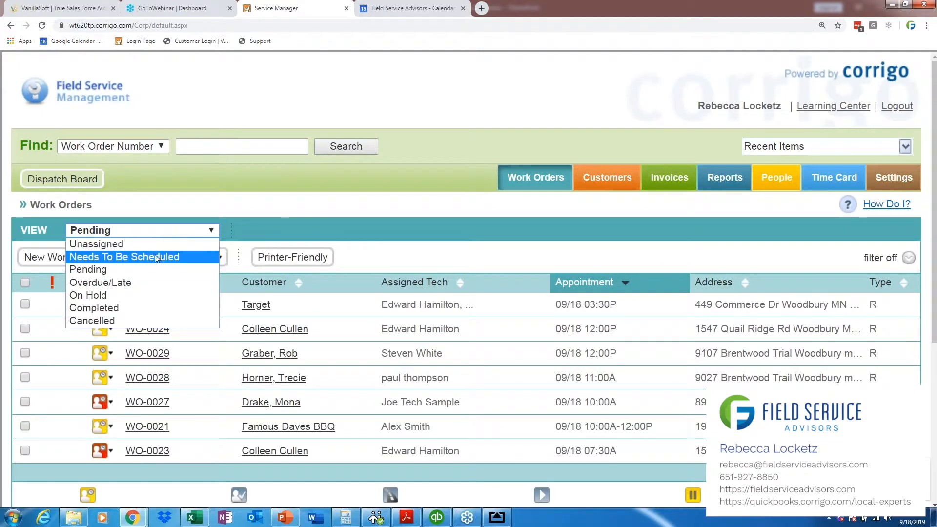
click(147, 308)
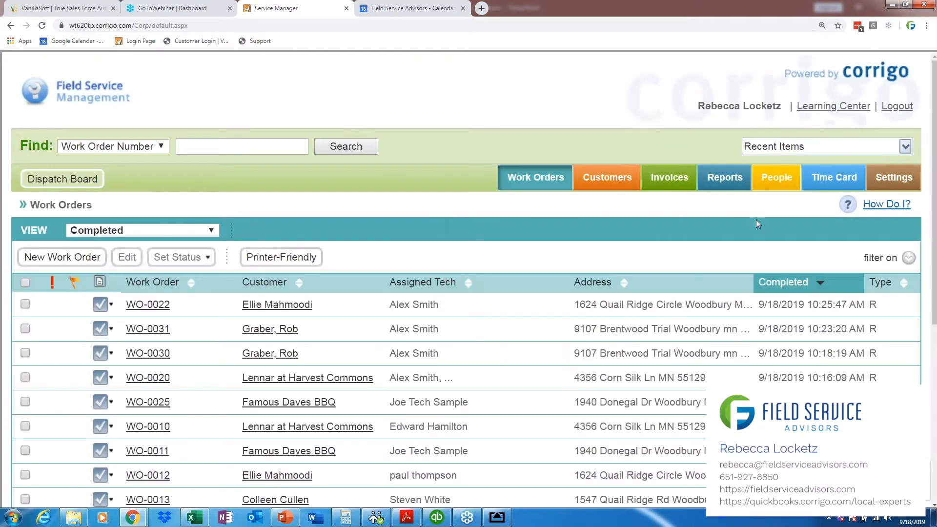
click(895, 262)
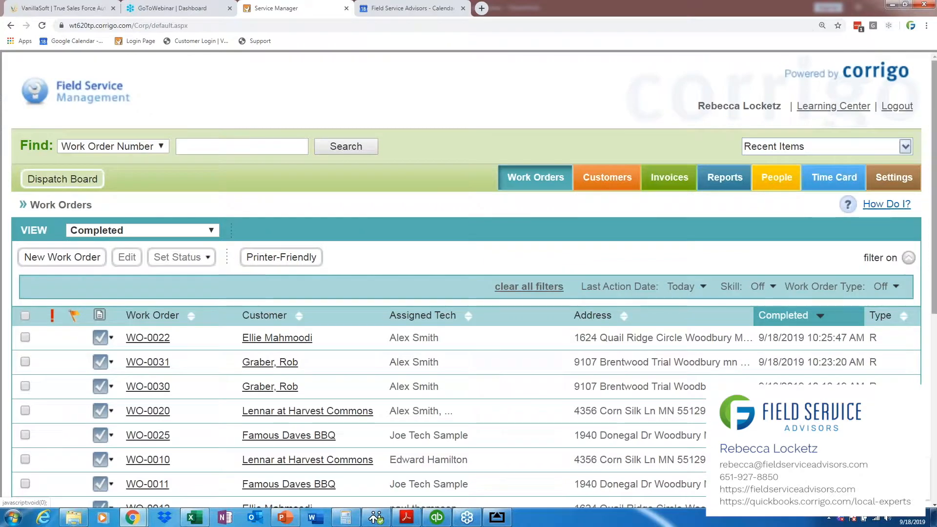
scroll(931, 309, down, 2)
scroll(930, 309, down, 1)
drag(863, 122, 900, 122)
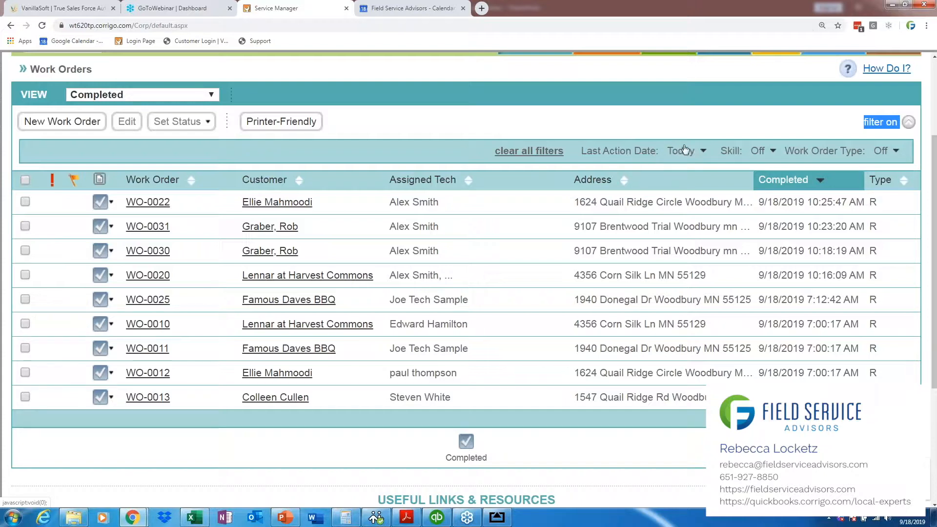
Step: Open the completed faucet leaking work order and review its technician note, work done, invoice and posted times
click(161, 204)
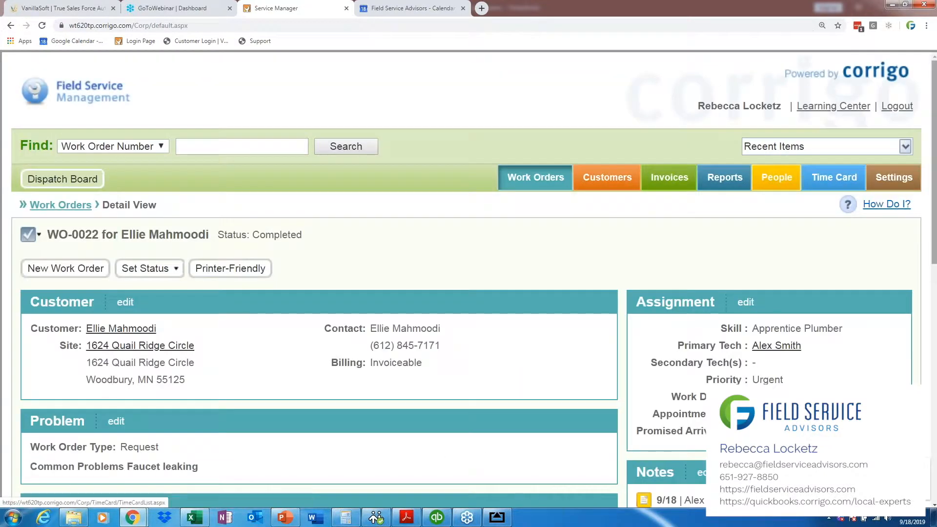
scroll(934, 271, down, 2)
scroll(934, 270, down, 2)
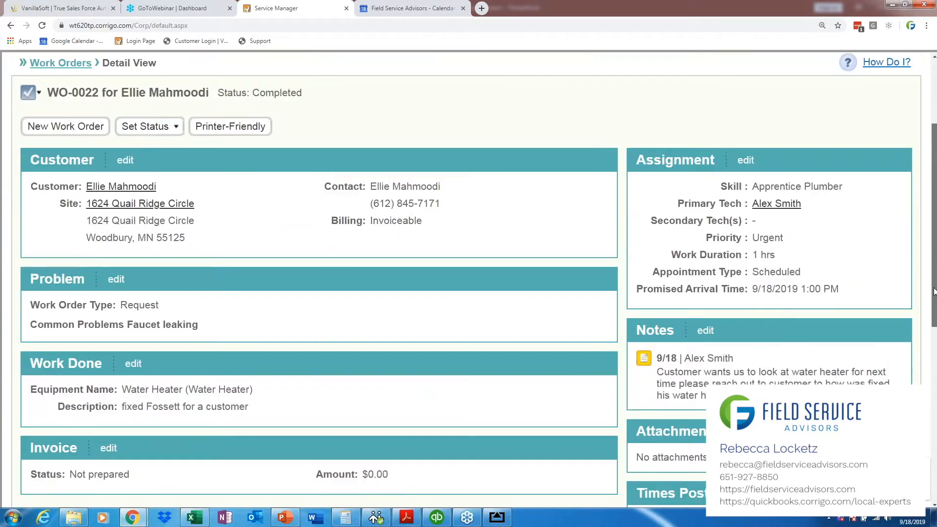
drag(740, 333, 659, 307)
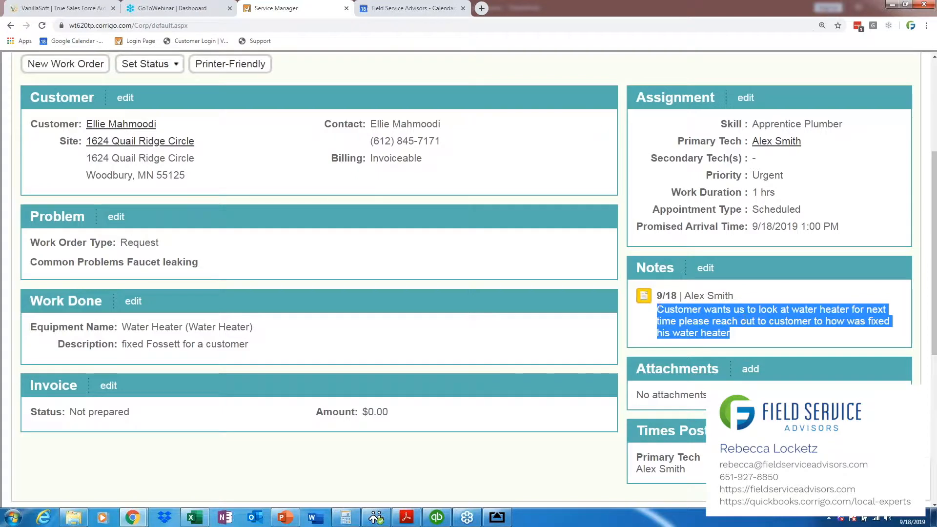
click(659, 307)
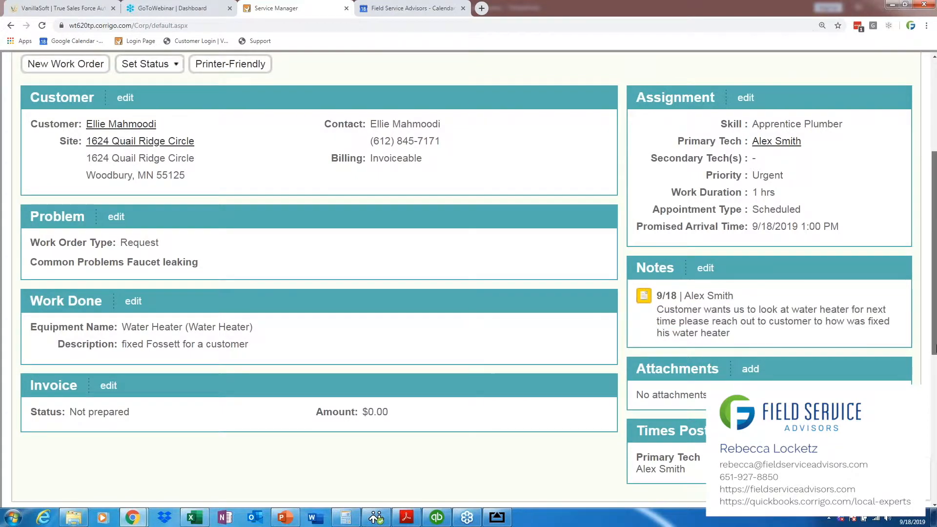
scroll(934, 293, down, 1)
drag(731, 264, 660, 247)
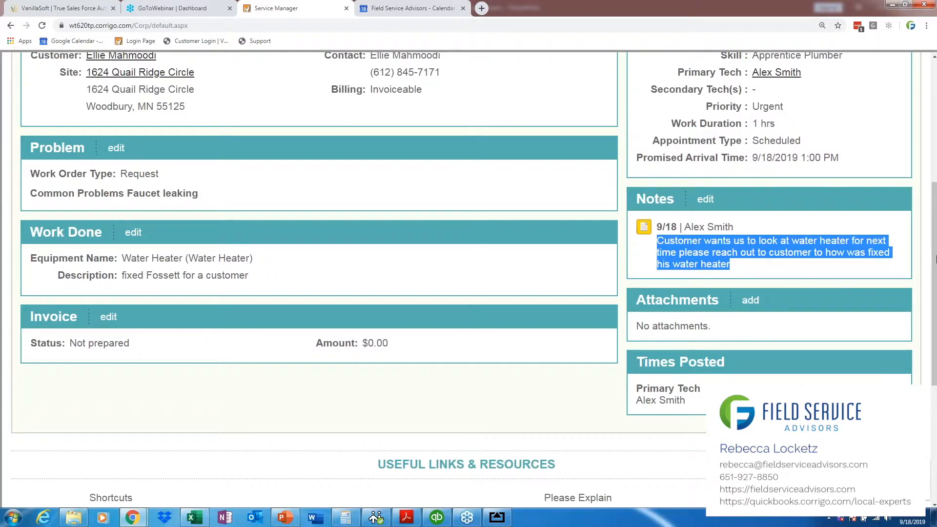
drag(935, 260, 936, 273)
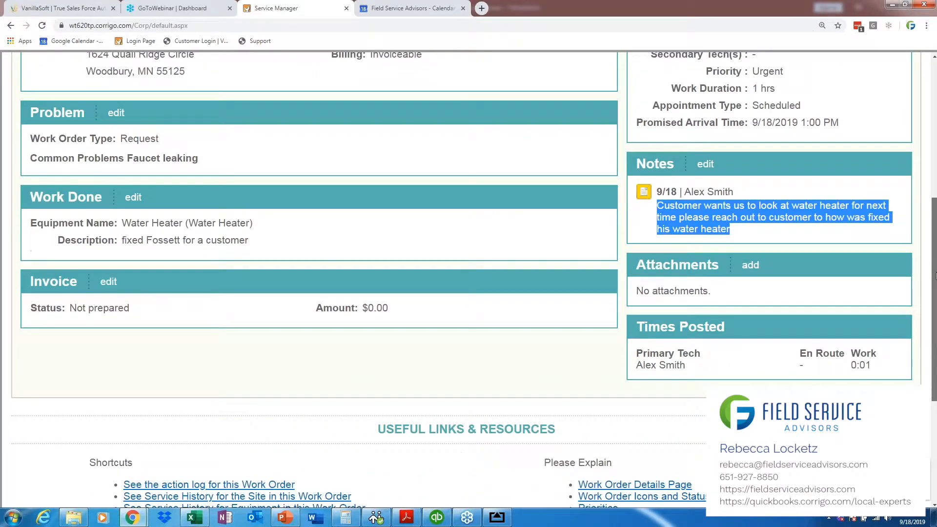
Step: Finish reviewing the completed work order's note and posted times, and examine the equipment listed on the customer's record
drag(731, 228, 656, 213)
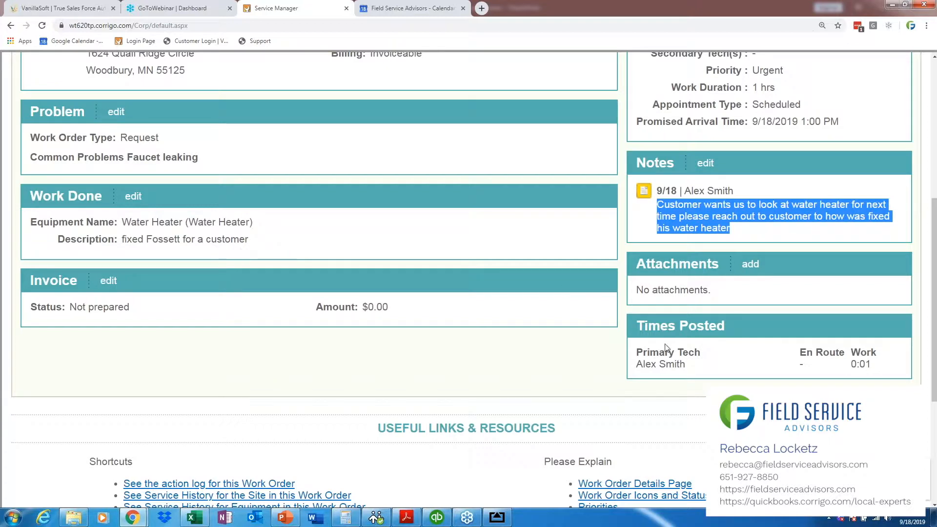
drag(935, 326, 935, 278)
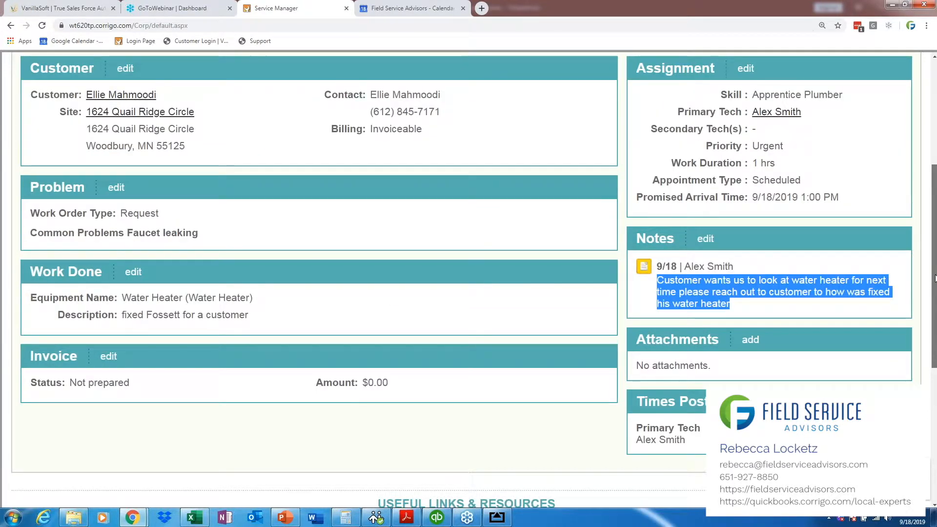
drag(936, 262, 935, 239)
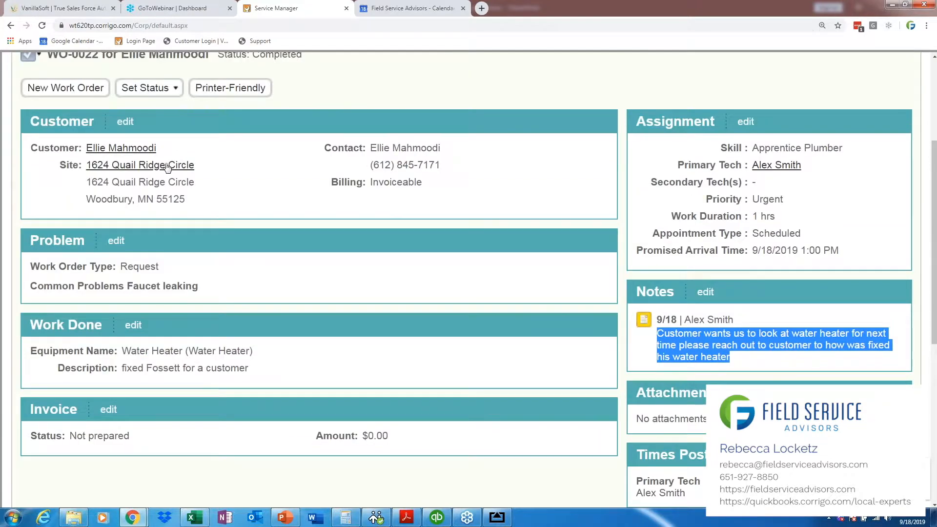
click(122, 147)
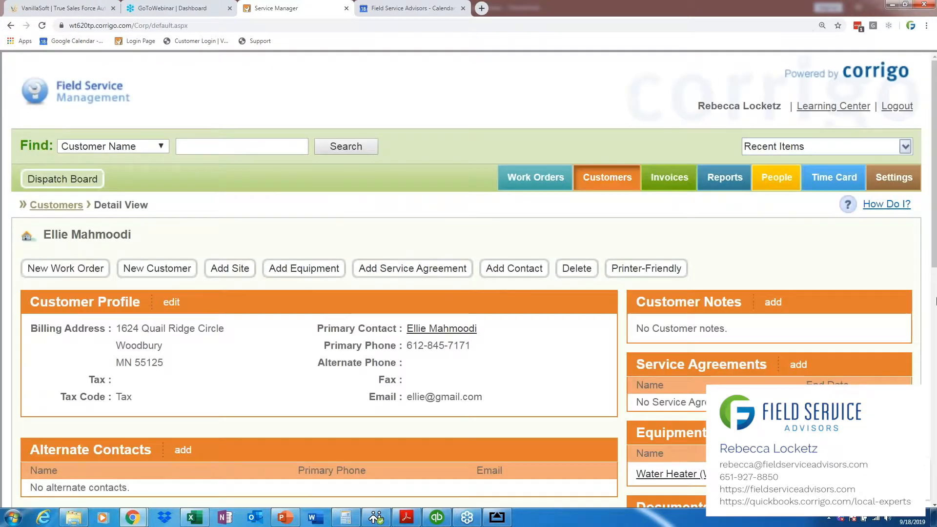
scroll(936, 301, down, 3)
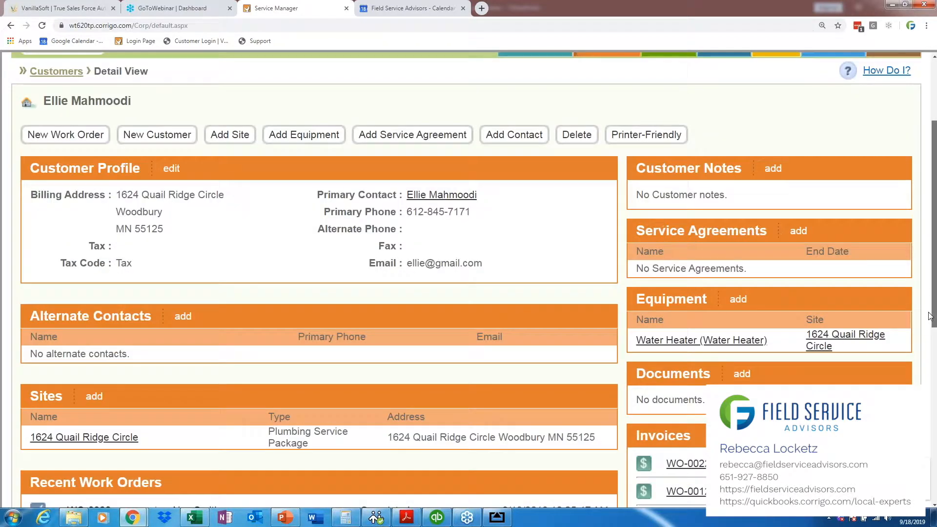
scroll(930, 317, down, 1)
drag(768, 288, 635, 289)
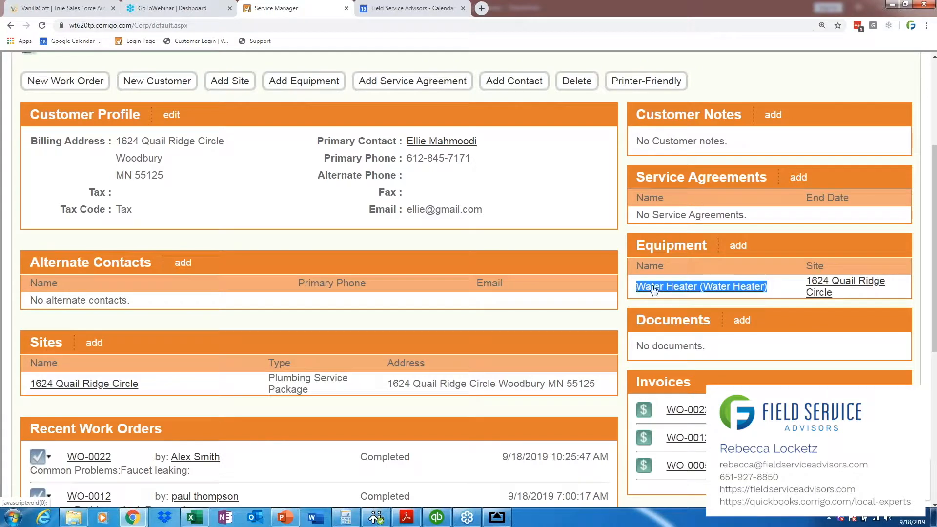
scroll(935, 301, up, 1)
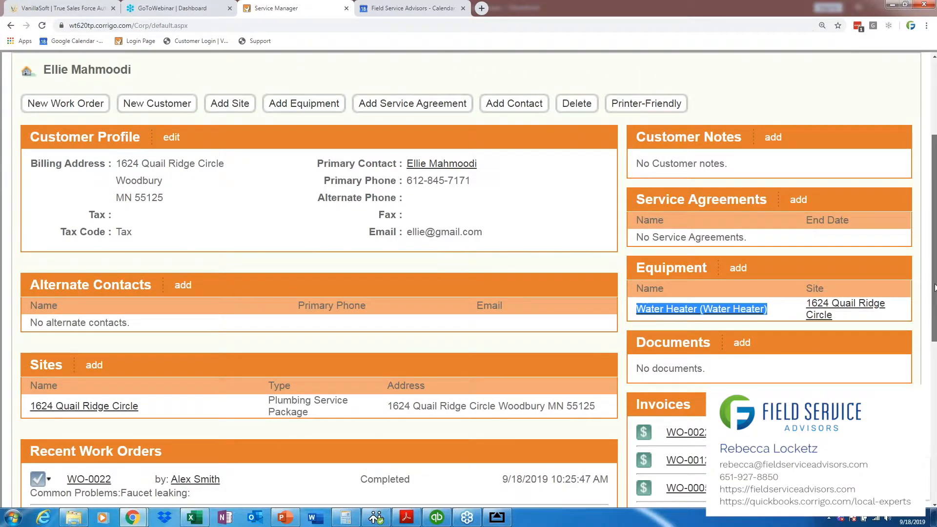
scroll(935, 288, up, 1)
Step: Start a new work order for this customer and set the problem to category Water Heater, service OTHER
drag(134, 98, 42, 98)
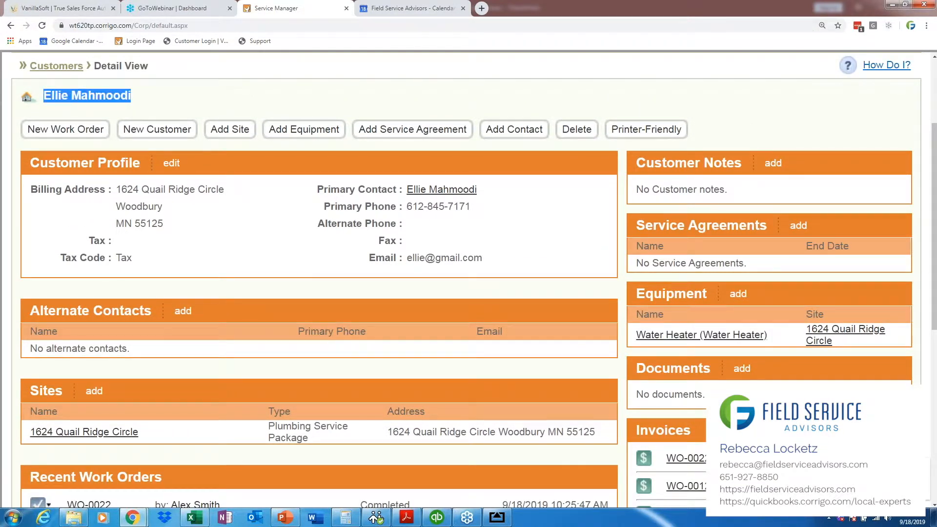
click(55, 131)
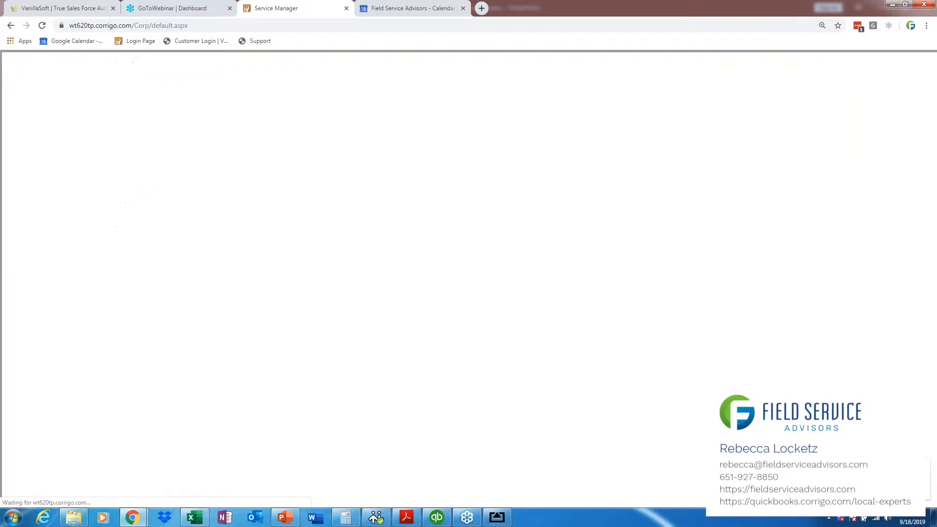
click(885, 235)
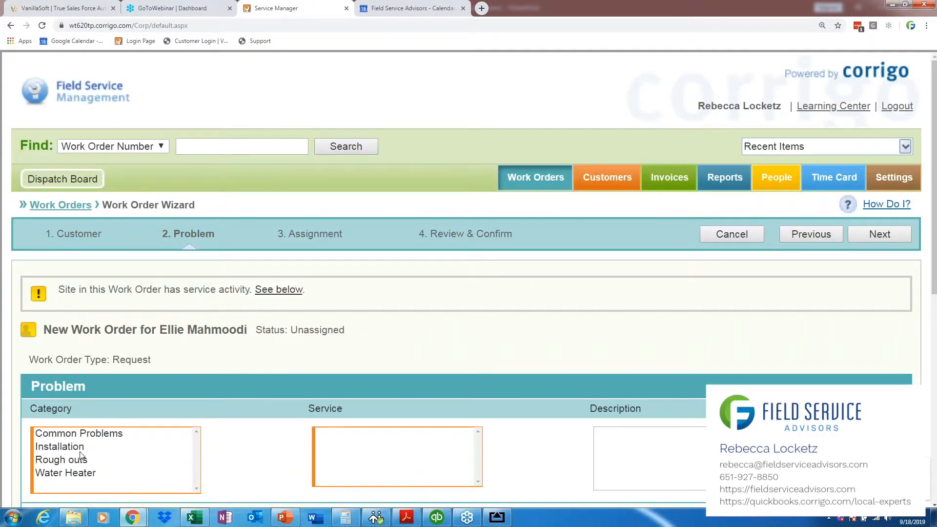
click(66, 473)
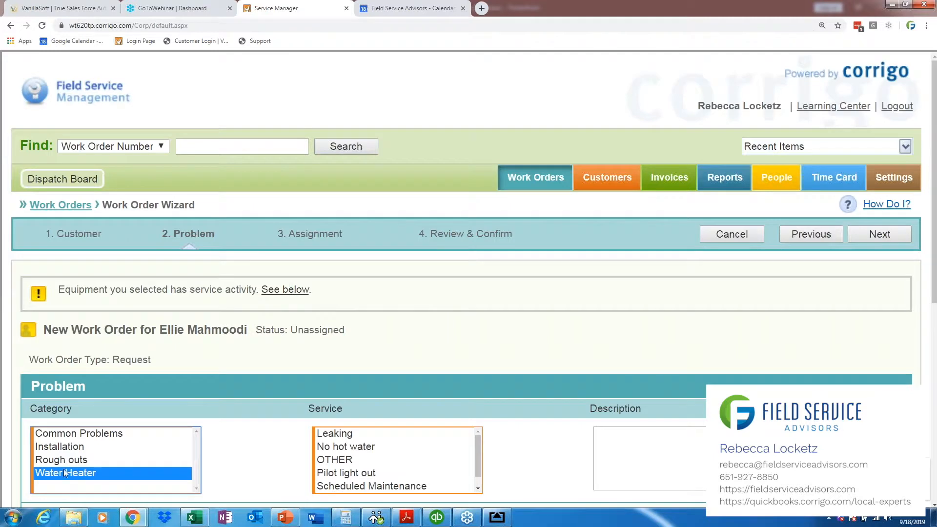
click(354, 434)
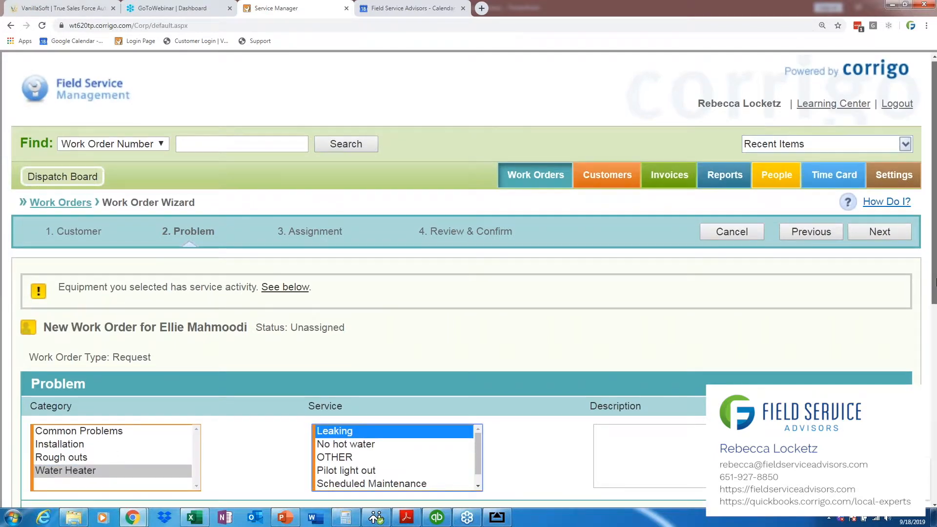
scroll(936, 293, down, 1)
key(Down)
key(Down)
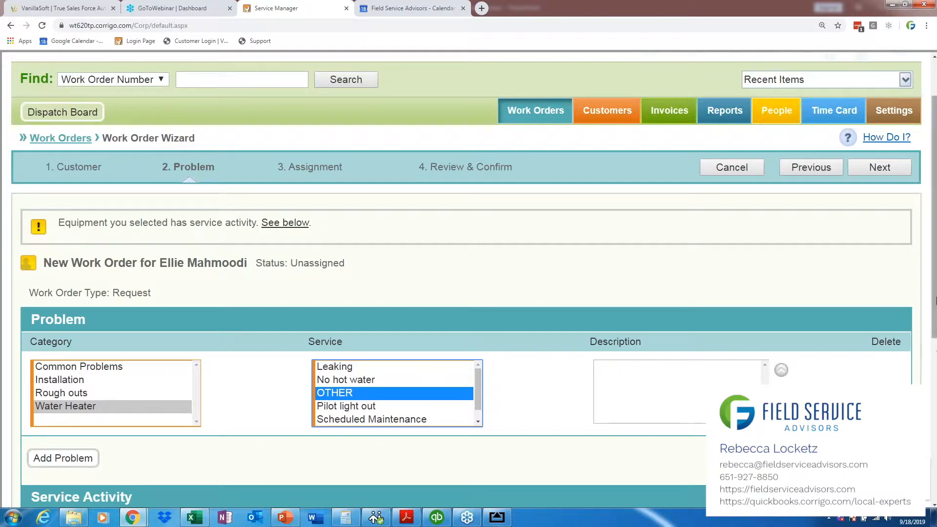
Step: Enter the problem description "per technician need to come out. Not working."
scroll(936, 355, down, 1)
click(716, 334)
text(per technician )
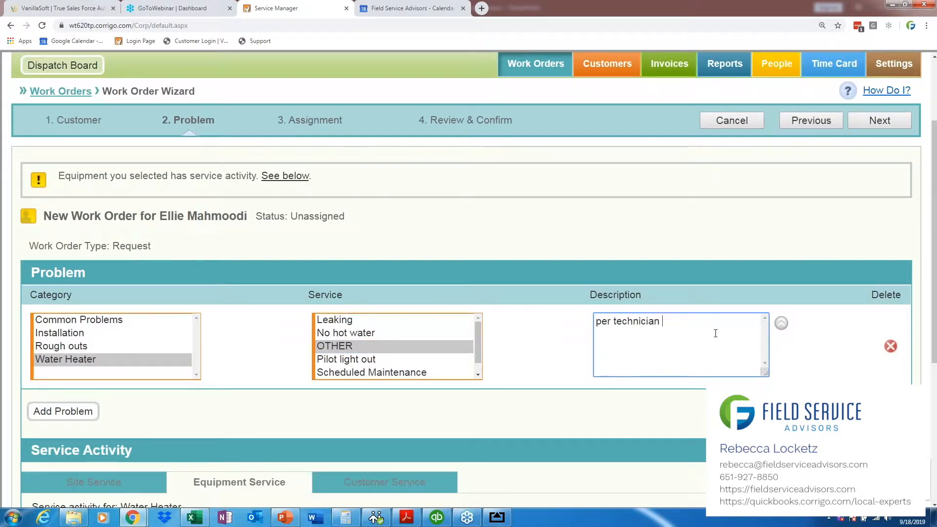
text(alex)
key(BackSpace)
key(BackSpace)
key(BackSpace)
key(BackSpace)
text(need to come out. Not working.)
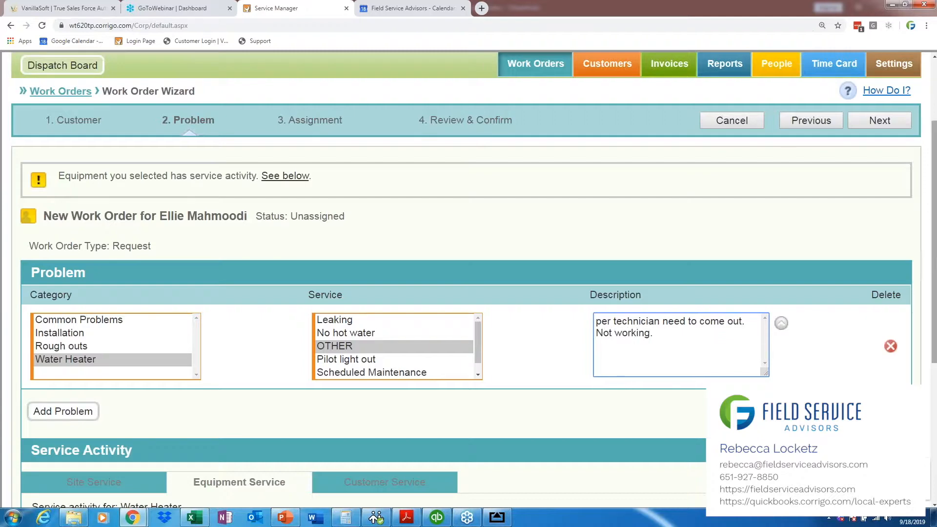
Step: Compare the site's service activity with the water heater's equipment service activity below the problem
scroll(730, 313, down, 2)
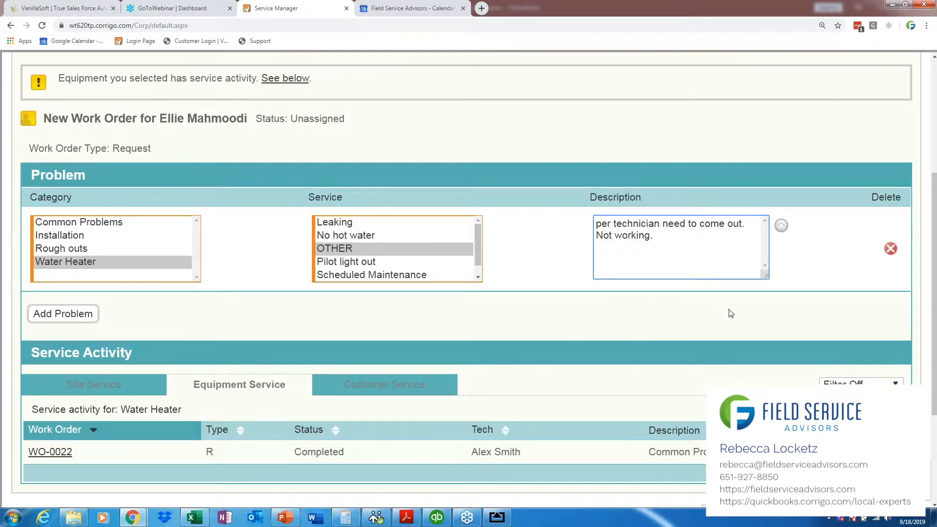
click(92, 389)
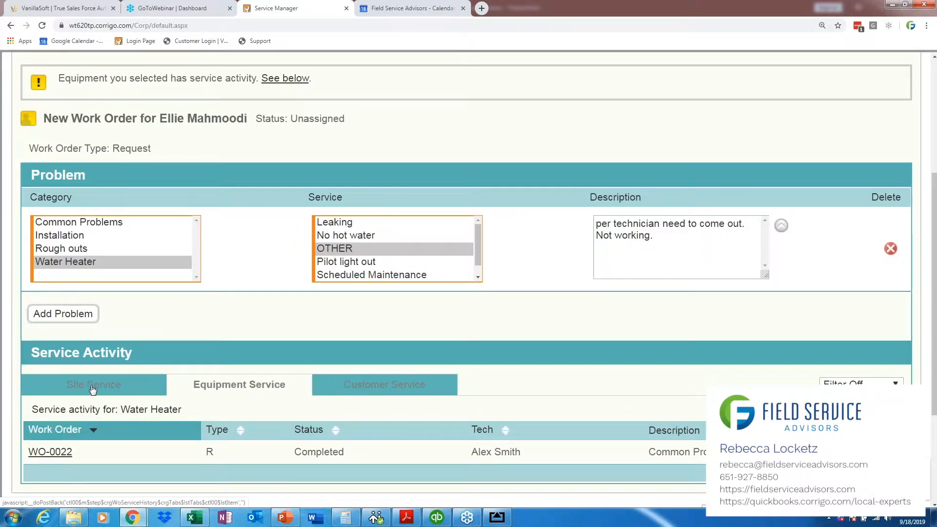
scroll(91, 382, down, 2)
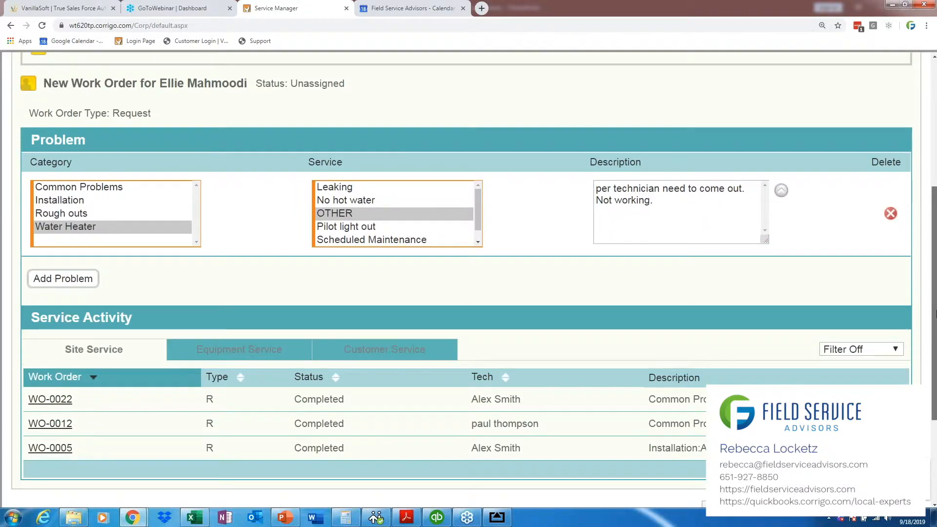
drag(91, 381, 27, 337)
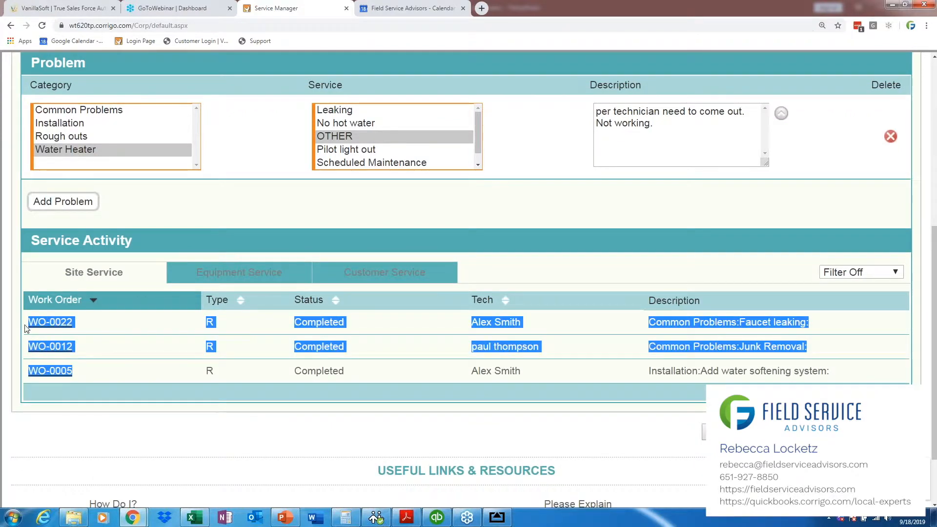
click(81, 368)
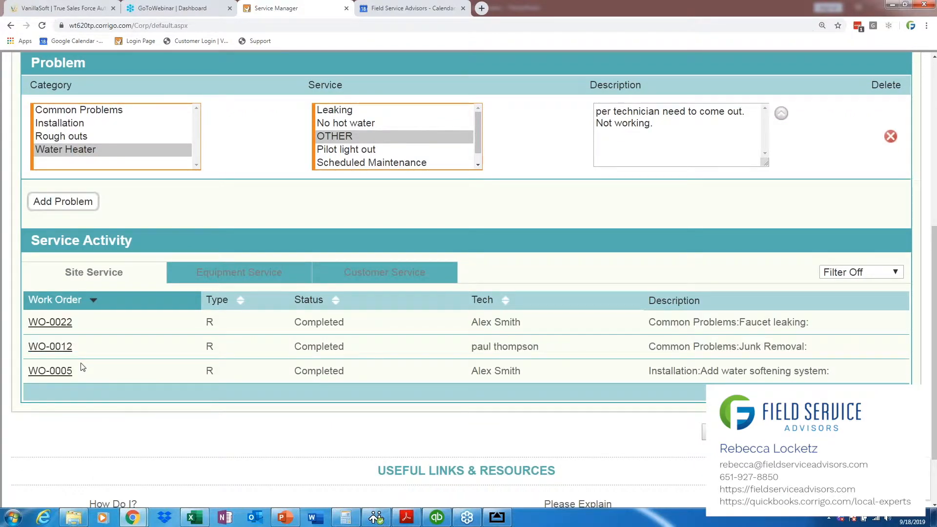
drag(79, 378, 21, 335)
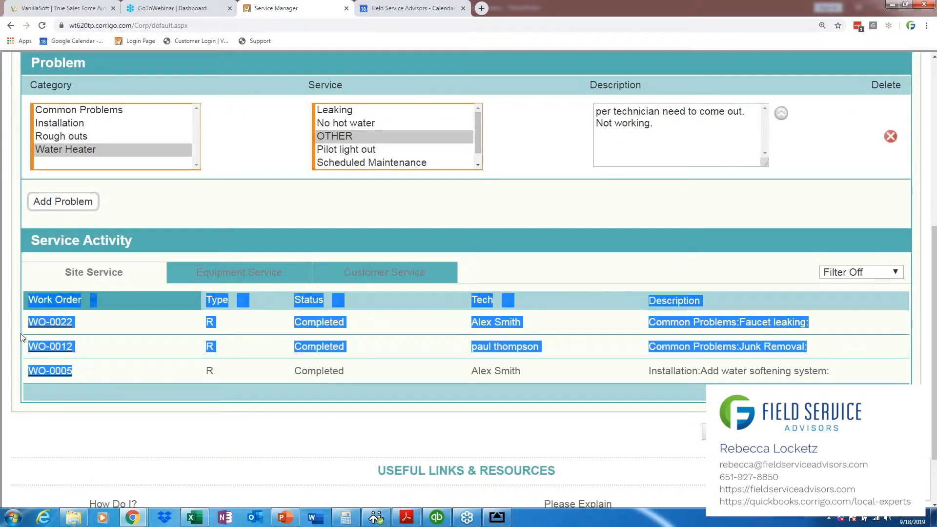
click(83, 352)
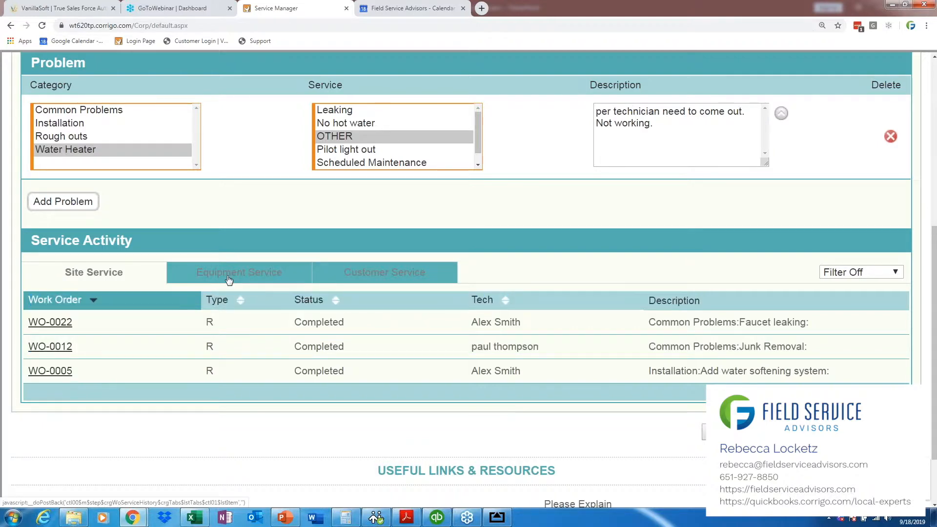
click(229, 279)
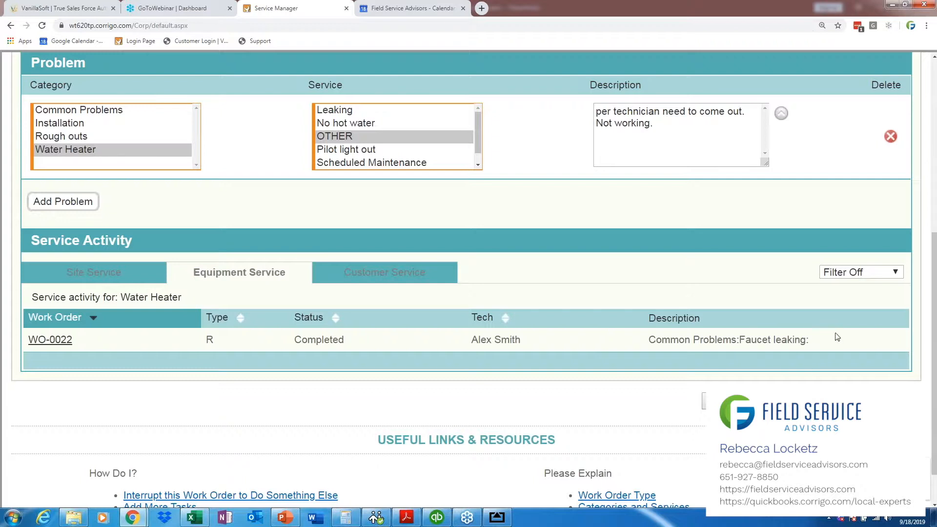
drag(837, 336, 25, 336)
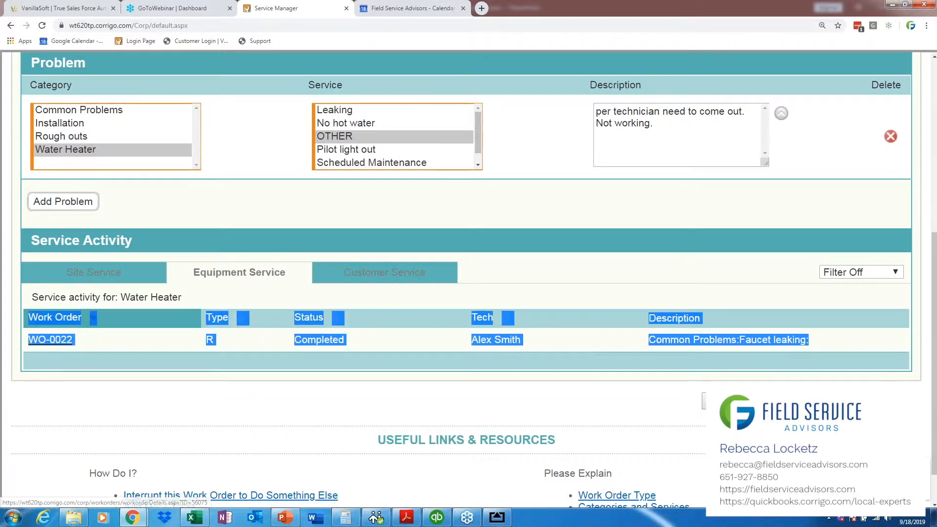
click(107, 346)
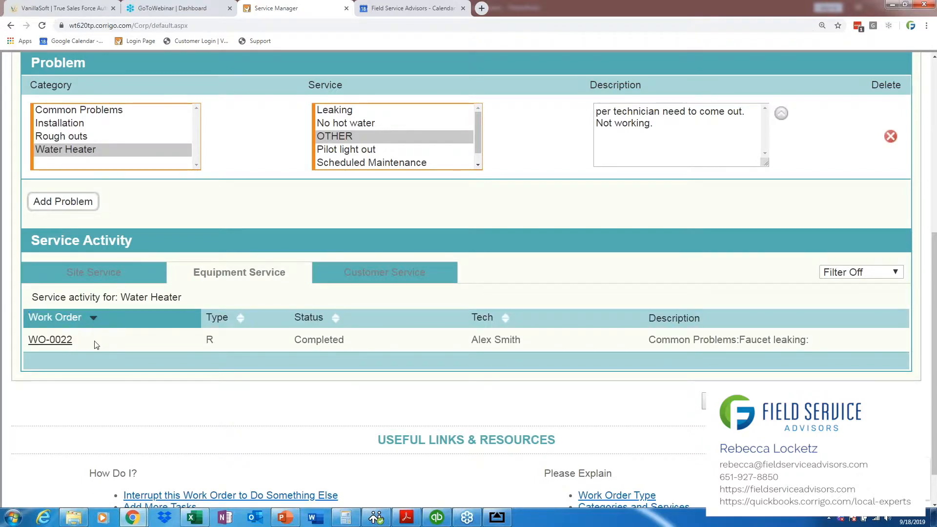
Step: Open the completed faucet leaking work order from the equipment service activity and review its work done and notes
click(57, 343)
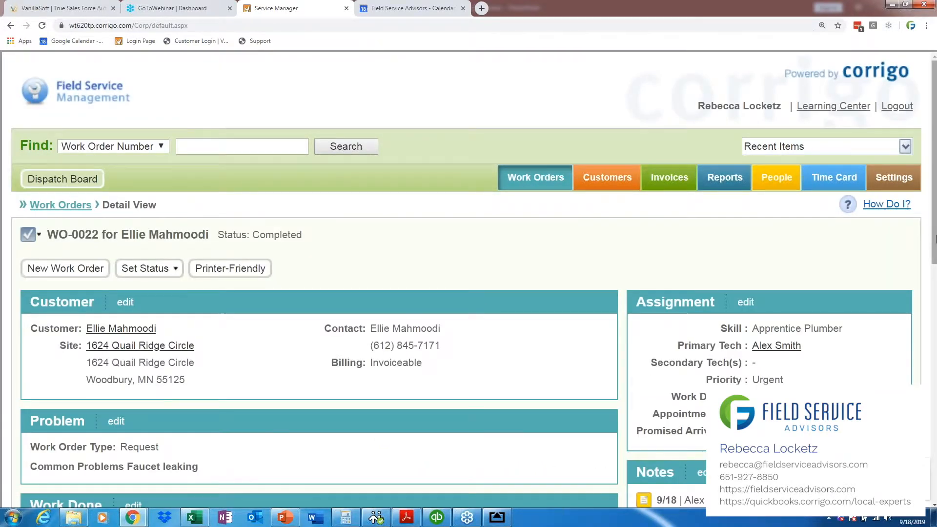
drag(935, 239, 922, 263)
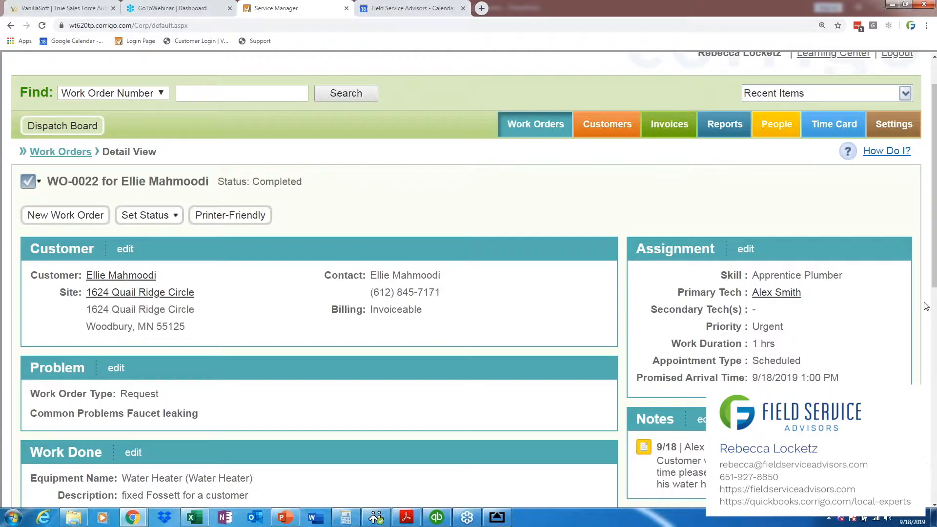
scroll(935, 249, down, 2)
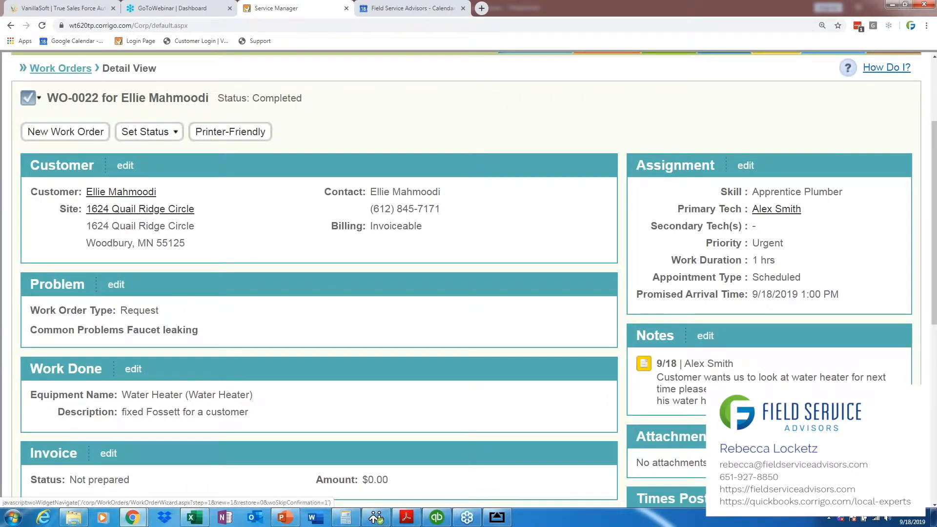
Step: Create a new work order from the completed one, with problem category Common Problems and service OTHER
click(66, 132)
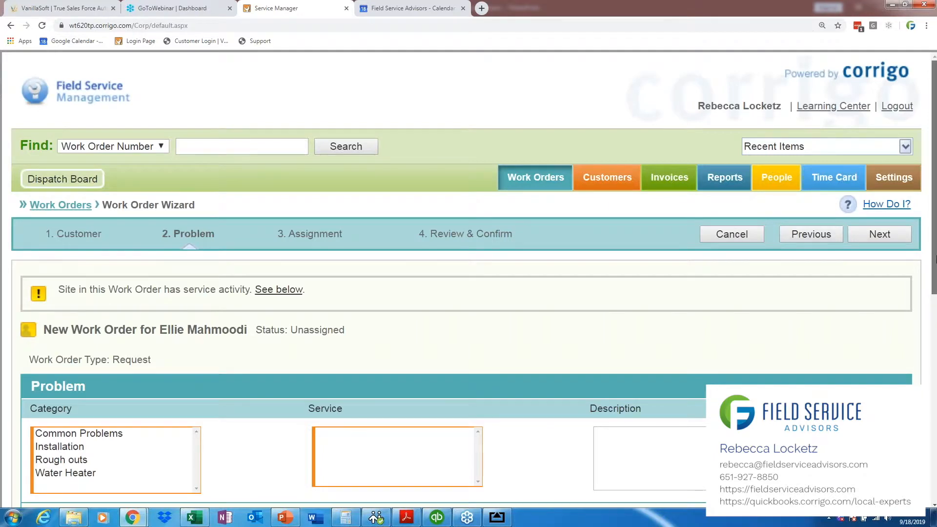
scroll(342, 390, down, 1)
click(184, 366)
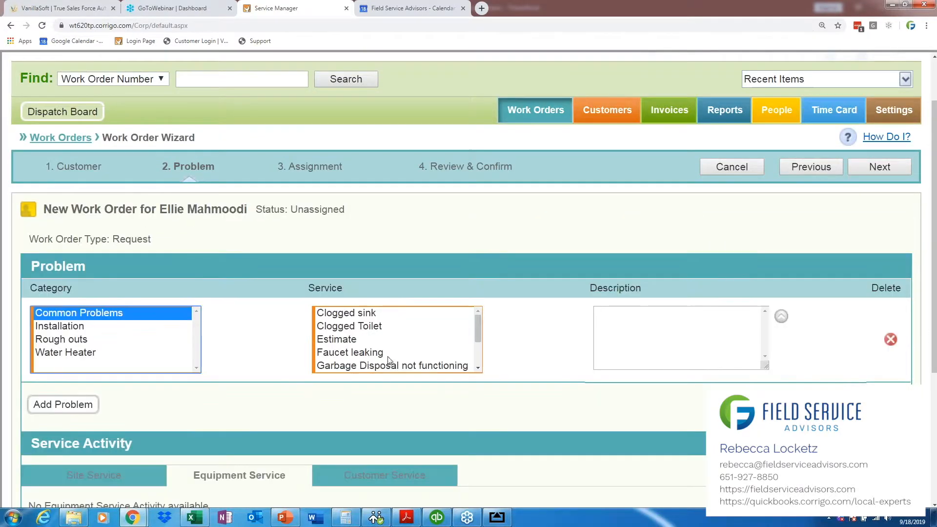
drag(482, 327, 479, 356)
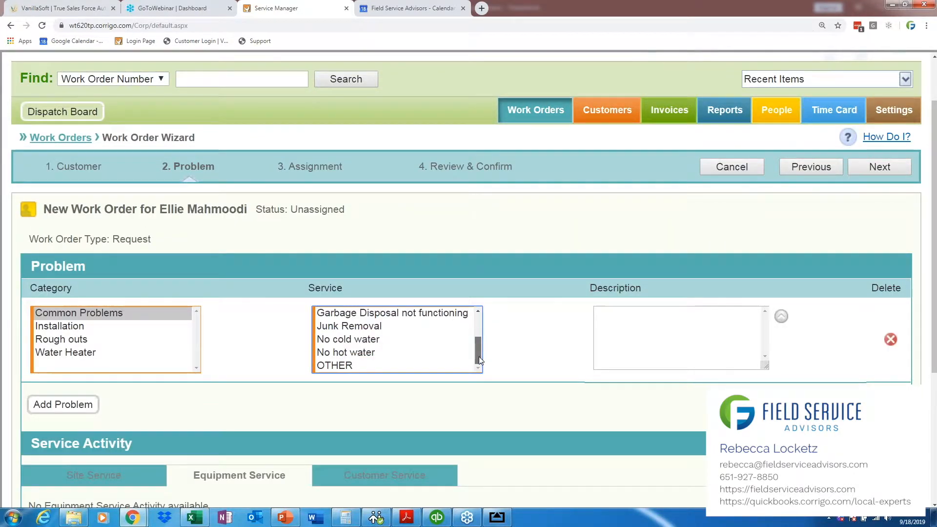
click(383, 365)
Step: Describe the problem as "per tech need to go back out to fix water heater." and continue to the assignment stage
click(704, 345)
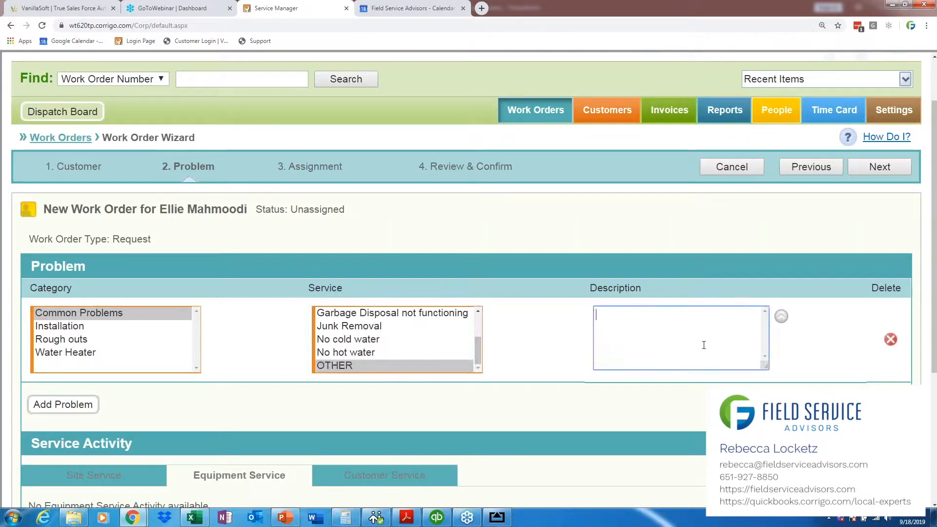
text(pertech need to ou)
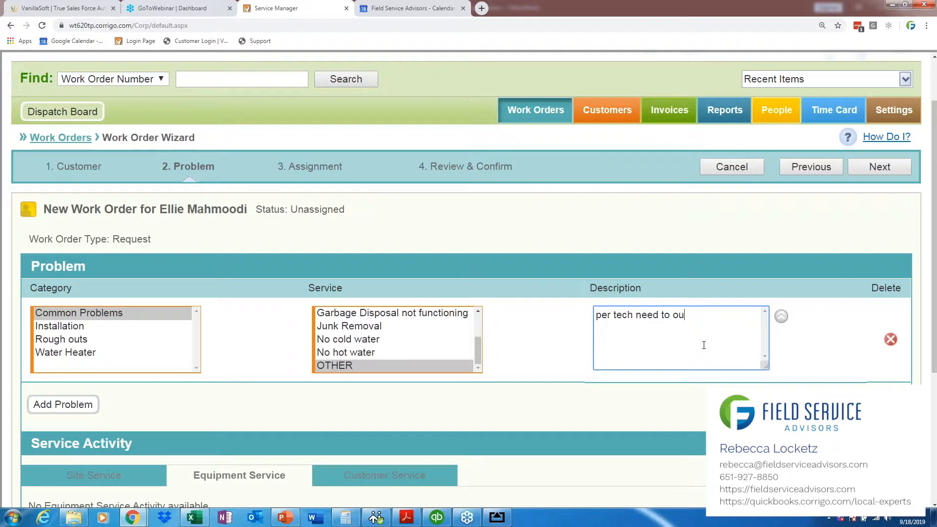
key(BackSpace)
key(BackSpace)
text(go back out to fix water )
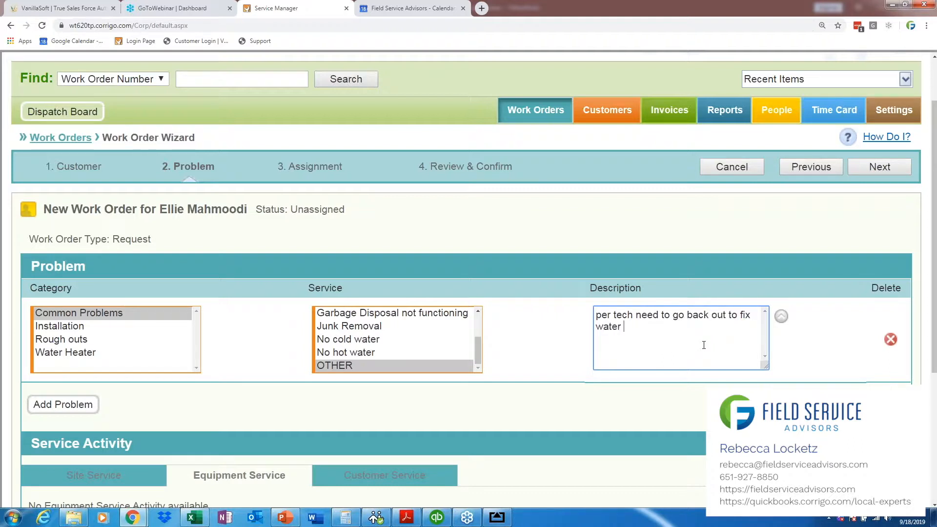
text(heater.)
click(897, 171)
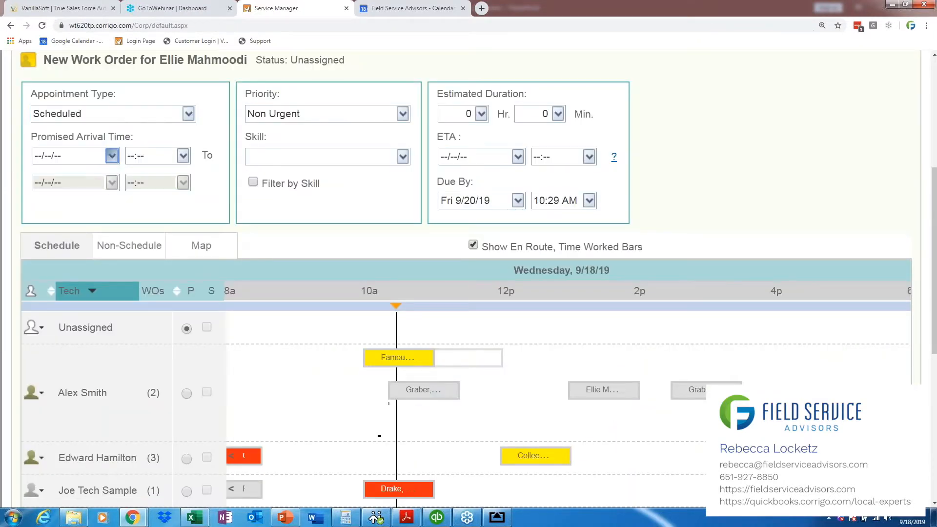
Step: Set the promised arrival date to 09/24/2019, assign the first listed technician as primary, and finish creating the work order
click(112, 156)
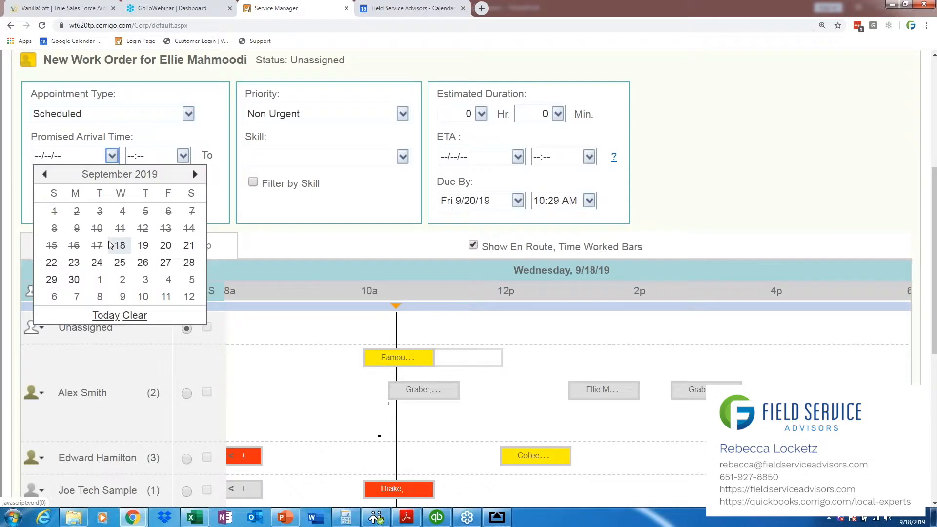
click(96, 264)
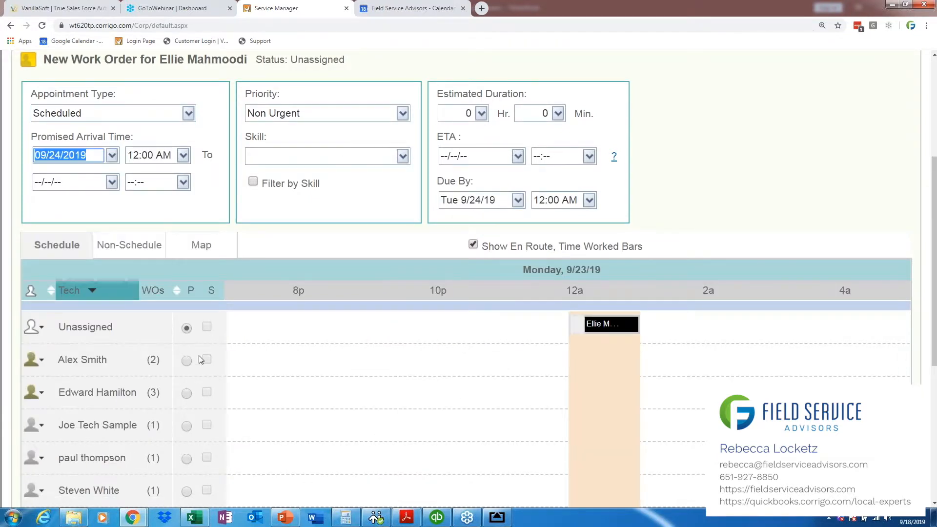
click(187, 361)
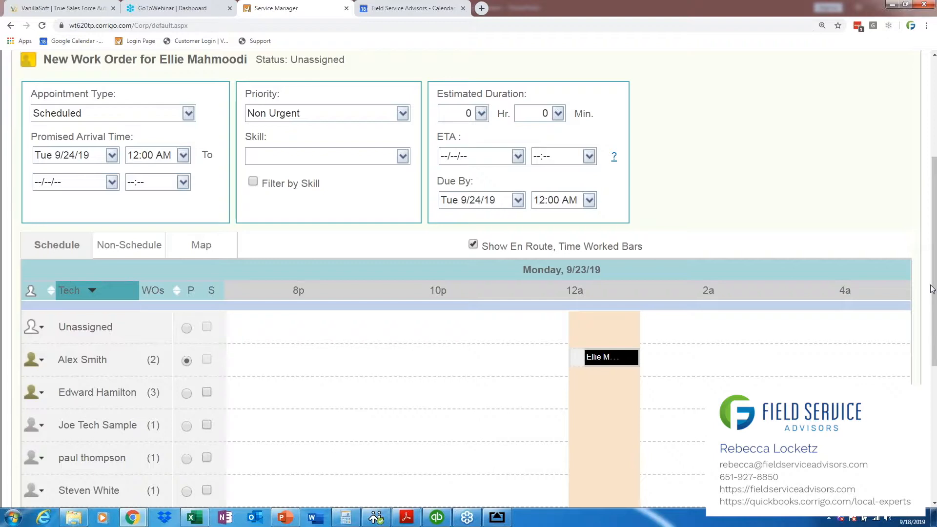
scroll(932, 291, down, 5)
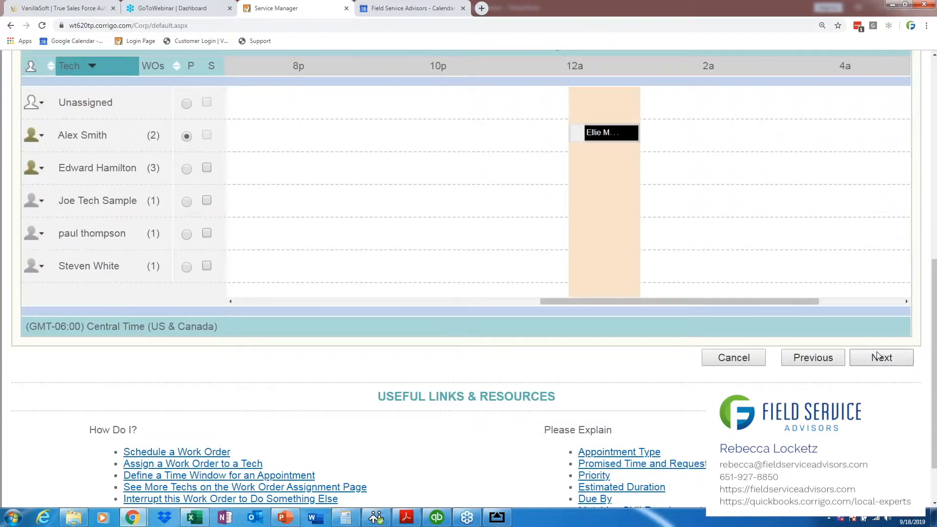
click(879, 357)
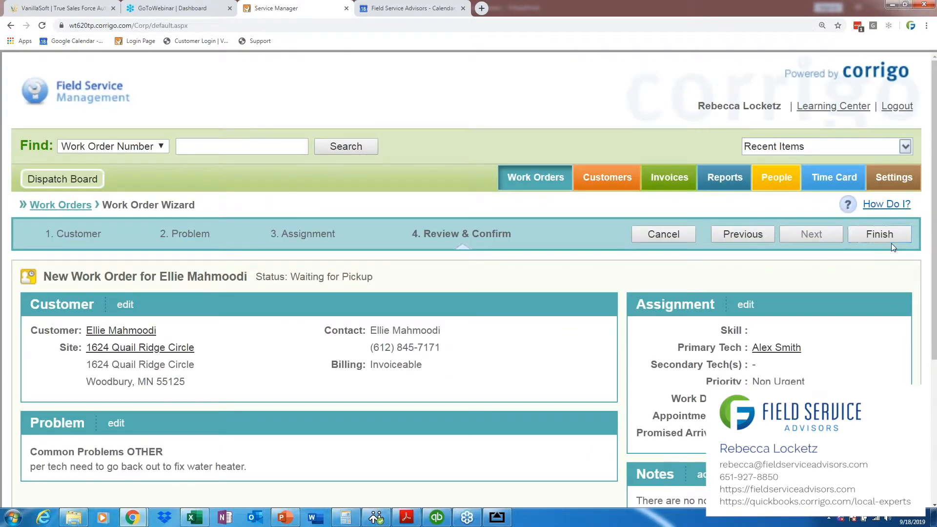
click(891, 233)
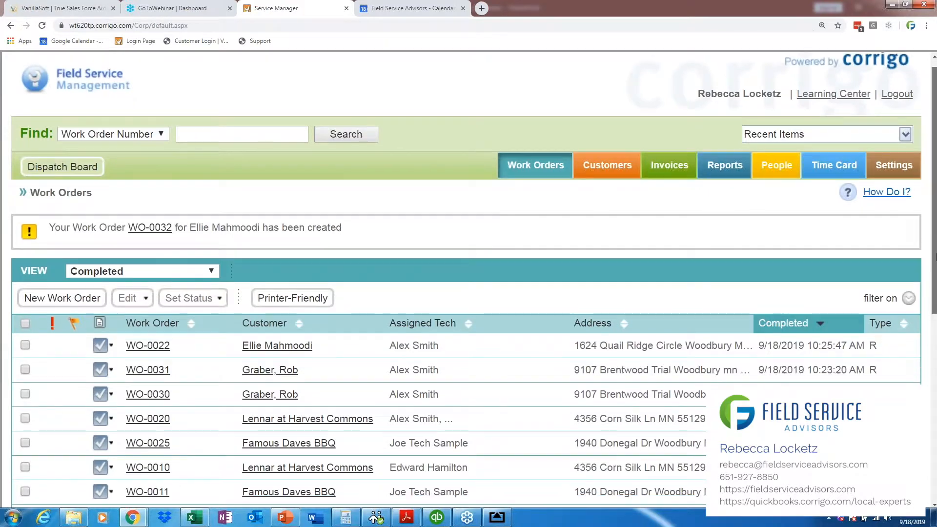
Step: Show the Pending work orders and check the appointment time of the newly created one
drag(936, 257, 936, 250)
click(563, 186)
click(146, 230)
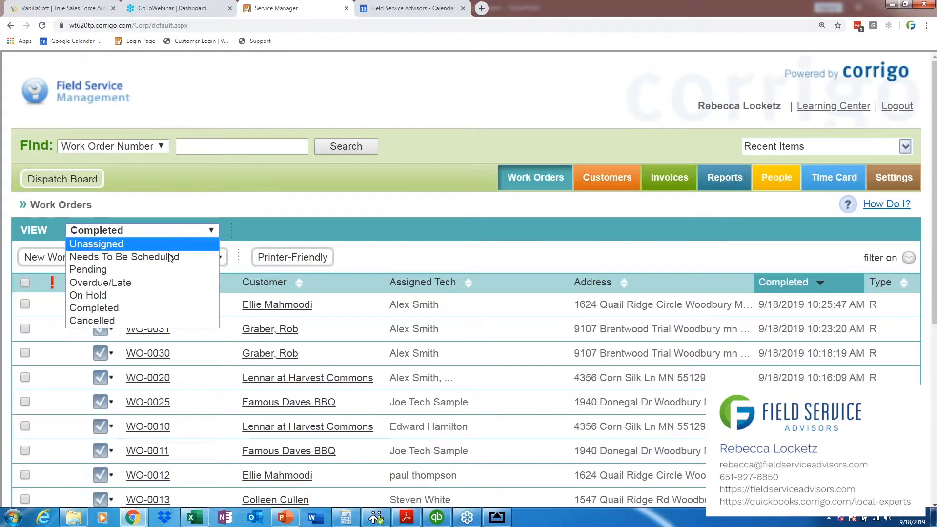
click(169, 267)
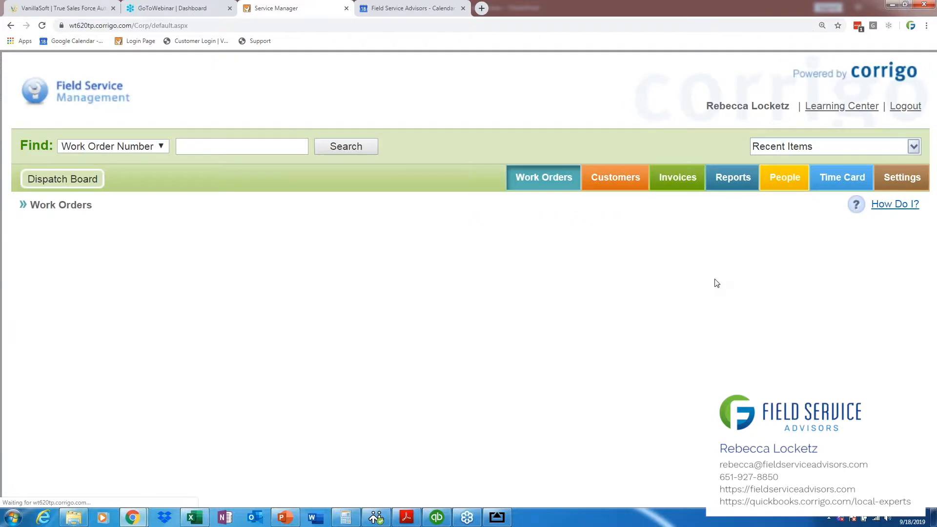
drag(935, 266, 936, 297)
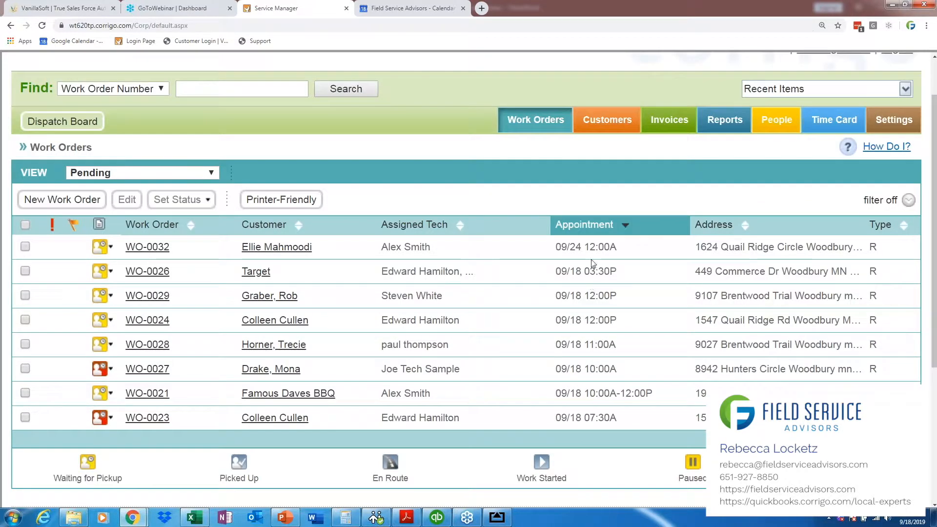
drag(621, 247, 555, 247)
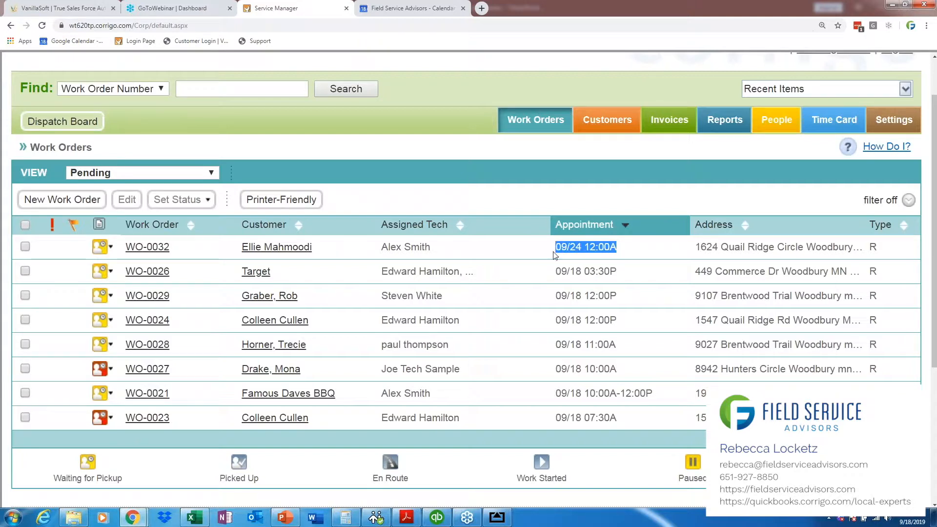
scroll(652, 234, down, 1)
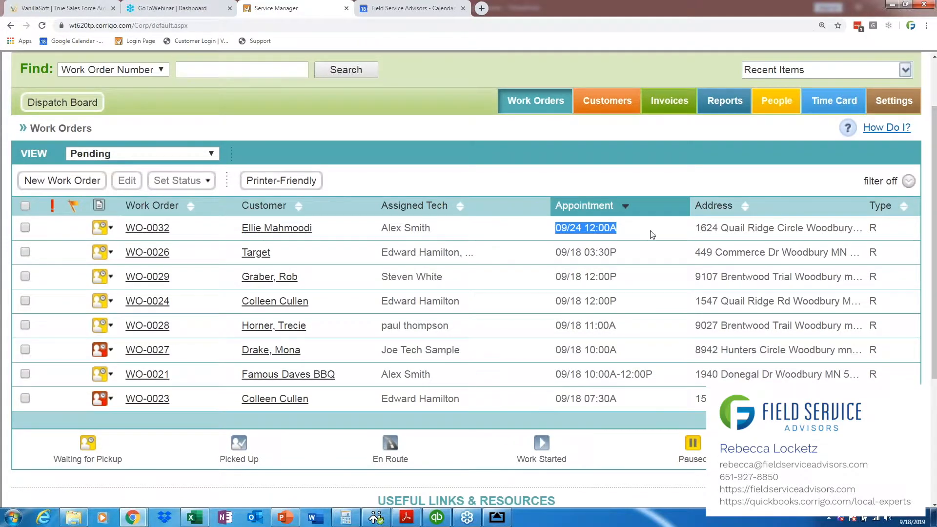
click(588, 228)
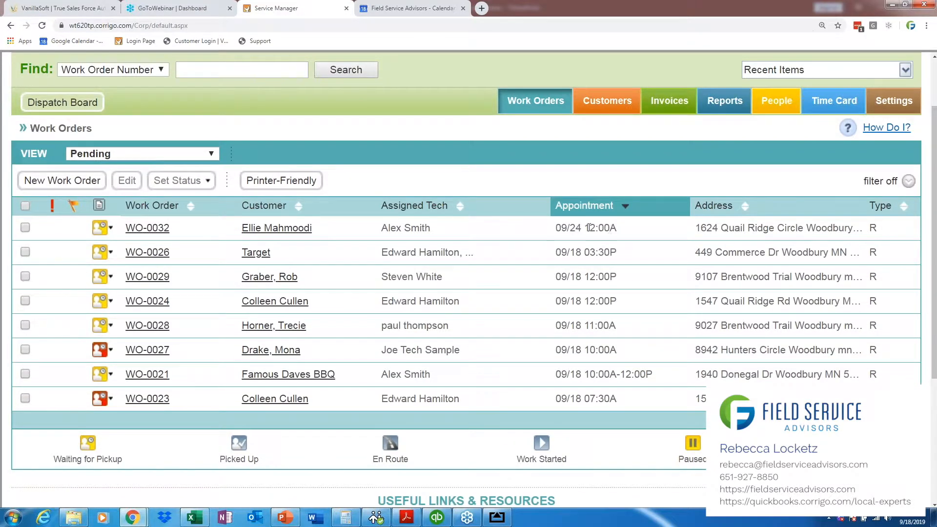
Step: Edit the new work order's assignment to set the promised arrival time to 12:00 PM and save it
click(111, 228)
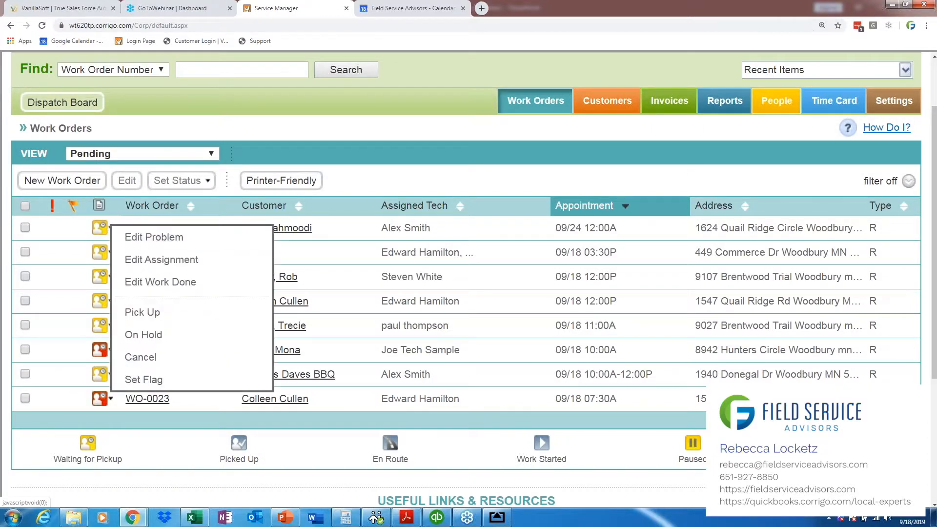
click(136, 260)
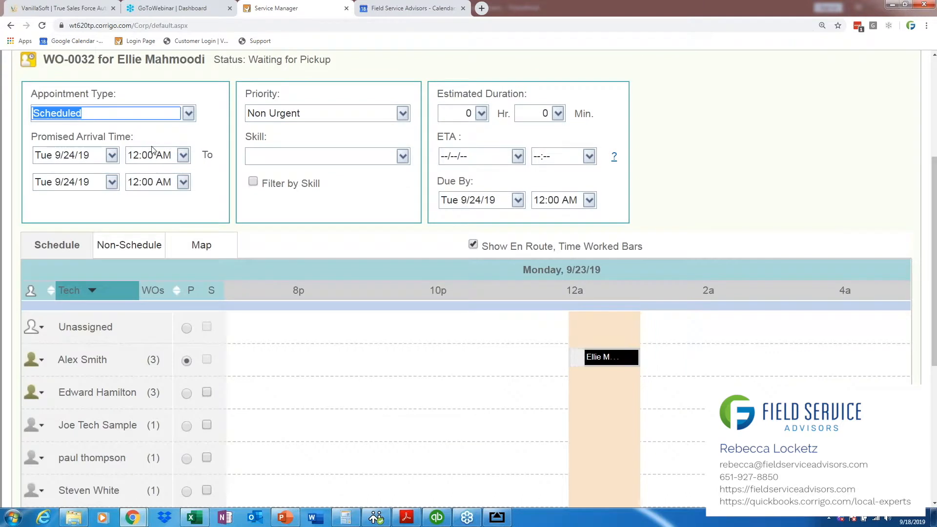
click(183, 155)
drag(188, 203, 186, 253)
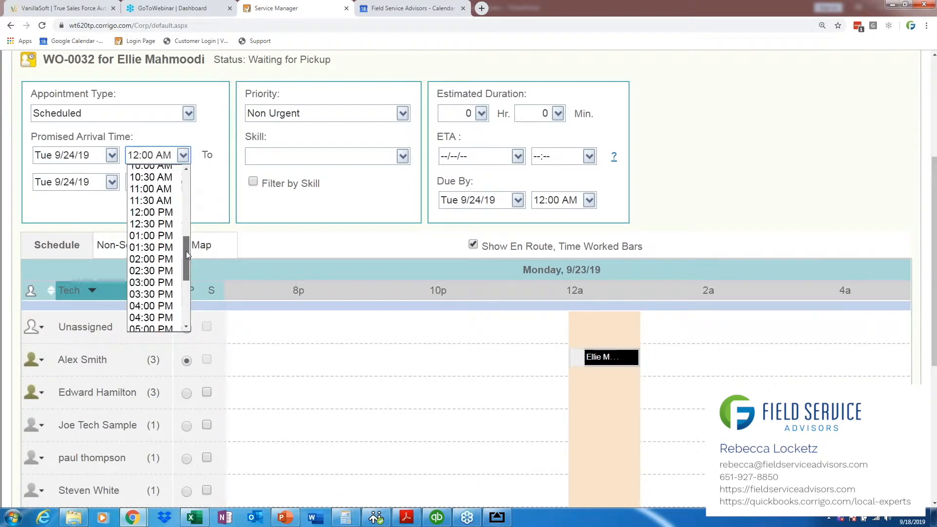
click(152, 212)
drag(934, 315, 934, 221)
click(880, 227)
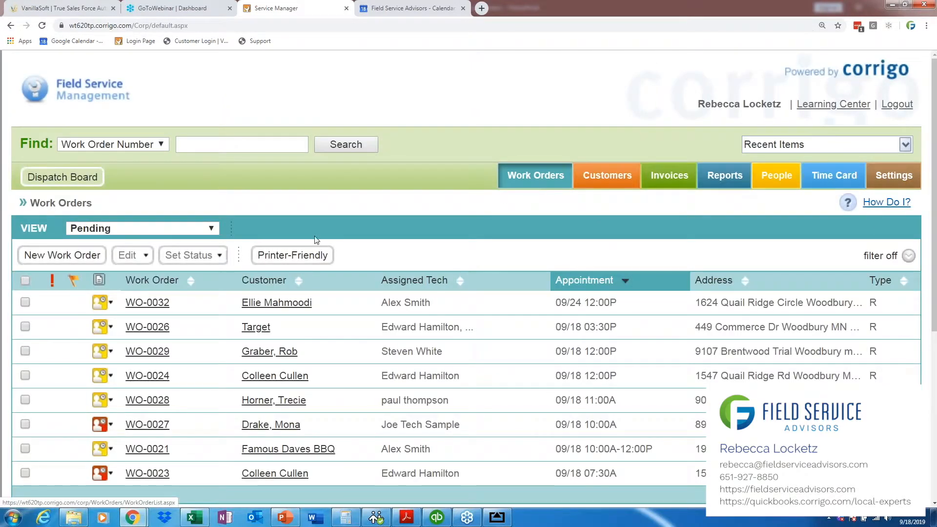
Step: Show the Completed work orders and open the most recently completed one, for the leaking faucet
click(180, 228)
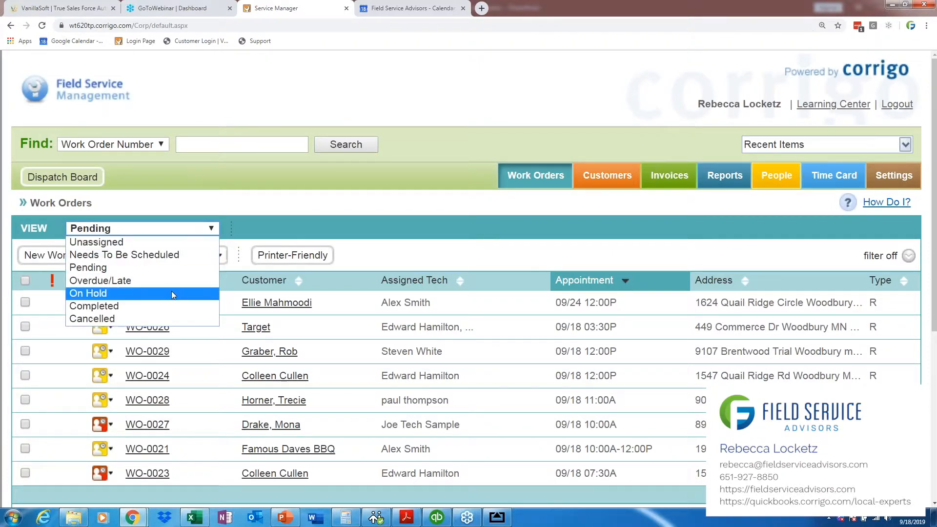
click(176, 306)
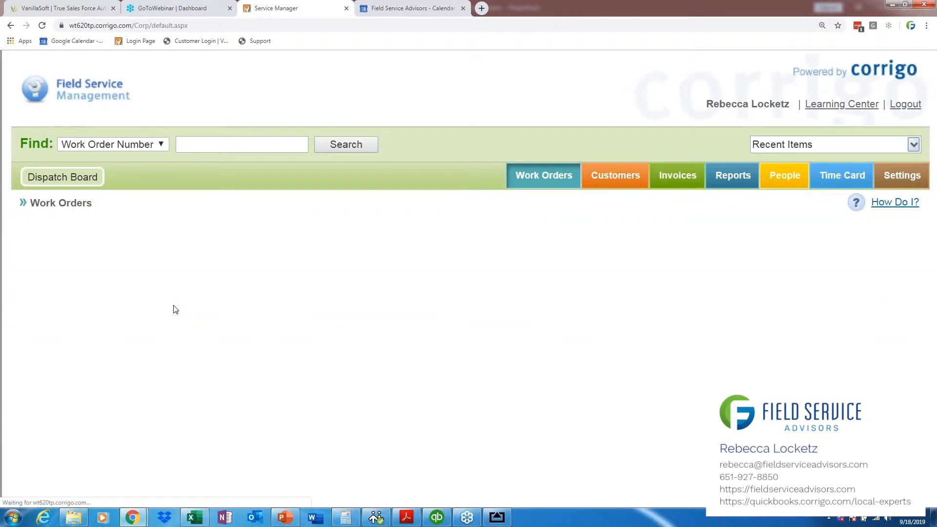
scroll(296, 278, down, 2)
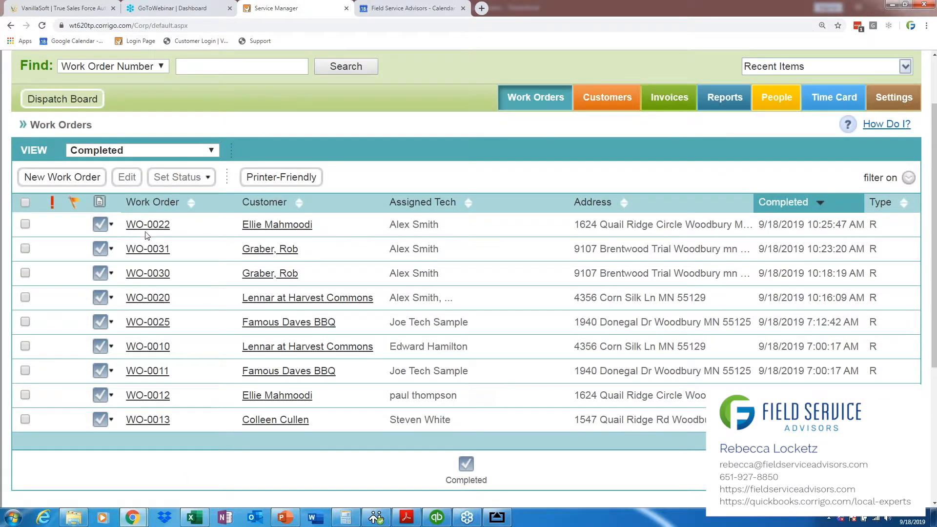
mouse_move(147, 228)
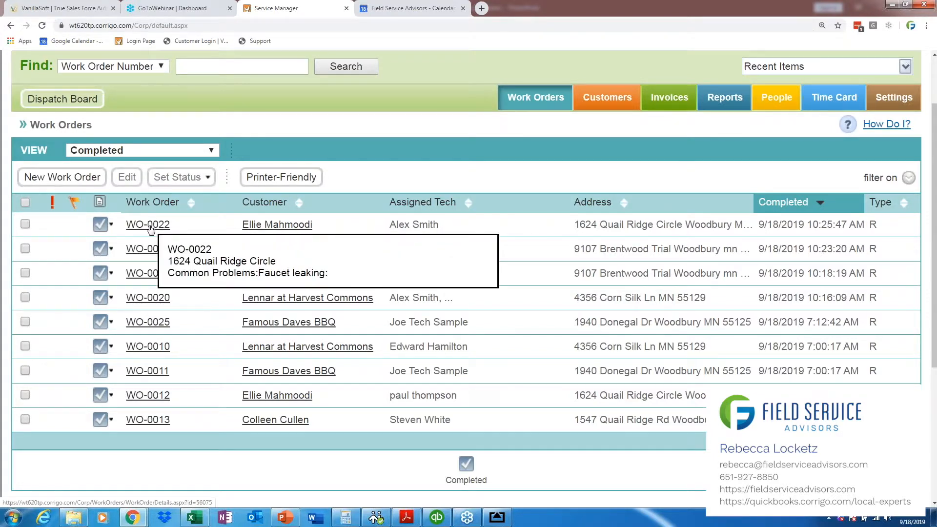
click(149, 226)
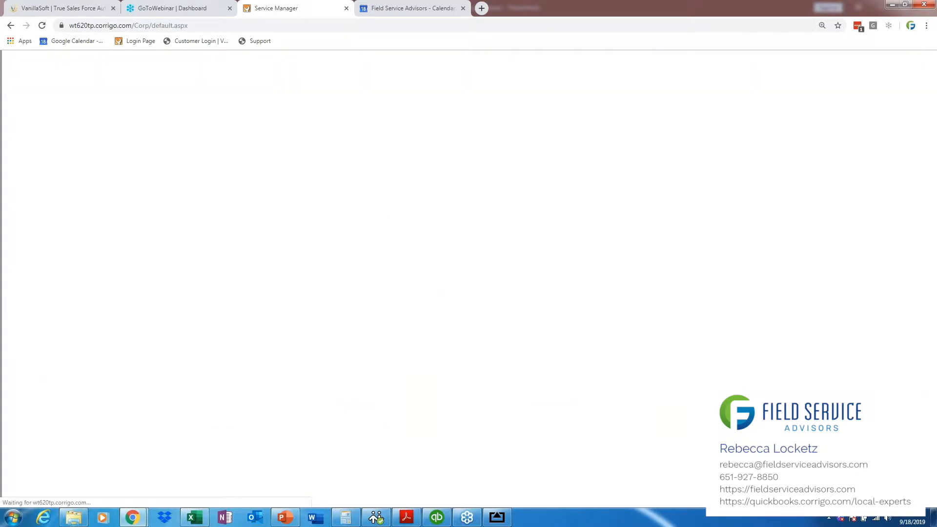
Step: Examine the Times Posted for the primary technician on the completed work order
scroll(935, 353, down, 5)
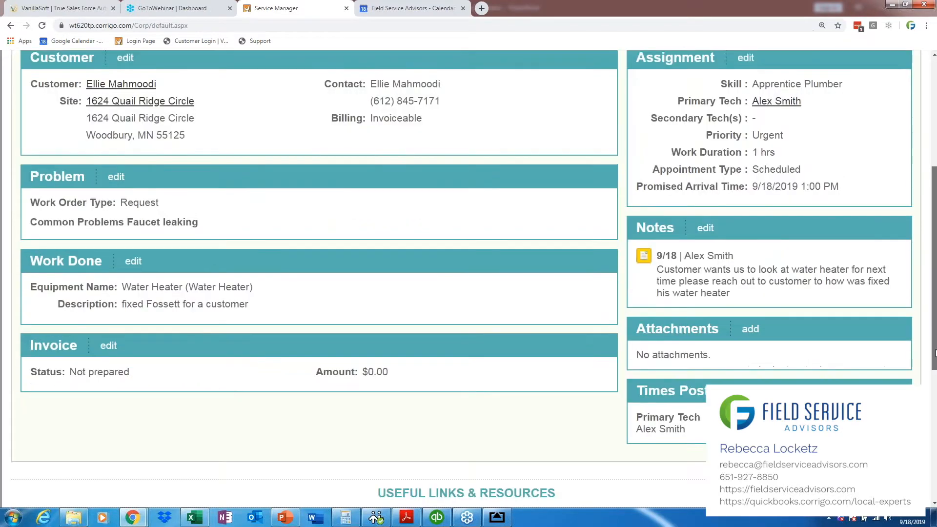
scroll(935, 352, down, 1)
drag(636, 388, 705, 390)
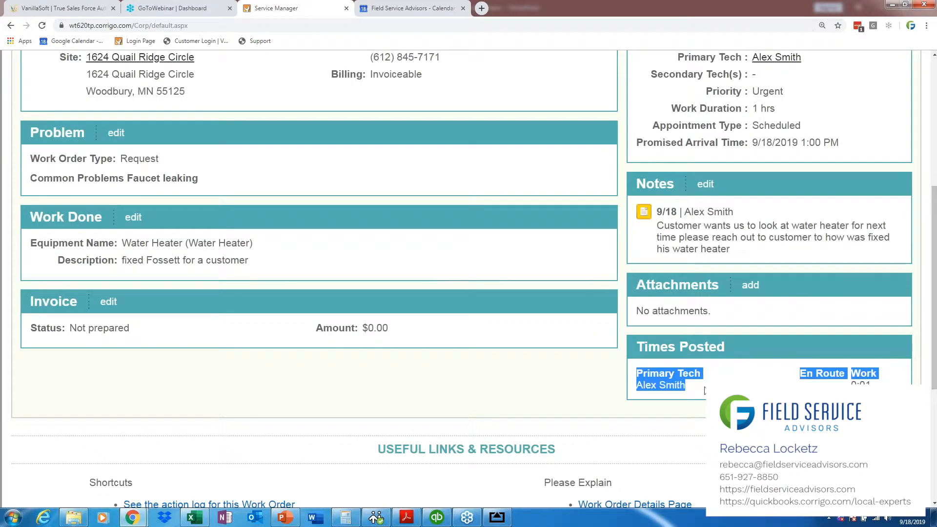
drag(781, 390, 872, 390)
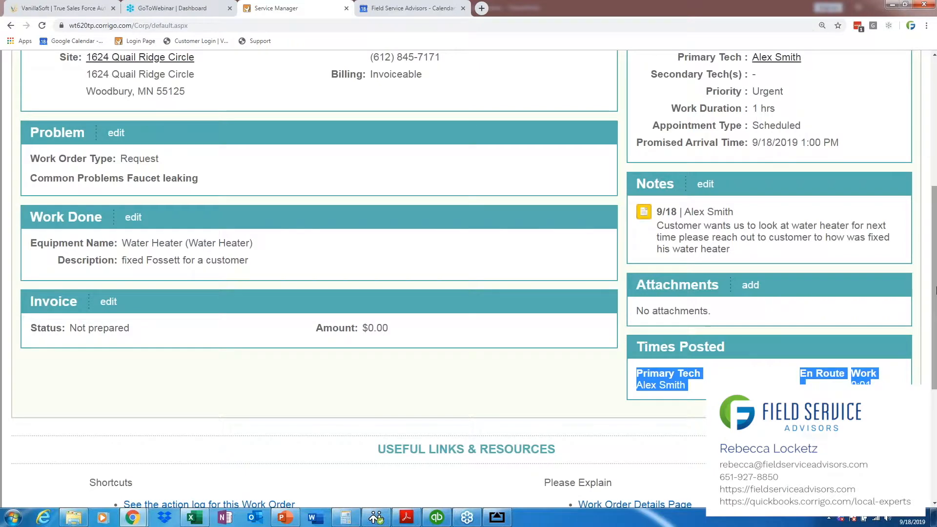
scroll(934, 326, down, 2)
click(884, 306)
drag(935, 326, 934, 345)
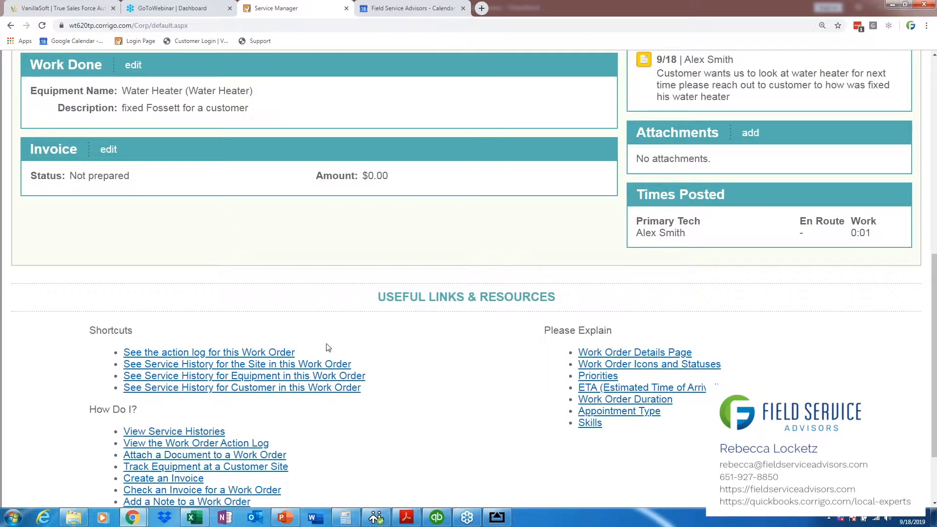
Step: Open the work order's action log and examine when the technician picked up, started and completed the job
click(237, 353)
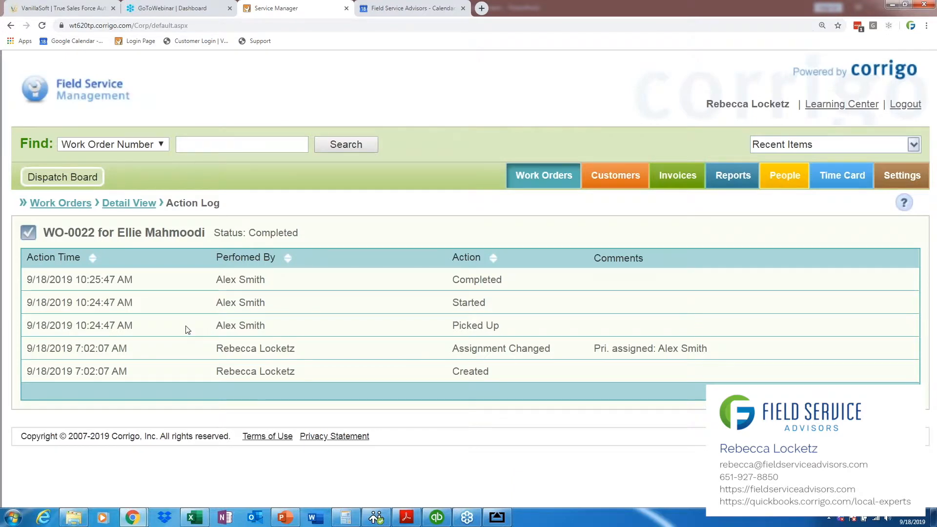
drag(138, 329, 77, 323)
drag(166, 312, 398, 310)
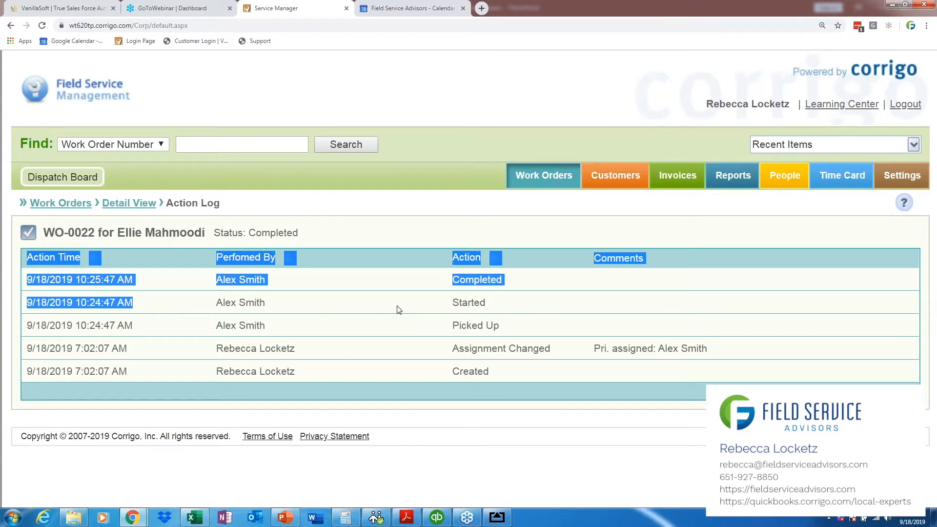
click(398, 310)
drag(157, 281, 28, 279)
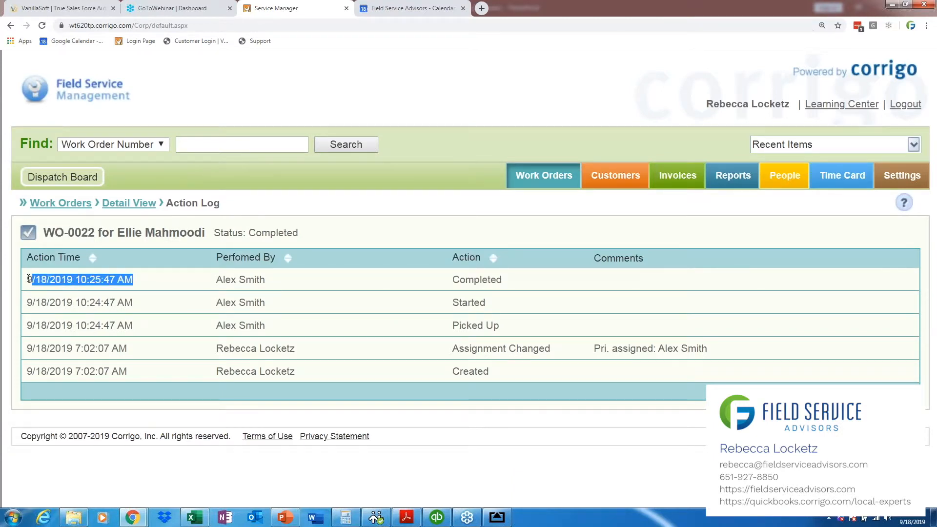
Step: Open the same technician's time card details for Sep. 15 to Sep. 21 and review the work order entries for 9/18
click(834, 181)
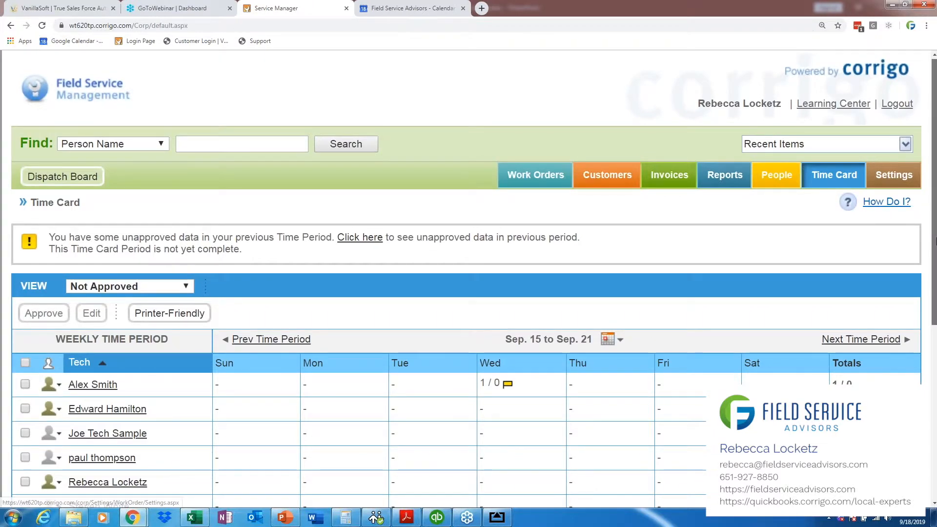
scroll(150, 258, down, 3)
click(93, 248)
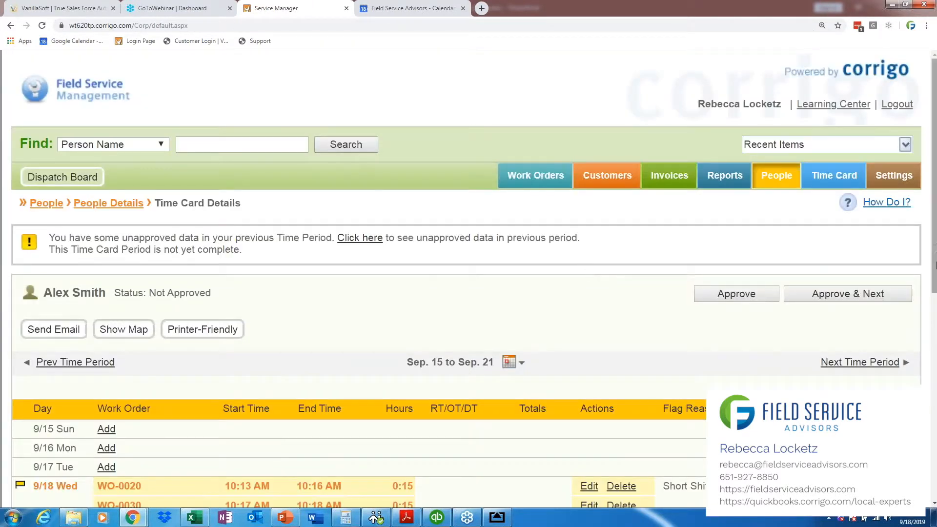
drag(935, 270, 935, 322)
scroll(418, 298, down, 3)
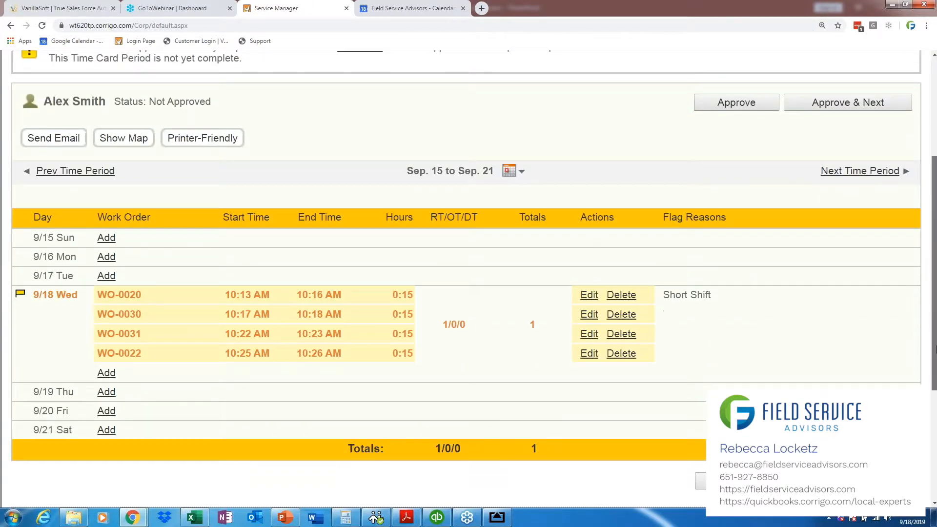
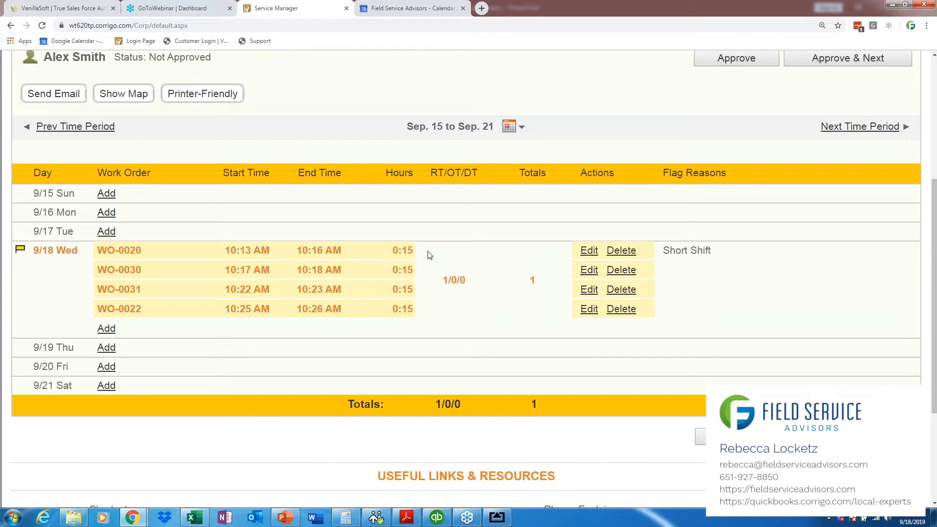
Step: Open the Rounding Rules in the Time Card settings
drag(934, 279, 936, 176)
click(894, 175)
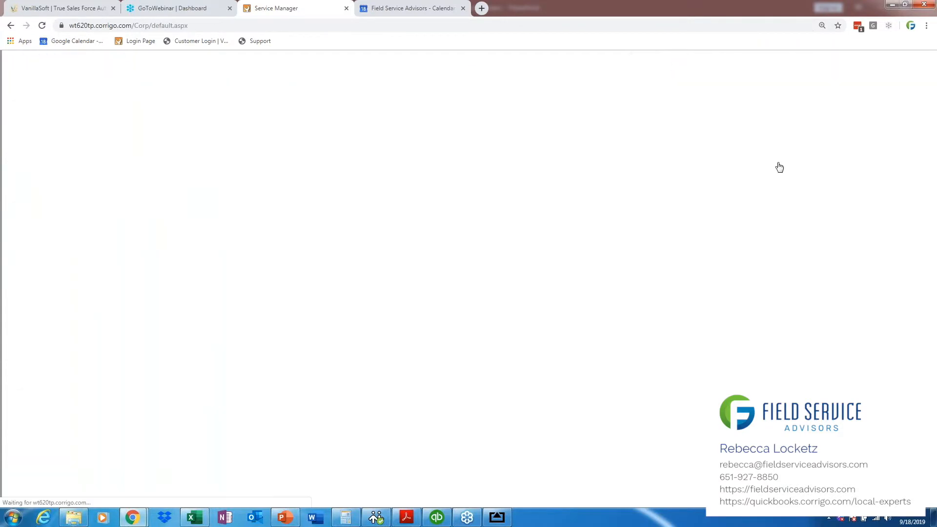
drag(935, 256, 934, 488)
click(65, 362)
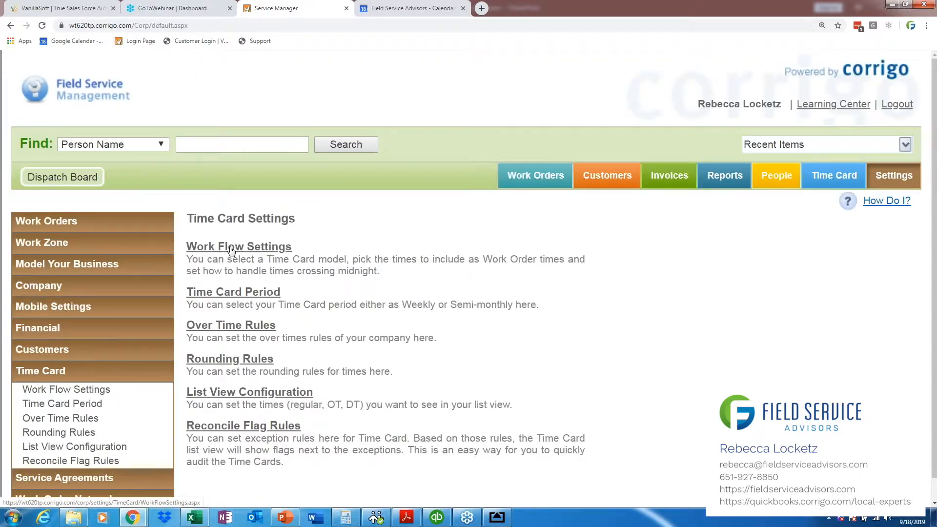
click(227, 360)
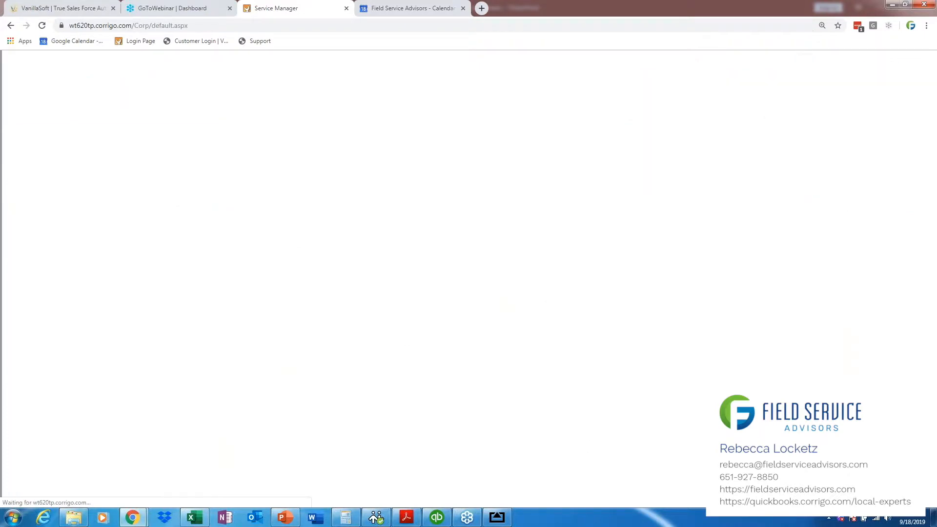
scroll(526, 281, down, 1)
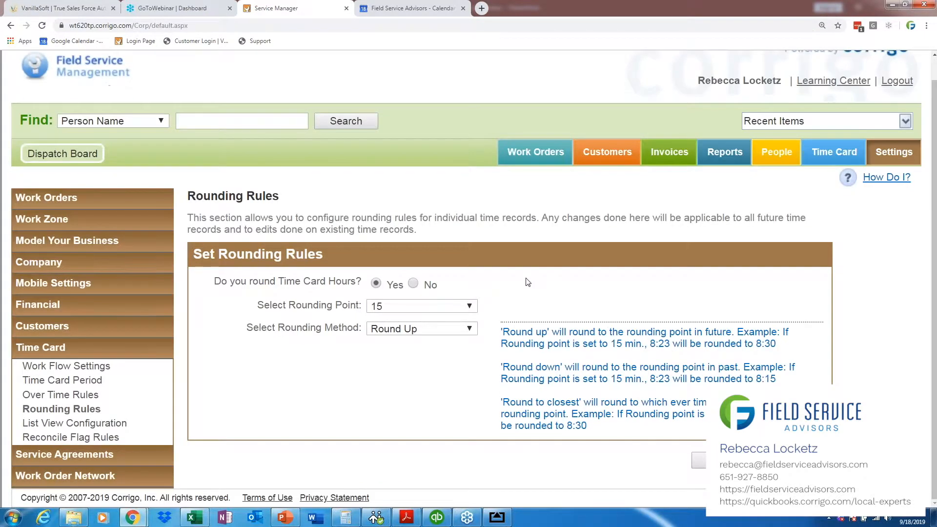
Step: Show the available rounding methods for time card hours and leave the method at Round Up
click(477, 333)
click(477, 333)
click(477, 332)
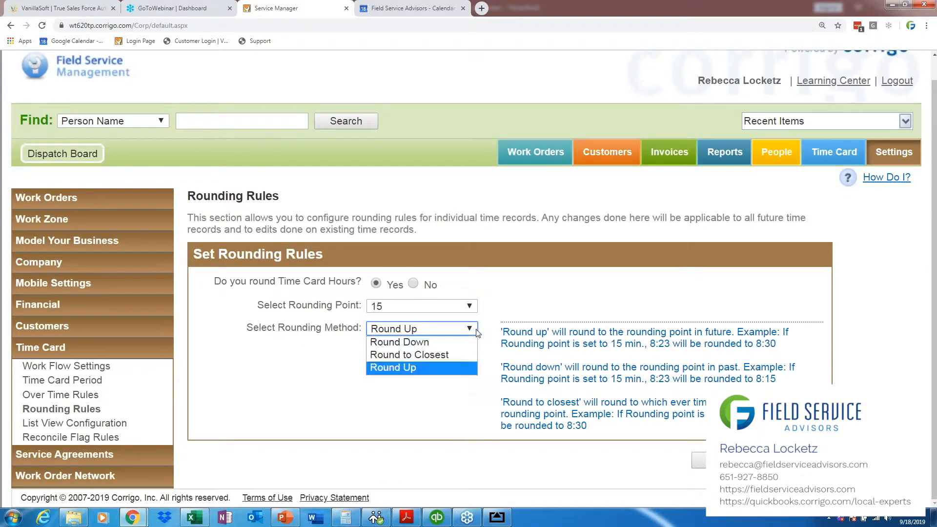
click(477, 333)
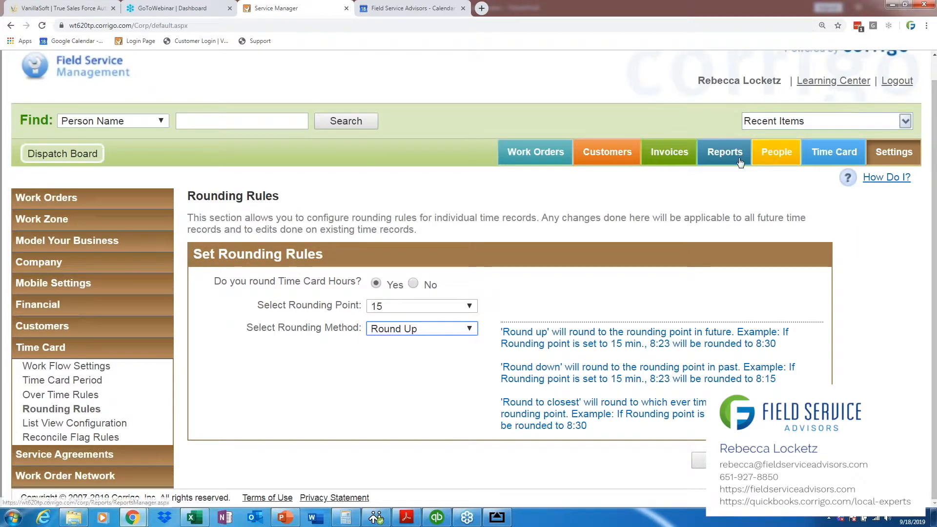
Step: Open the most recently completed work order, for the leaking faucet, and check its invoice status
click(541, 160)
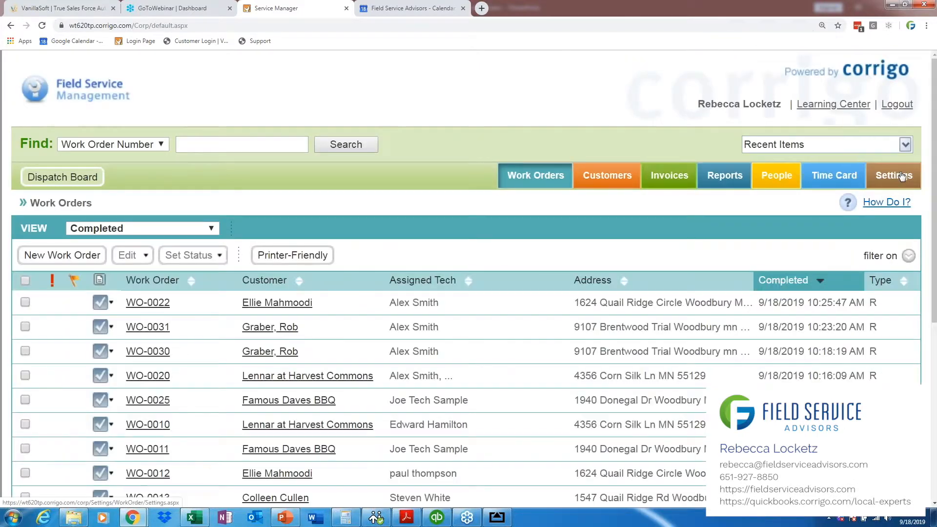
click(154, 306)
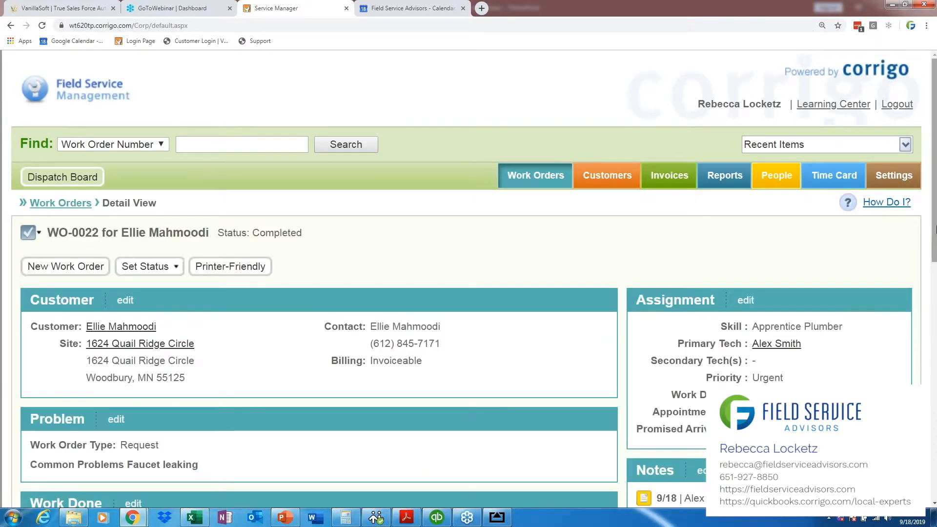
scroll(935, 327, down, 4)
scroll(935, 328, down, 1)
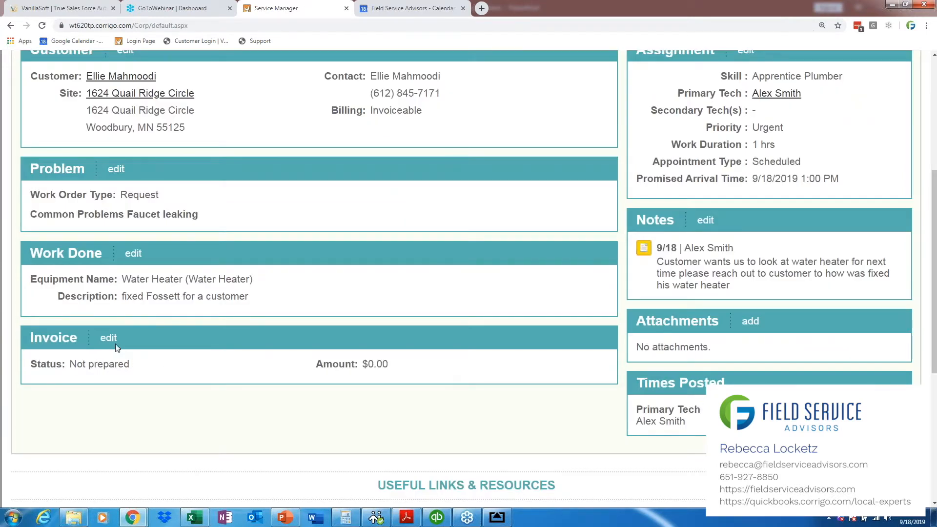
drag(132, 366, 27, 368)
click(70, 373)
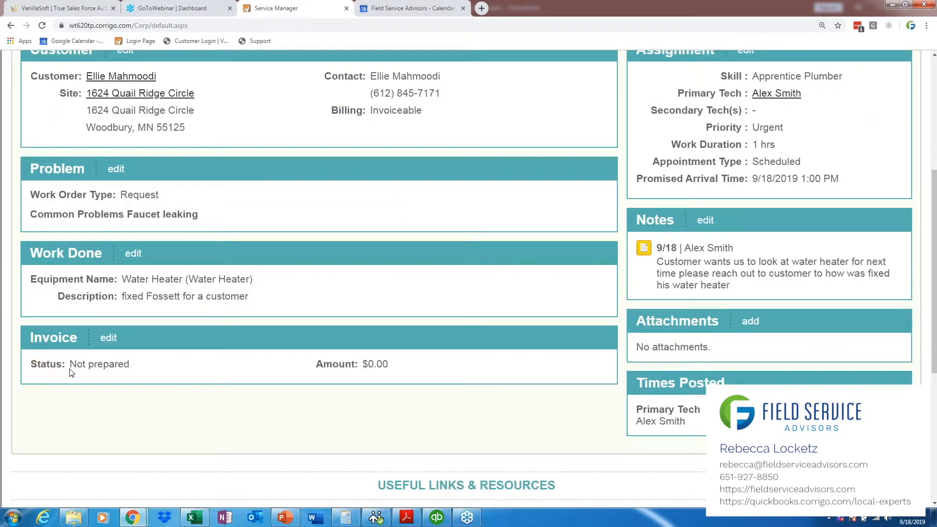
scroll(616, 282, up, 5)
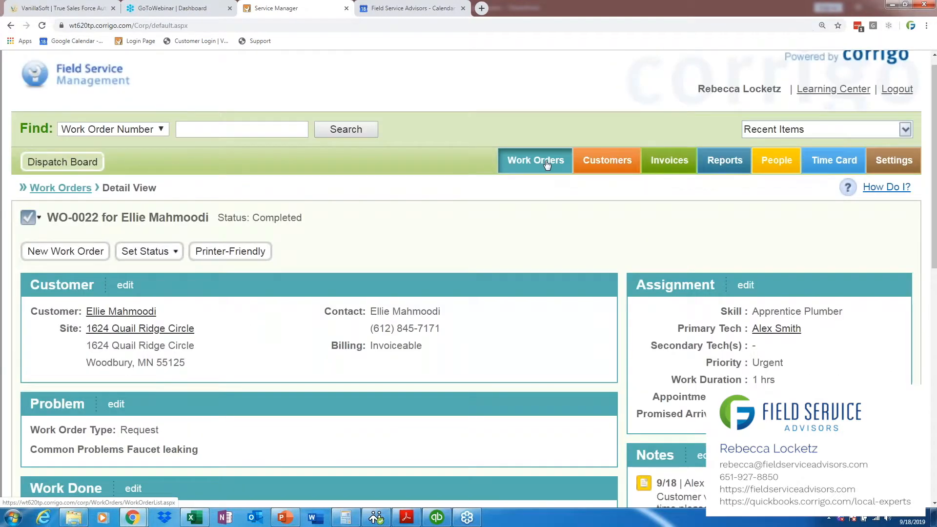
Step: Go back to the Completed work orders, clear all filters and review the unfiltered list
click(546, 165)
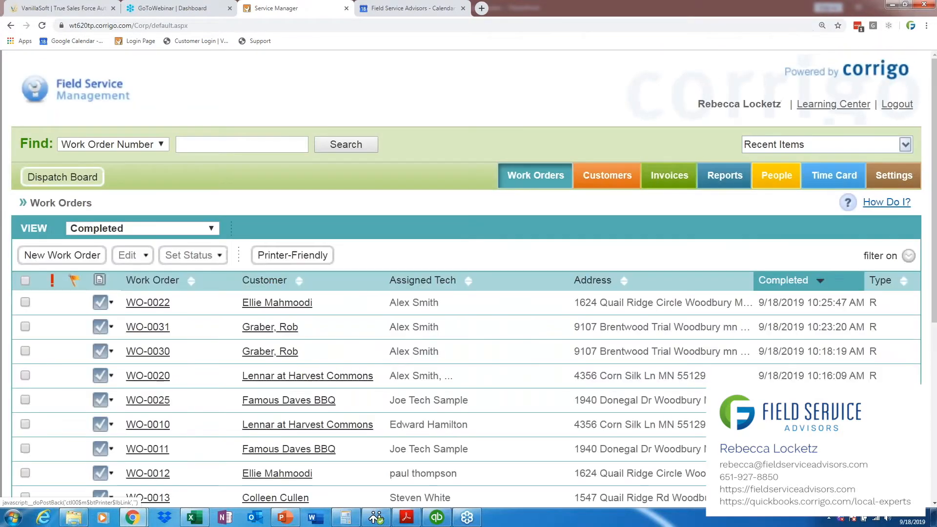
click(884, 256)
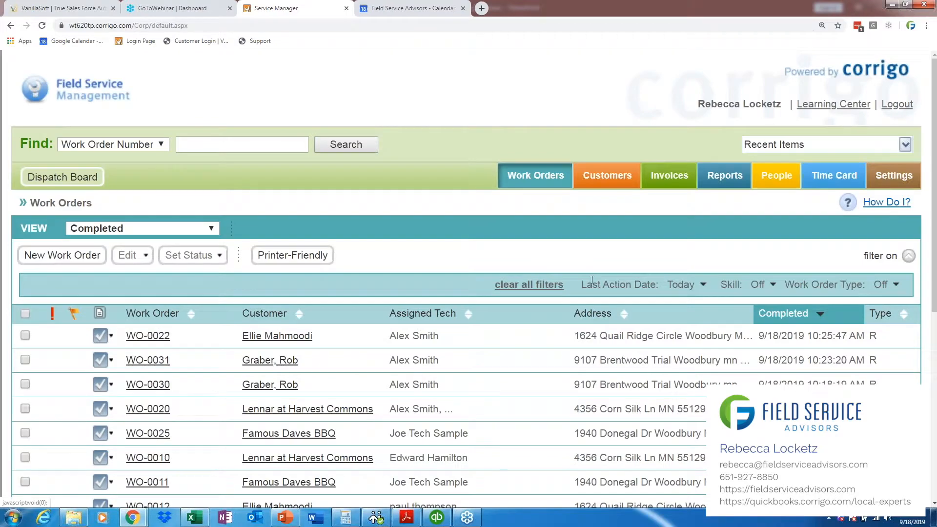
click(529, 285)
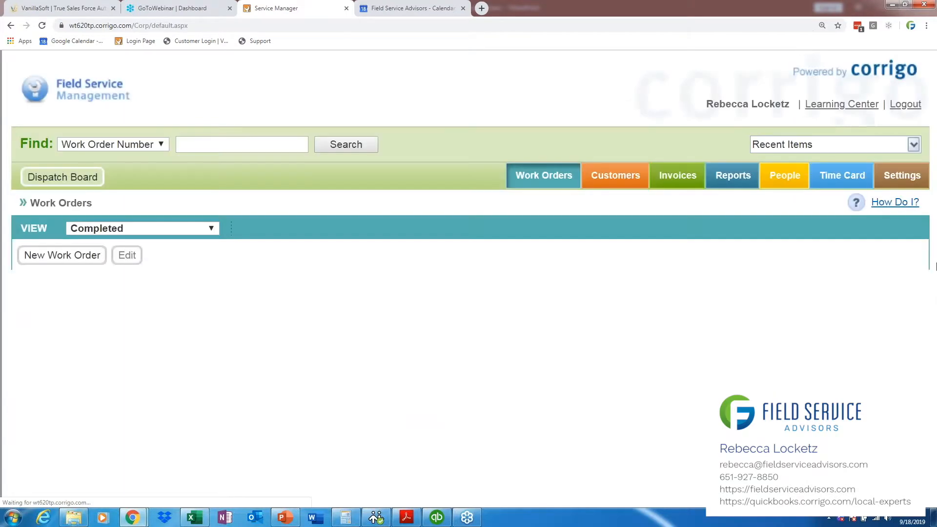
scroll(932, 279, down, 1)
scroll(931, 280, down, 3)
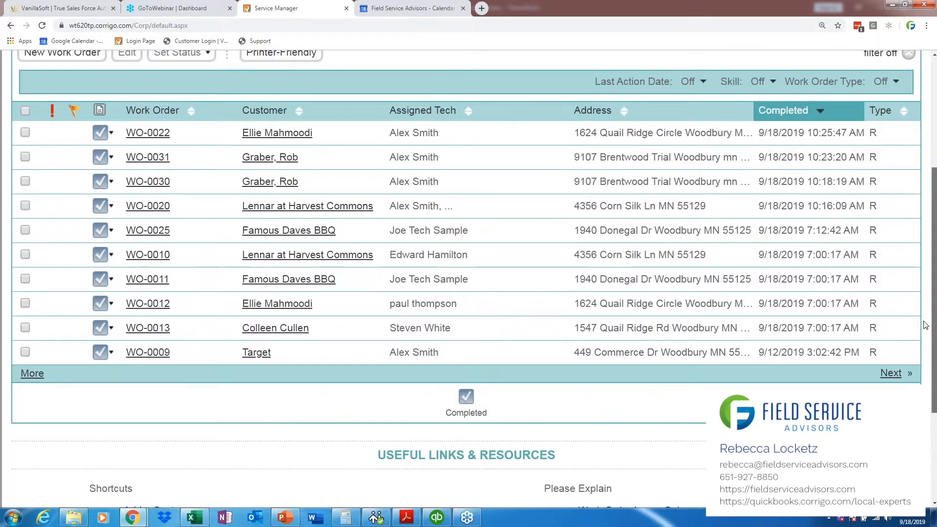
scroll(928, 277, up, 2)
scroll(929, 255, up, 1)
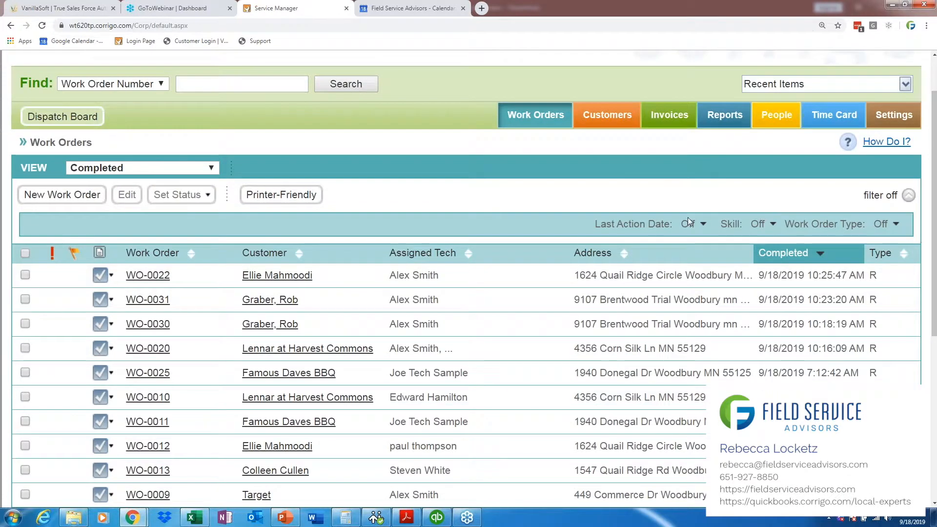
Step: Filter the completed work orders to a Last Action Date of Today
click(696, 227)
click(717, 234)
drag(934, 278, 934, 350)
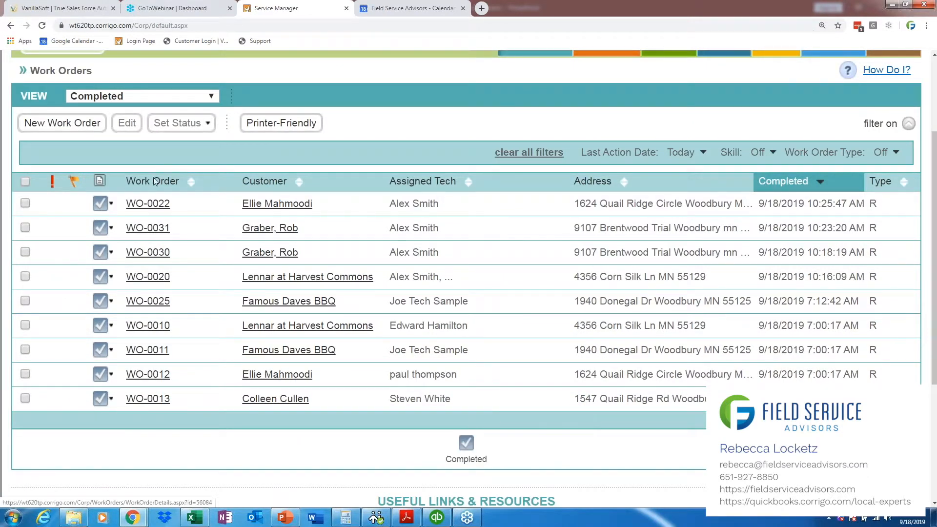
Step: Reopen the leaking faucet work order and examine its problem and Work Done description
mouse_move(150, 207)
click(151, 208)
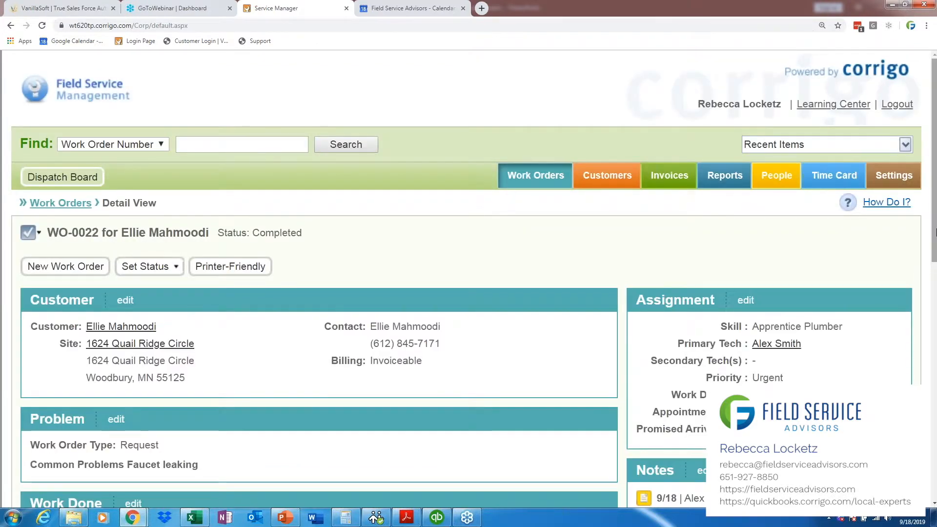
scroll(935, 232, down, 5)
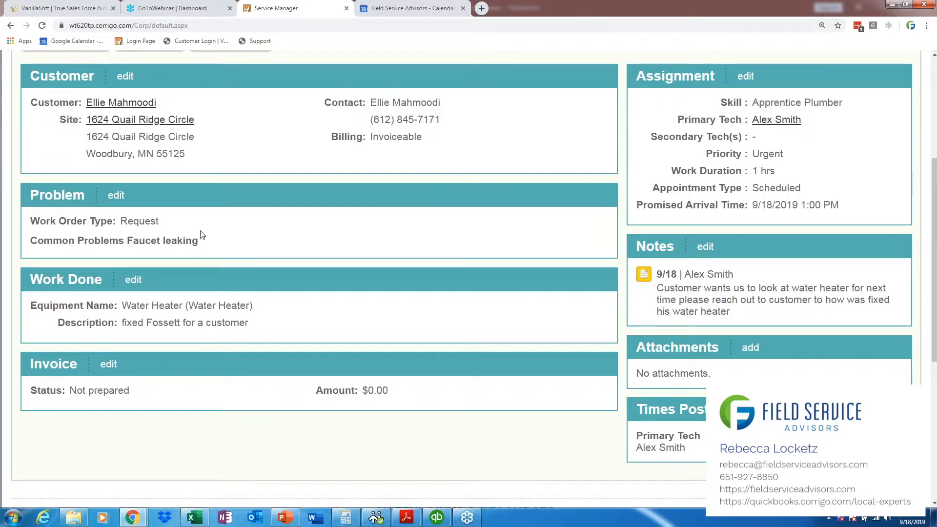
drag(936, 334, 936, 264)
scroll(933, 316, down, 2)
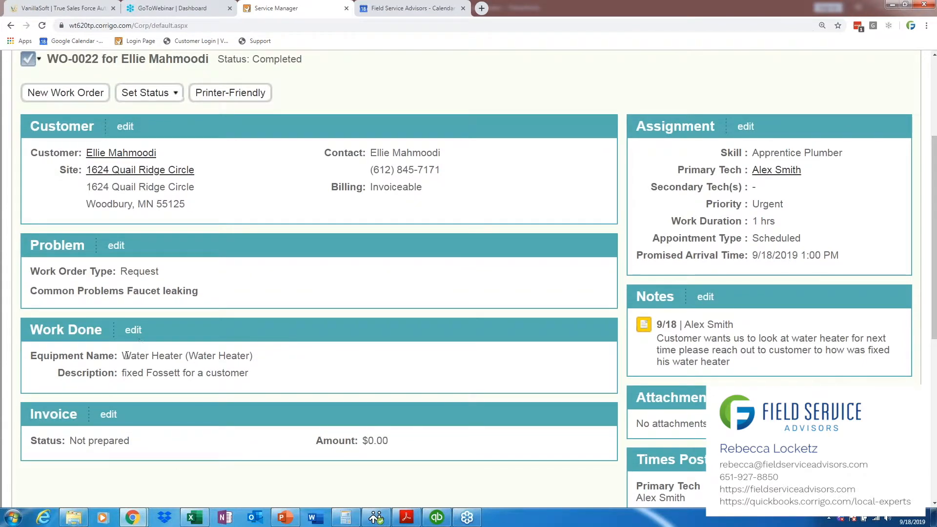
drag(273, 383, 122, 373)
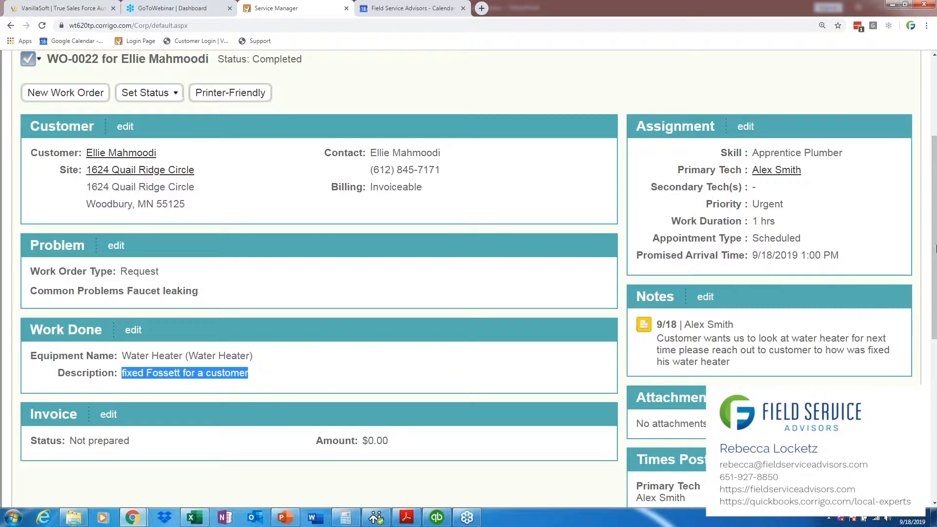
Step: Examine the work time posted for the primary technician on this work order
scroll(933, 317, down, 3)
drag(886, 371, 851, 367)
click(850, 369)
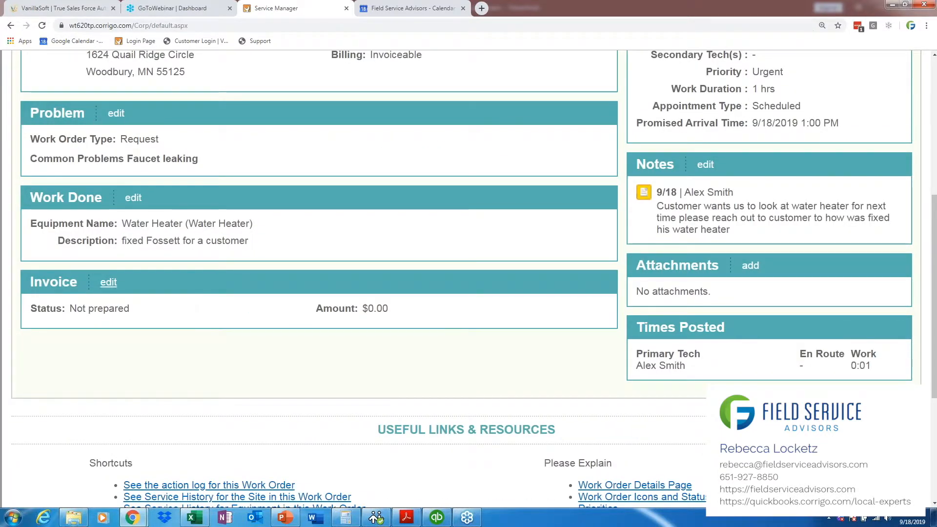
Step: Open the work order's invoice for editing and add the 01 Plans and Permits item to its charges
click(109, 282)
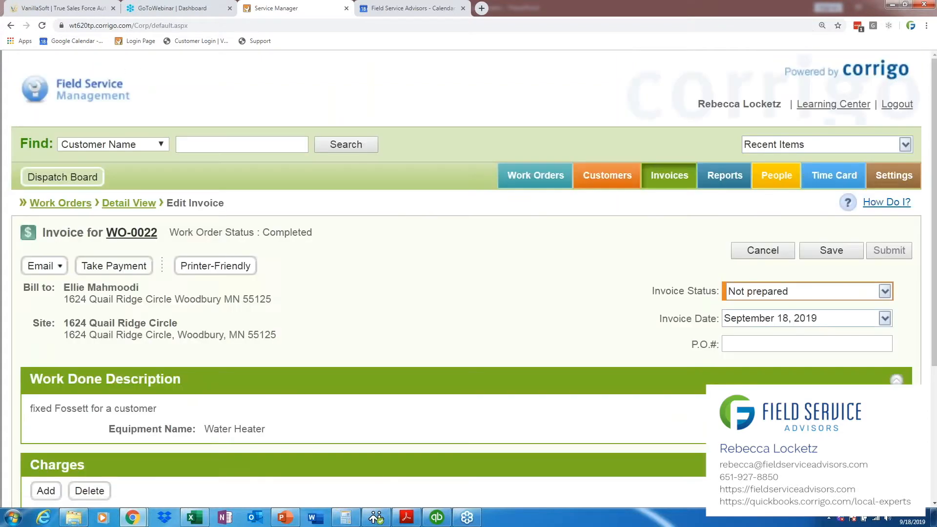
scroll(935, 383, down, 1)
scroll(934, 383, down, 1)
click(49, 364)
click(163, 242)
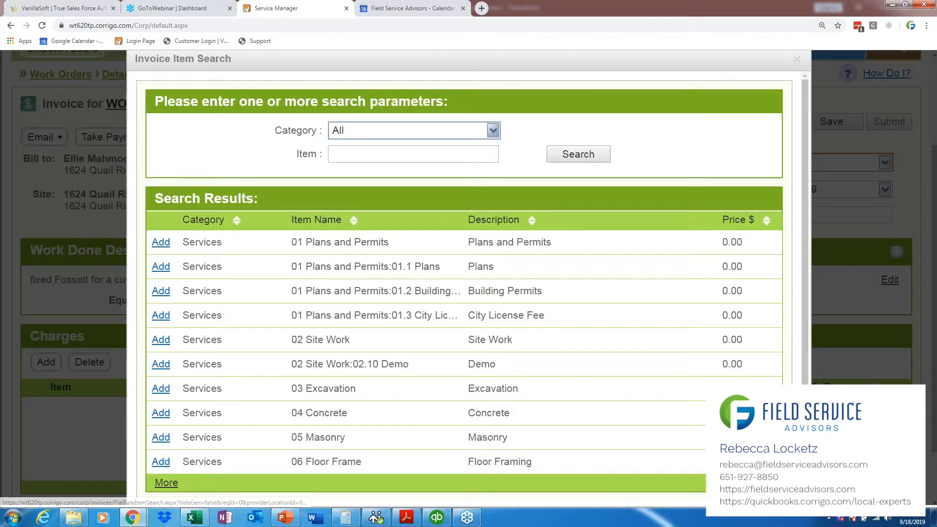
Step: Search all invoice item categories for "labor" and close the item search
click(362, 155)
text(labor)
key(Return)
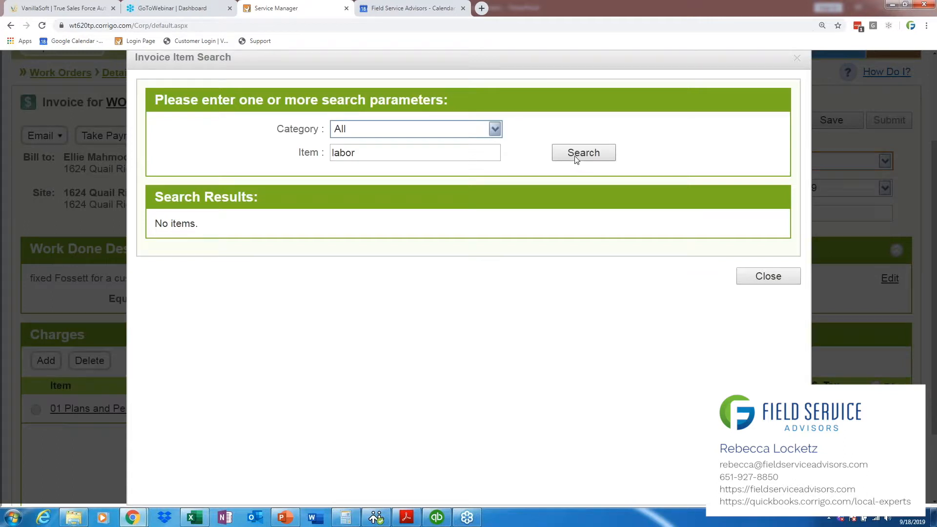
click(751, 279)
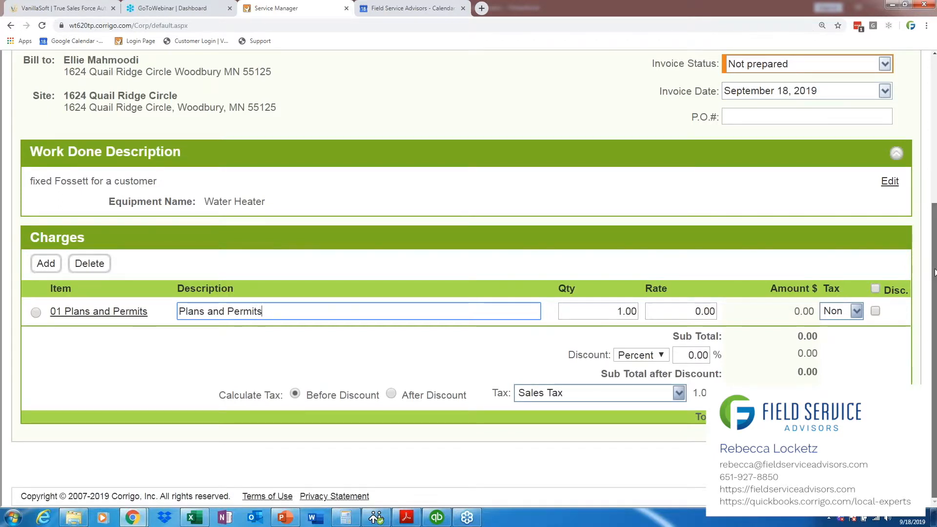
Step: Delete the 01 Plans and Permits charge from the invoice
scroll(934, 273, up, 2)
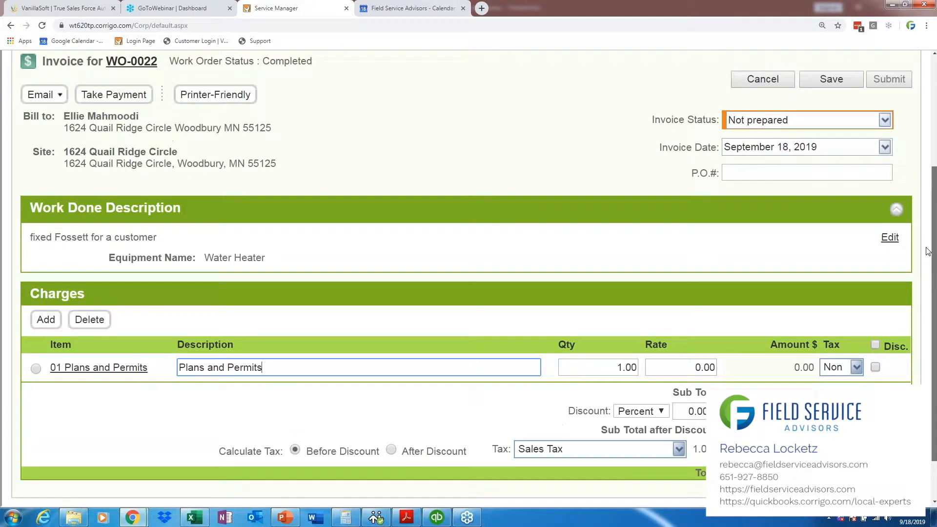
drag(148, 368, 51, 367)
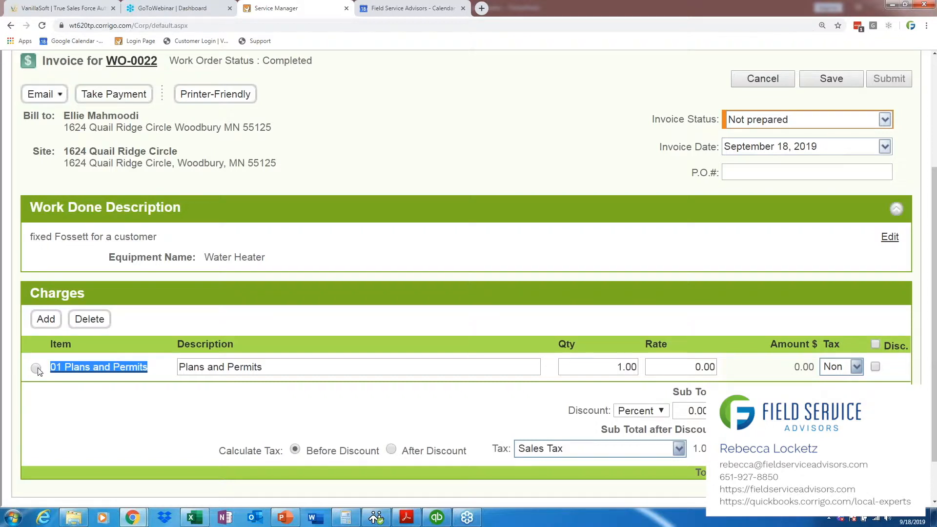
click(36, 369)
click(89, 320)
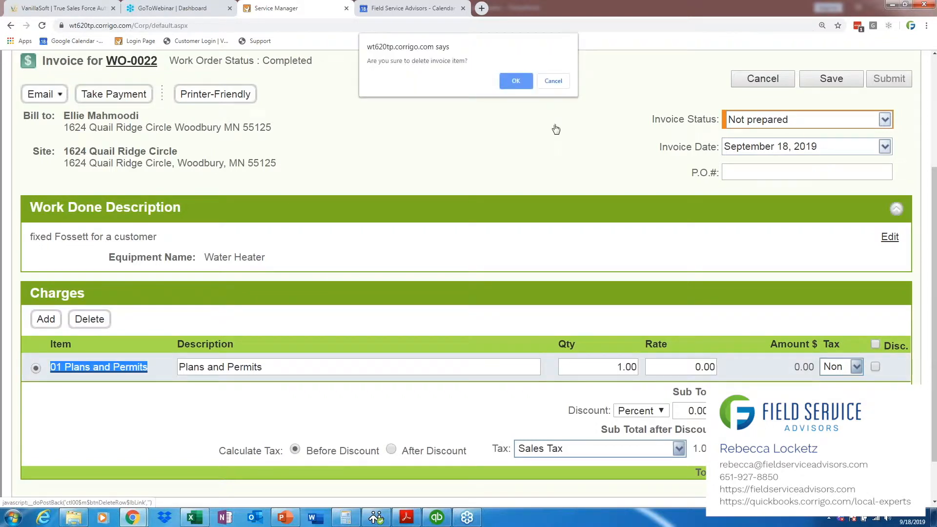
click(516, 81)
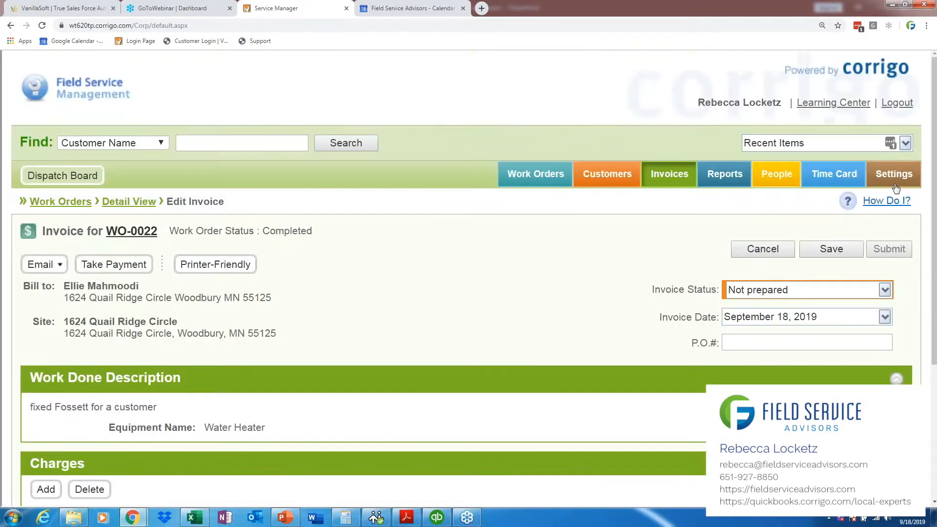
Step: Open the Price List page in the Financial settings to view the price list categories
click(517, 82)
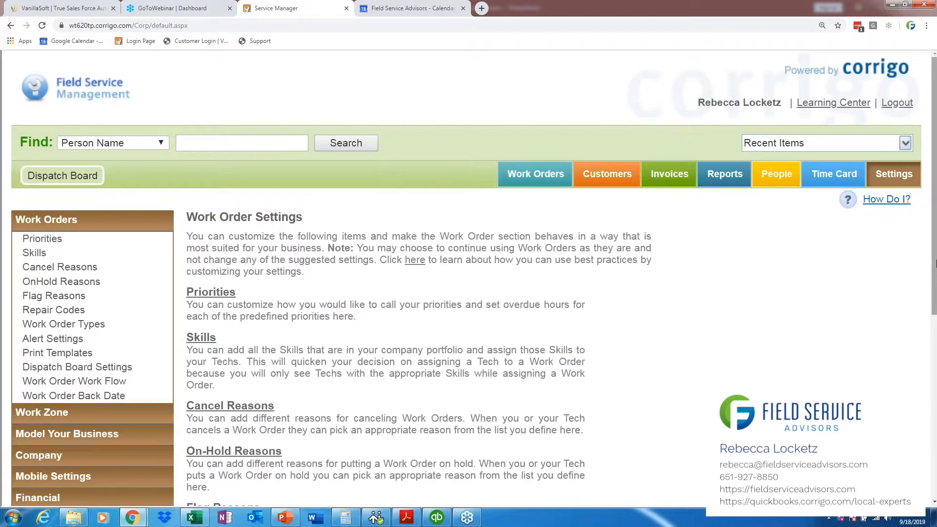
scroll(86, 360, down, 3)
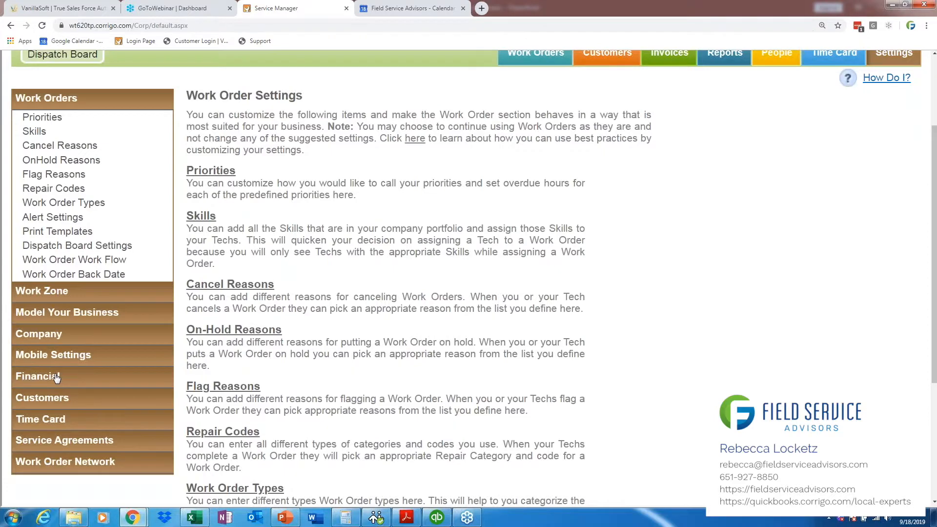
click(56, 377)
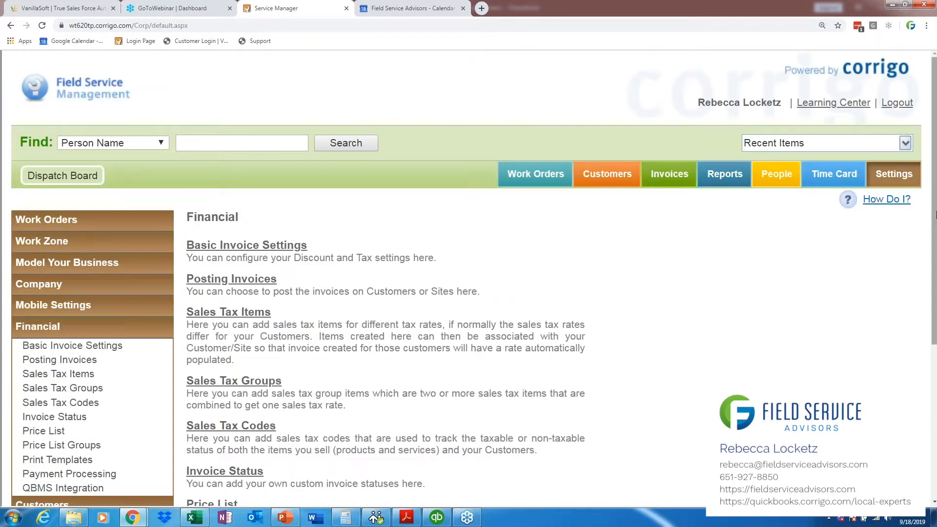
scroll(204, 274, down, 3)
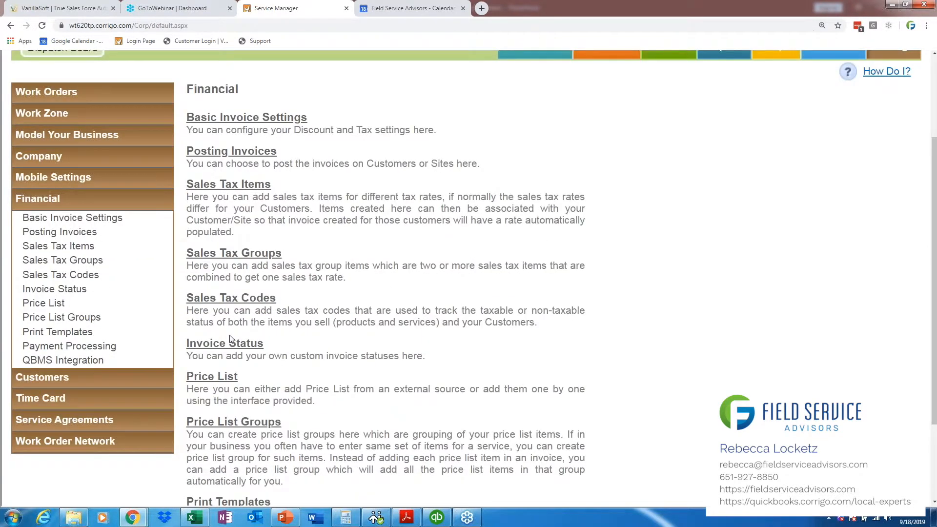
click(204, 379)
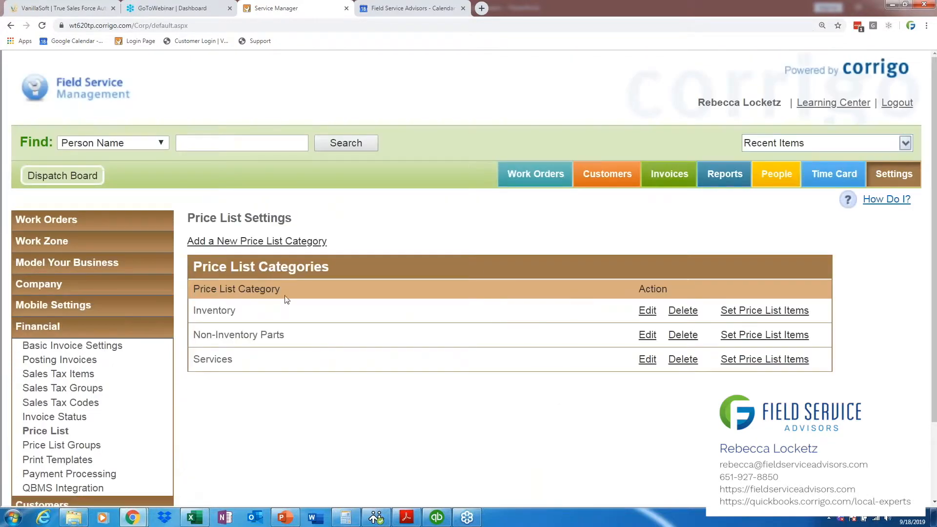
Step: Add a Labor item to the Services price list category with description Labor, price 70.00 and the Non tax code
click(776, 360)
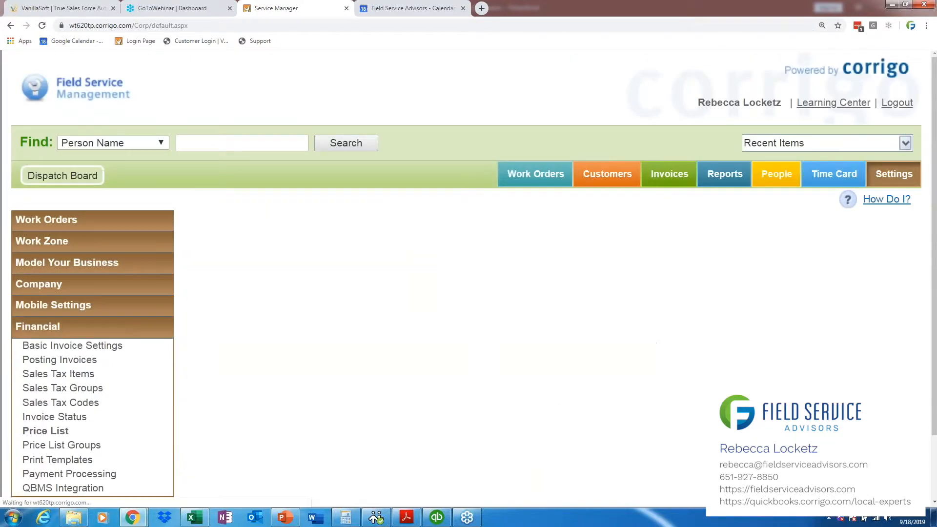
click(246, 243)
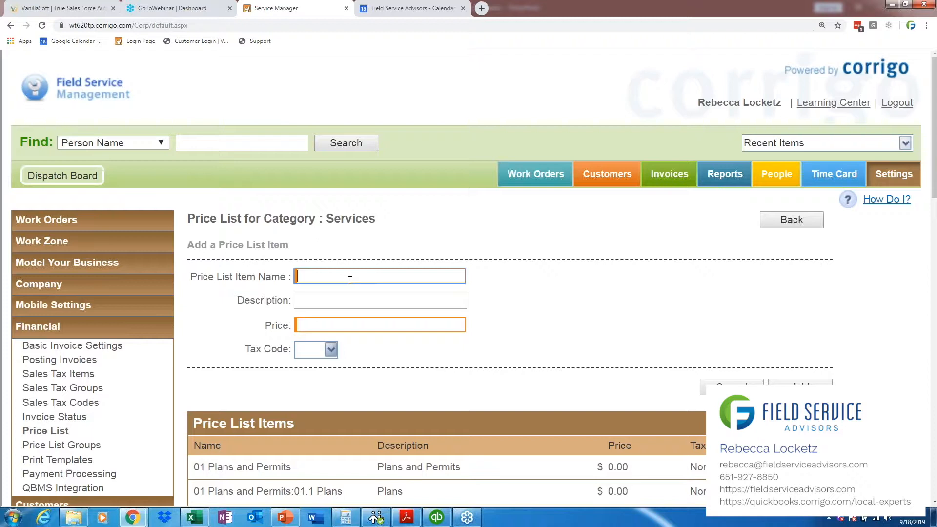
text(bor)
key(Tab)
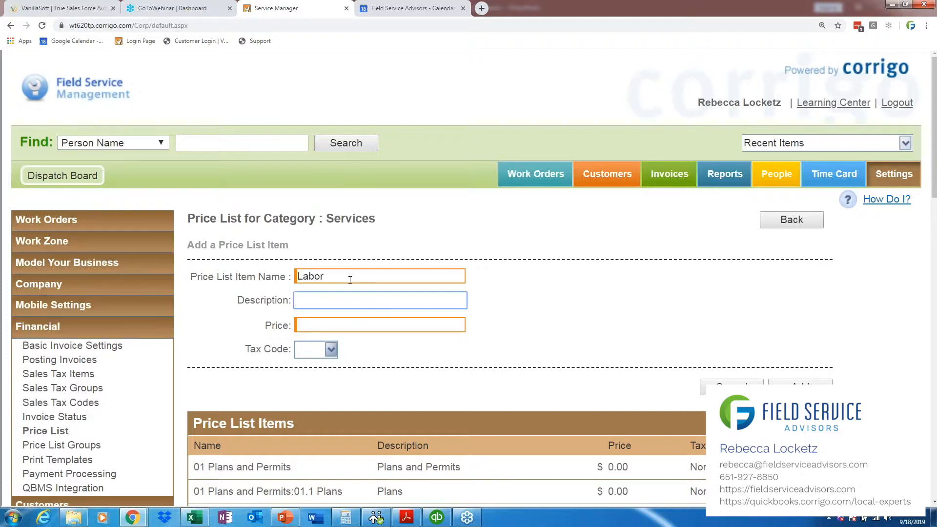
text(Labor)
key(Tab)
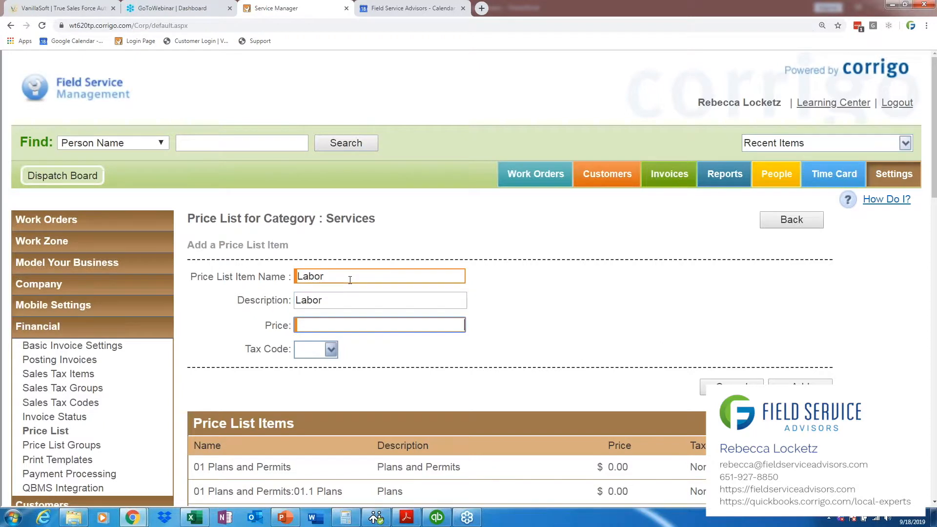
text(70.00)
click(331, 349)
key(Down)
key(Return)
click(800, 386)
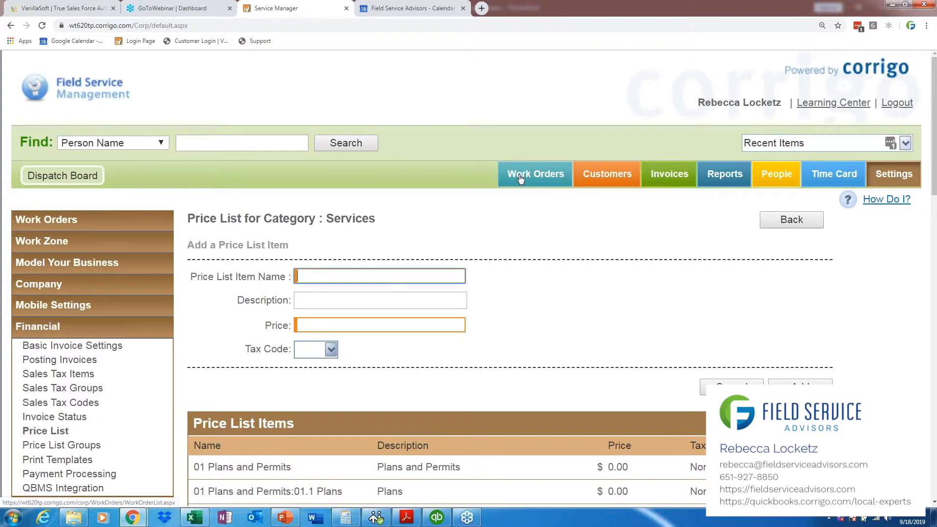
Step: Add a "service trip charge" item to the Services price list with description STC, price 45.00 and the Non tax code
text(serv)
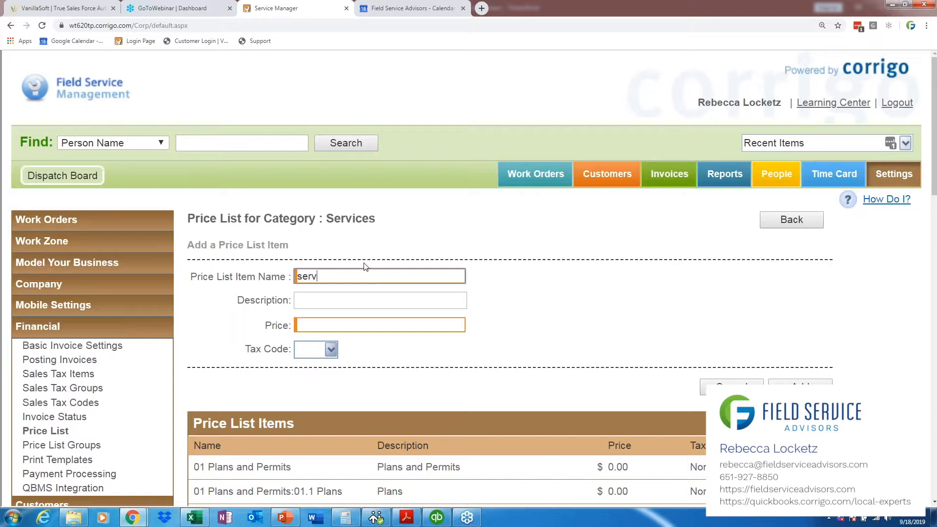
text(ice trip charge)
key(Tab)
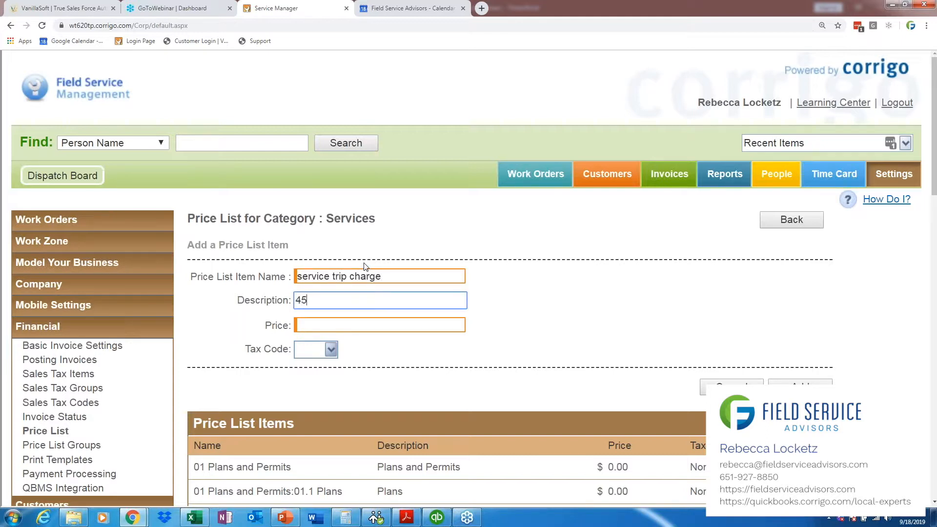
key(BackSpace)
key(BackSpace)
key(Tab)
click(354, 300)
text(STC)
key(Tab)
text(45.00)
key(Tab)
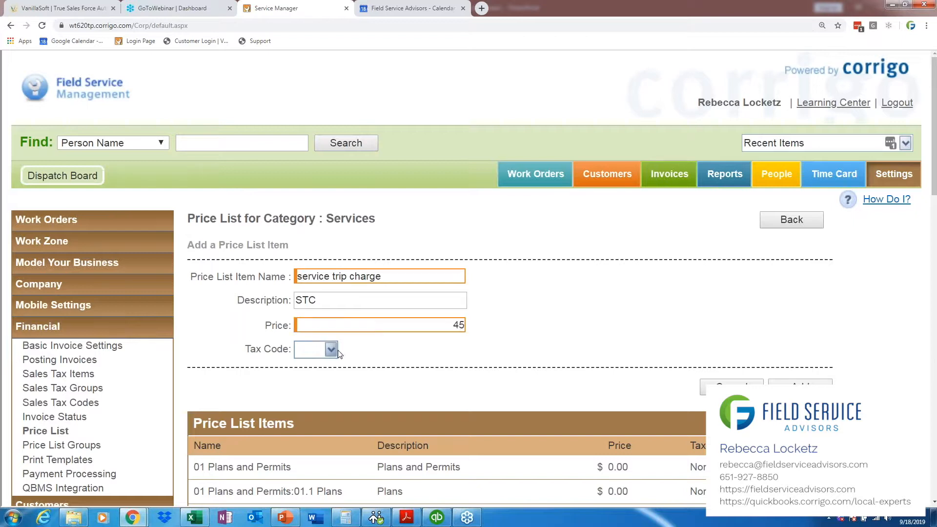
click(331, 349)
click(318, 376)
click(800, 387)
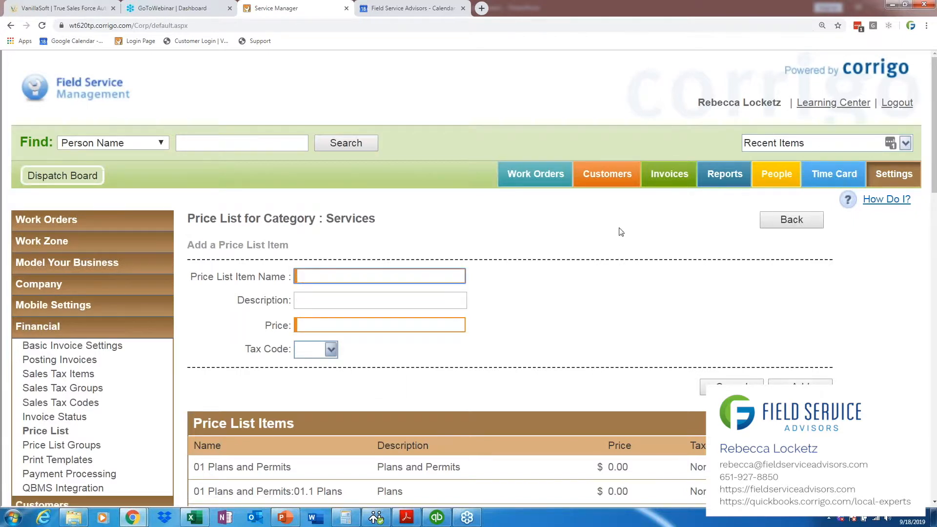
Step: Open the most recently completed work order and start editing its invoice
click(560, 182)
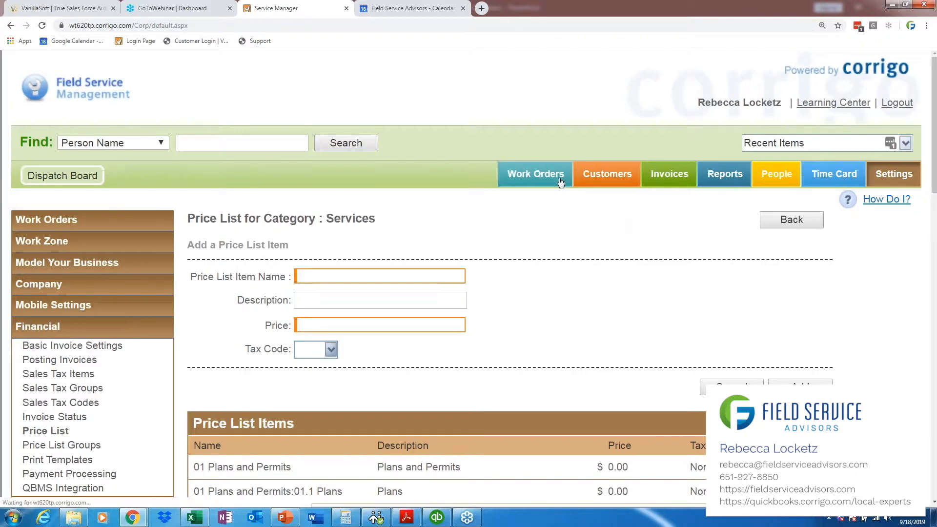
click(168, 301)
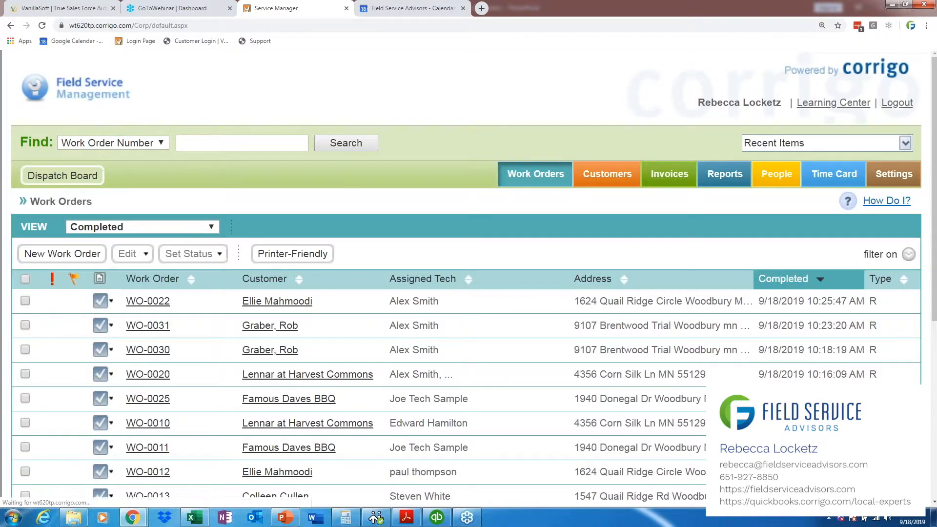
scroll(935, 299, down, 2)
scroll(934, 299, down, 6)
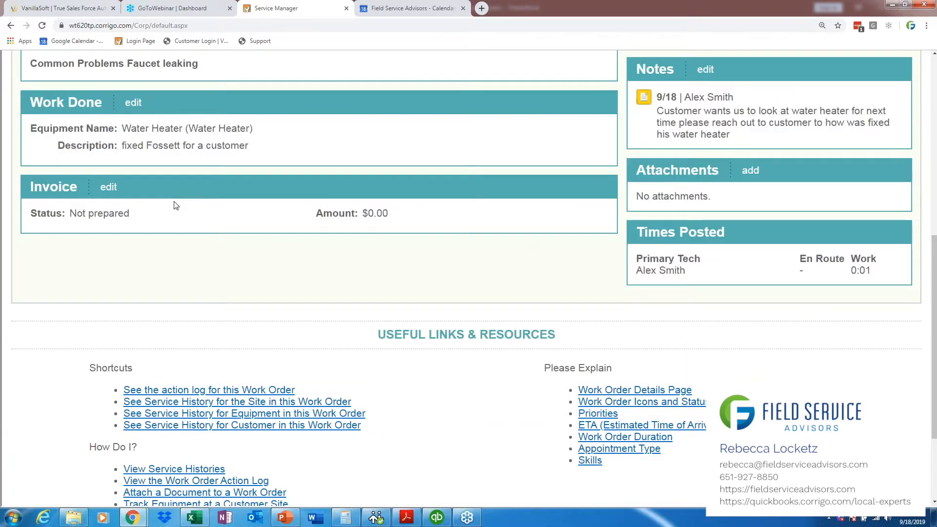
click(108, 187)
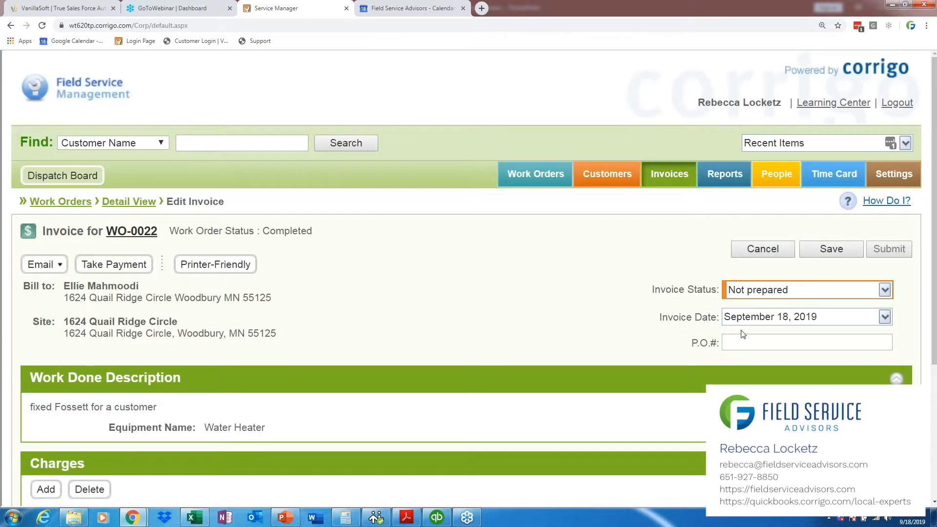
Step: Search the invoice items for "labor" and add the Labor item to the invoice charges
scroll(6, 305, down, 3)
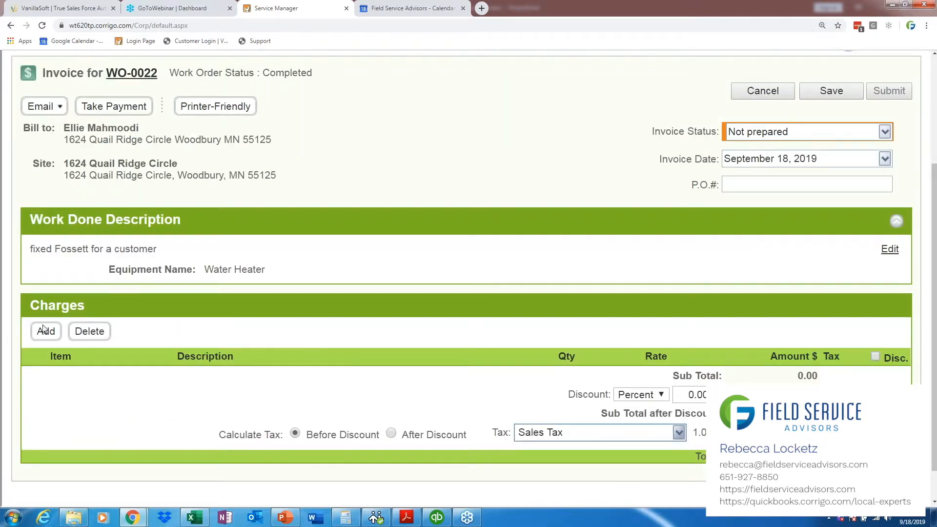
click(45, 336)
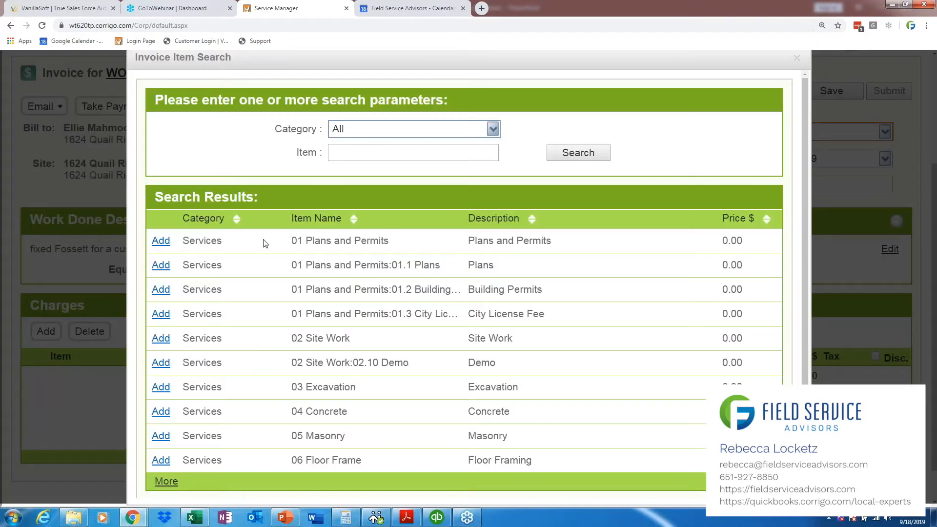
click(370, 152)
text(labor)
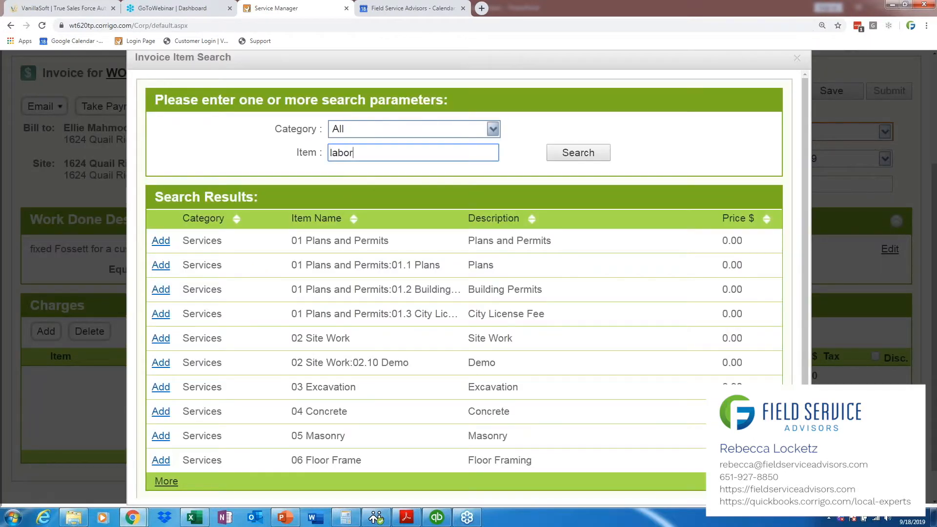
key(Return)
click(160, 240)
Step: Search the invoice items for "service", add the service trip charge to the invoice and close the item search
double_click(372, 153)
key(BackSpace)
text(rv)
key(BackSpace)
key(BackSpace)
text(service)
key(Return)
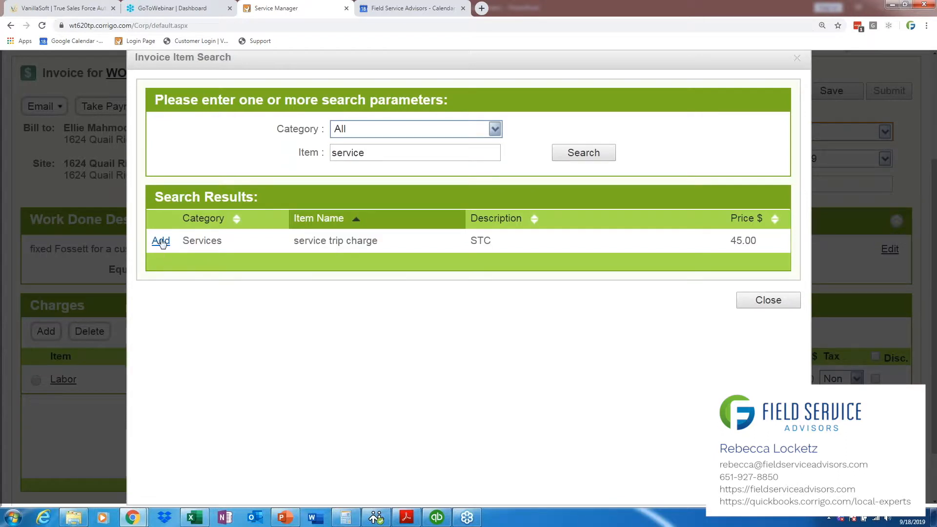
click(160, 241)
click(769, 300)
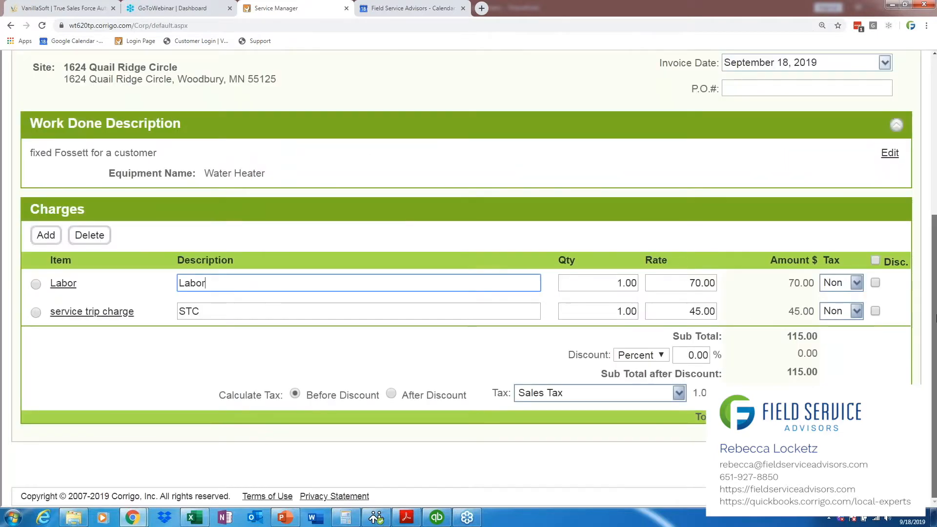
Step: Set the invoice status to Approved and save the invoice
drag(934, 318, 934, 254)
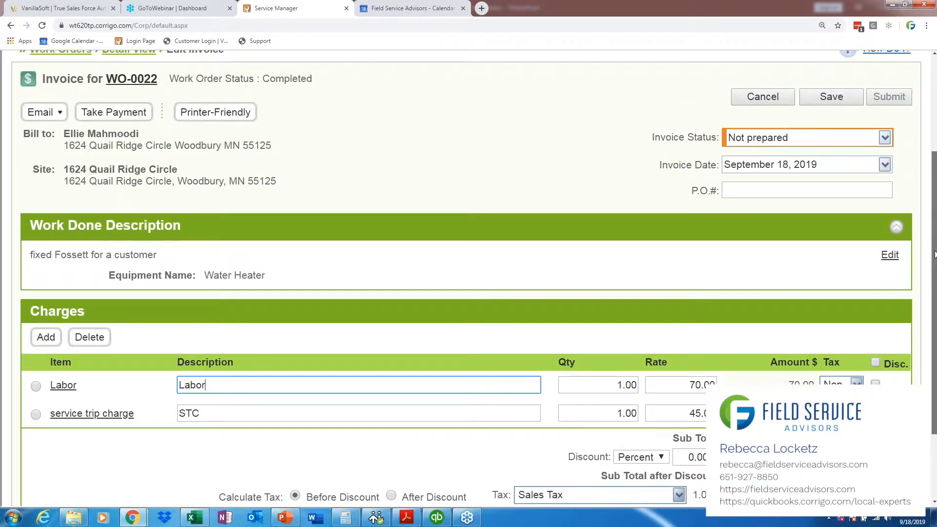
click(886, 137)
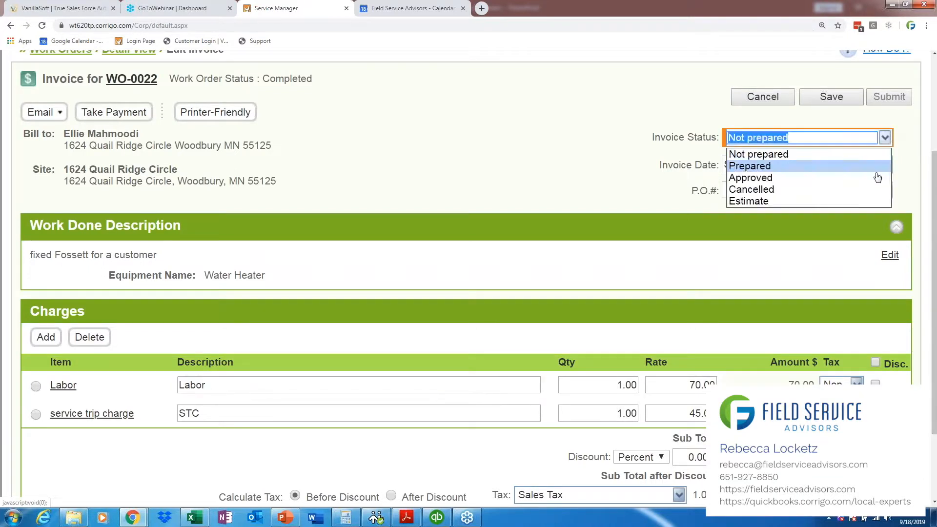
click(871, 179)
click(837, 100)
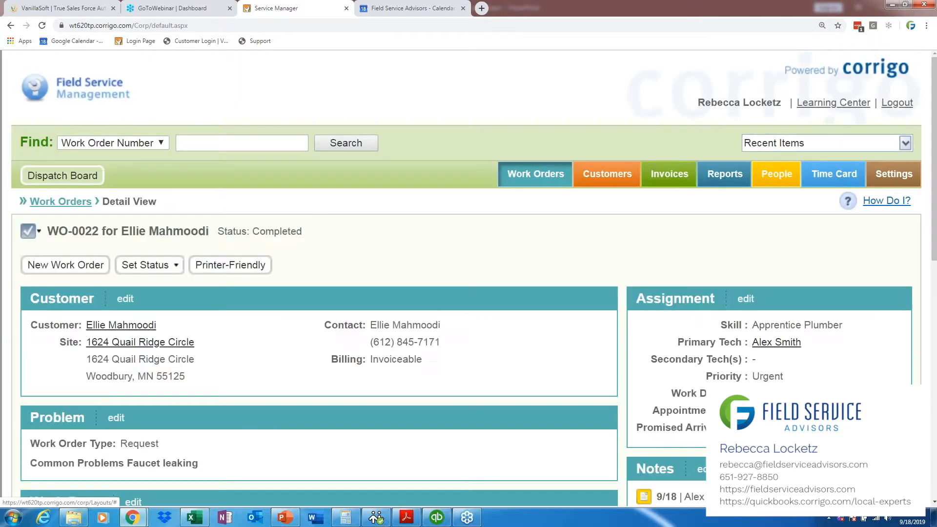
Step: Review the details of the second work order in the completed list, the boiler request, and return to the list
click(77, 201)
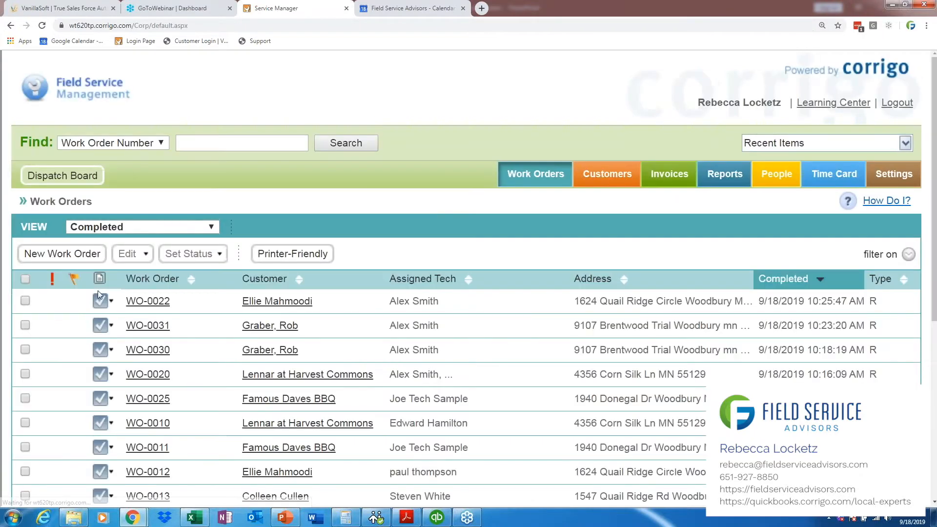
mouse_move(144, 328)
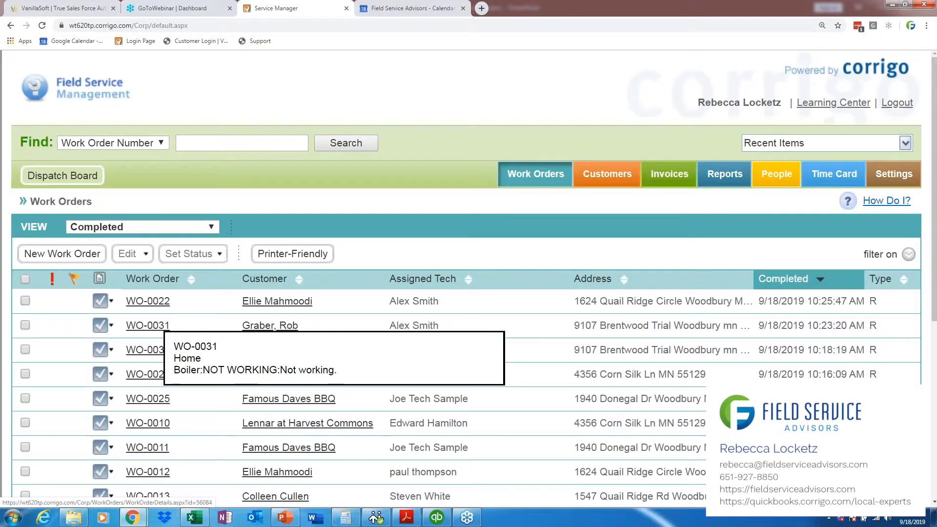
click(144, 326)
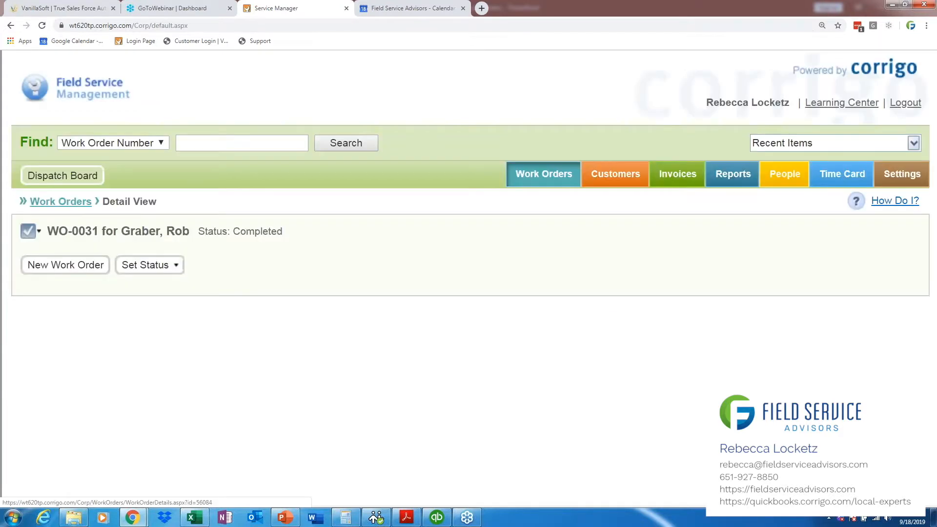
drag(934, 251, 917, 344)
scroll(919, 295, up, 4)
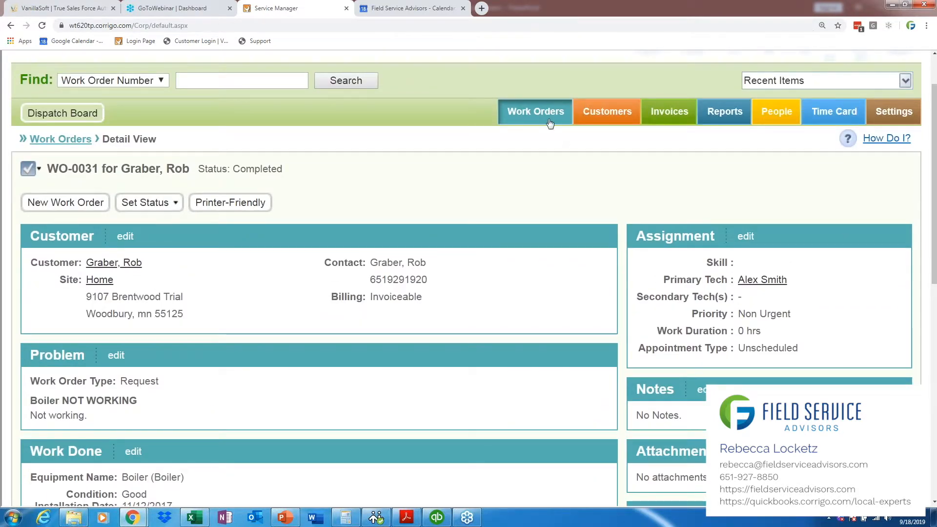
click(74, 141)
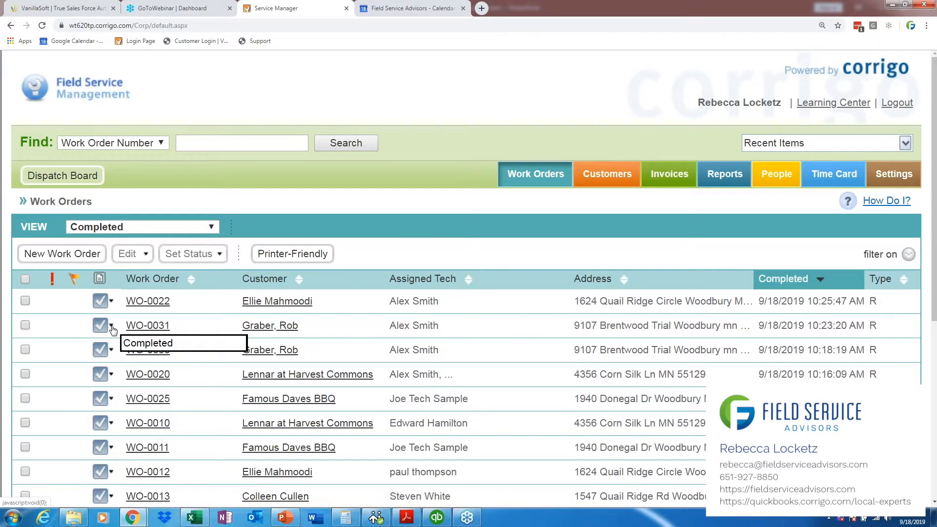
Step: Start setting a flag on the completed boiler work order and choose Other as the flag reason
scroll(934, 195, down, 1)
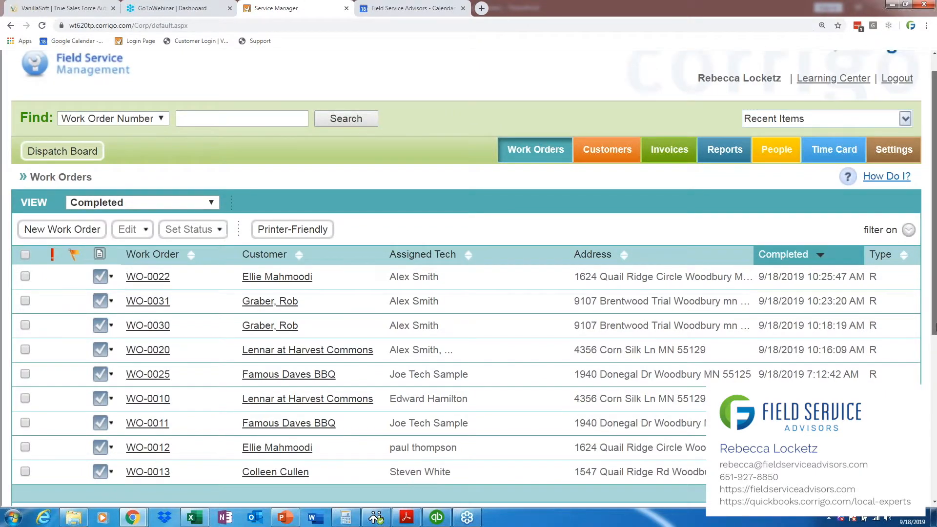
scroll(933, 322, down, 1)
scroll(932, 322, up, 1)
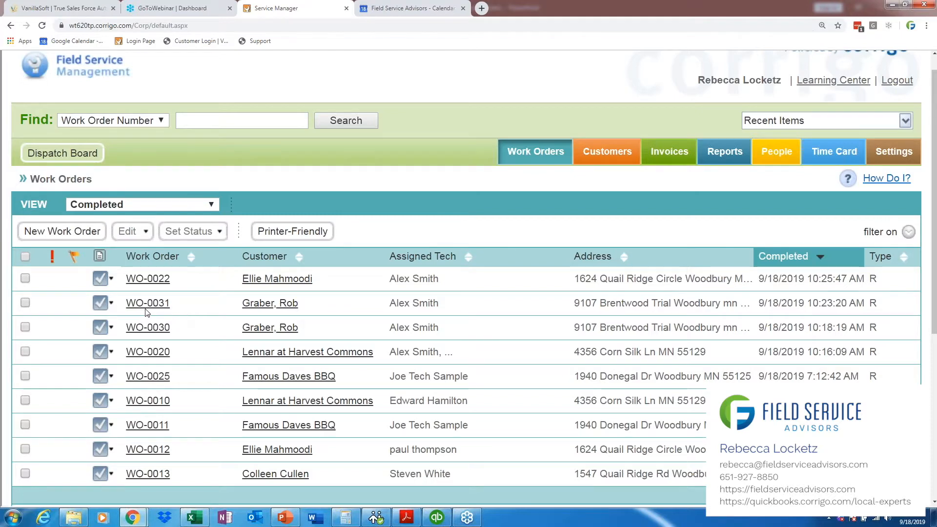
drag(172, 306, 132, 311)
click(130, 312)
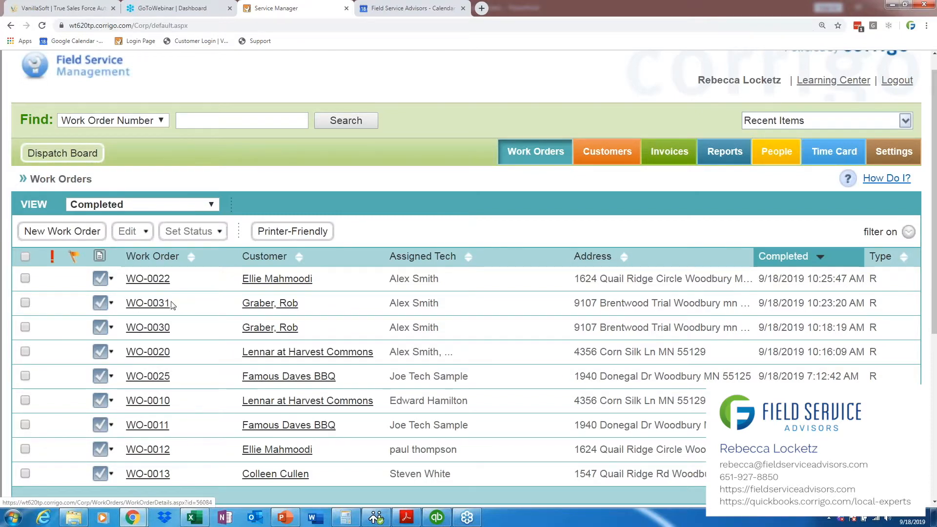
click(112, 303)
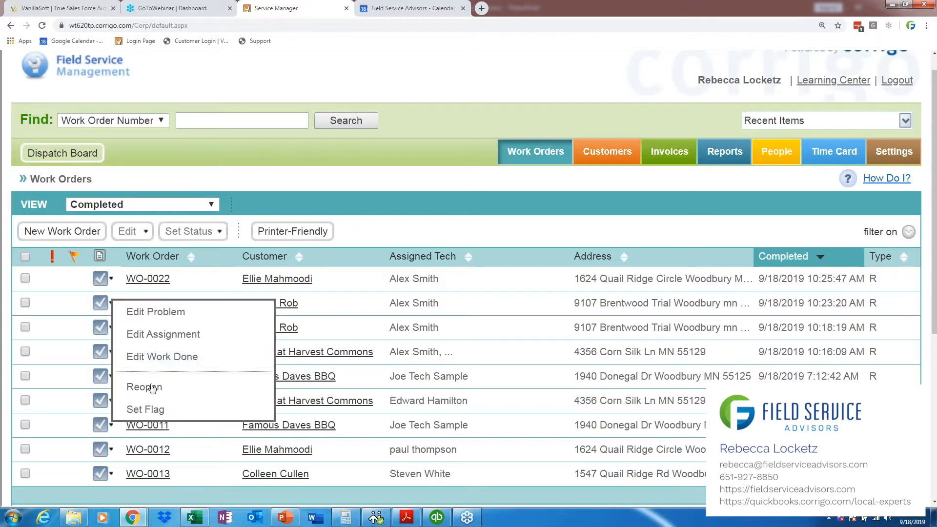
click(161, 403)
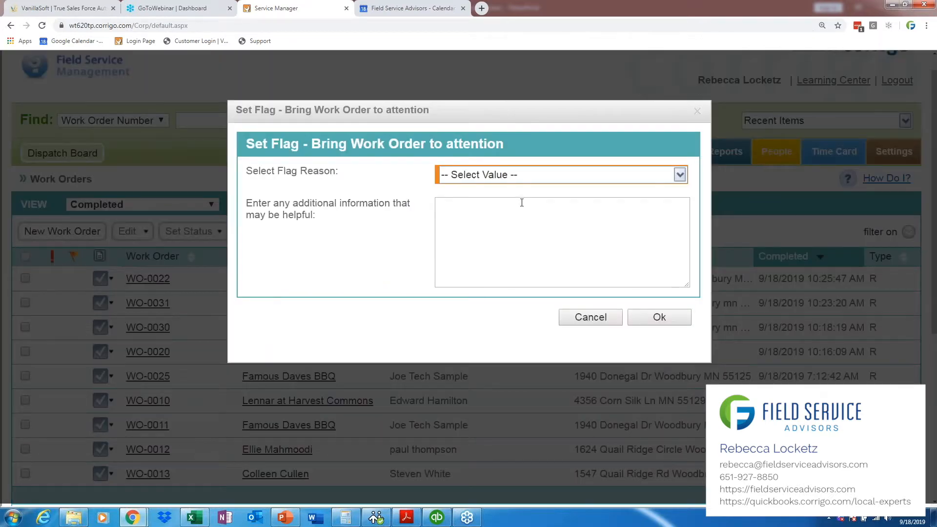
click(523, 180)
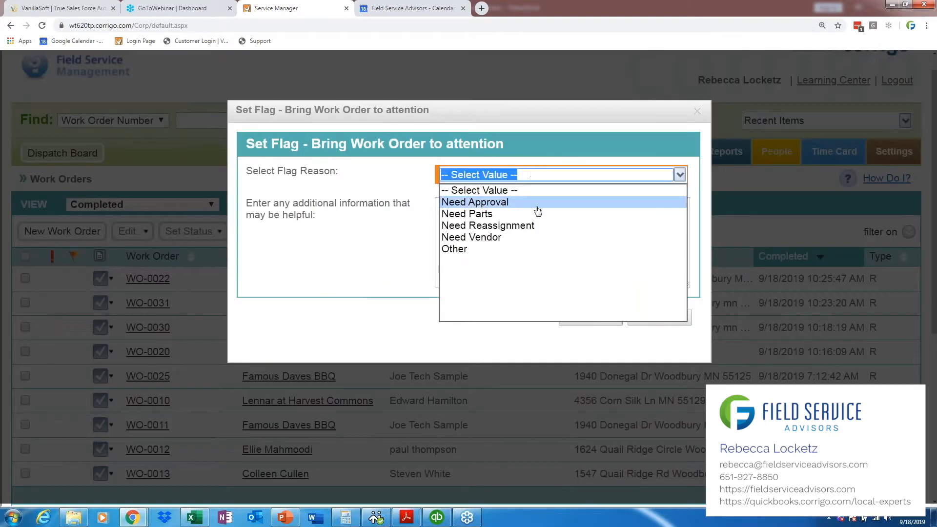
click(540, 248)
click(541, 242)
text(Talk t)
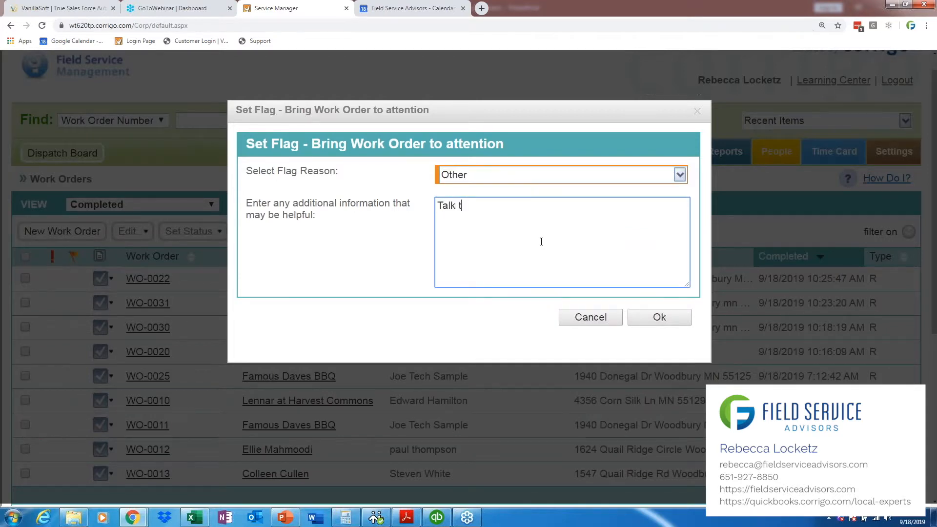
text(o Technician)
click(467, 175)
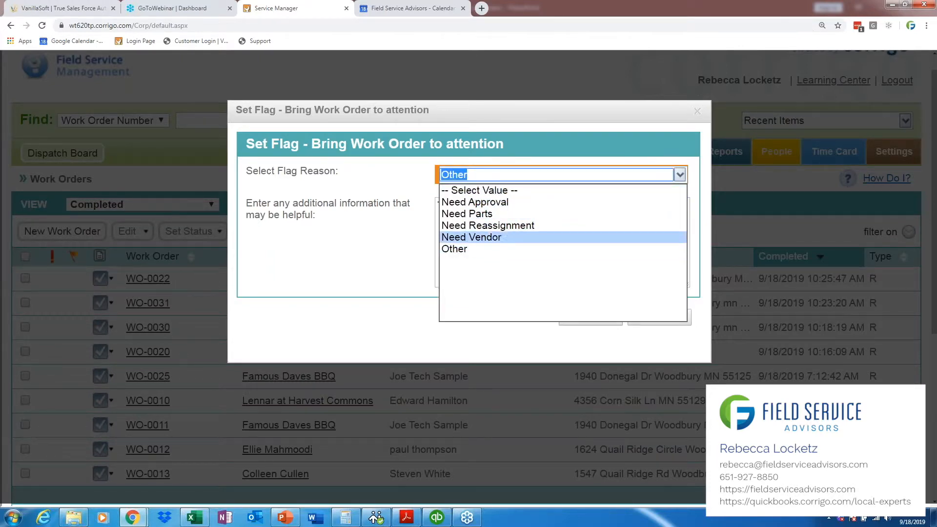
click(466, 250)
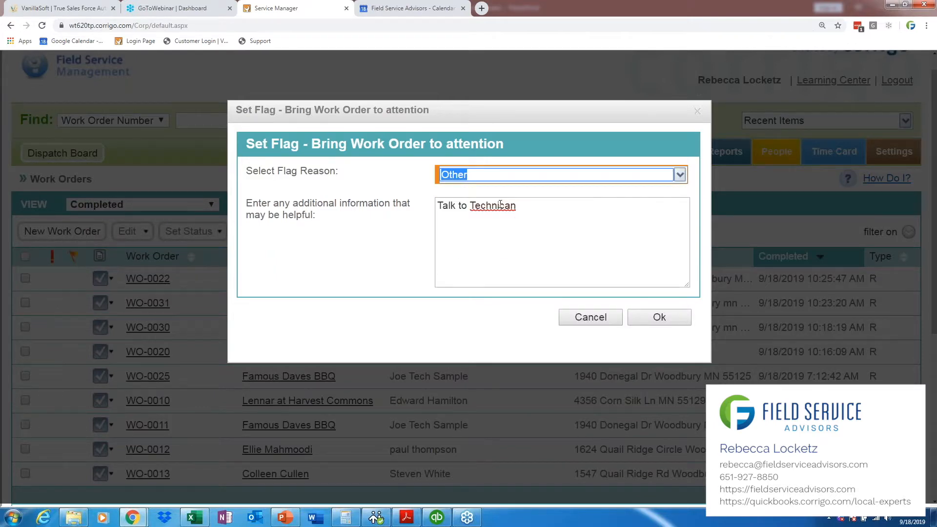
click(586, 318)
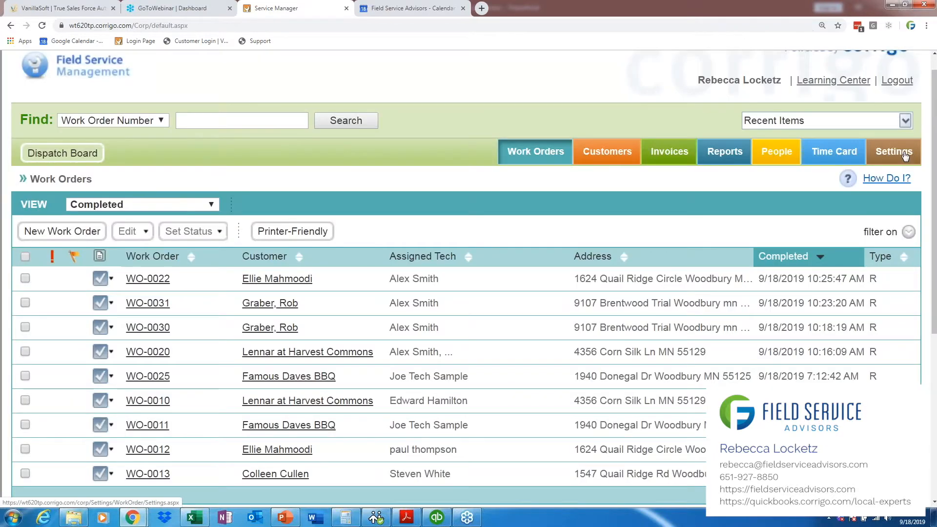
Step: Add a custom work order flag reason named "Talk to Tech" in the work order settings
click(905, 154)
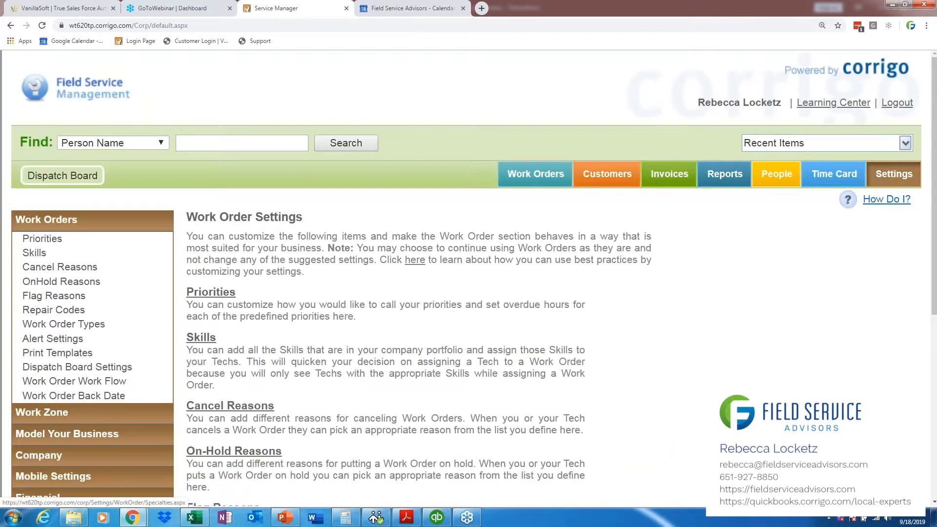
click(43, 295)
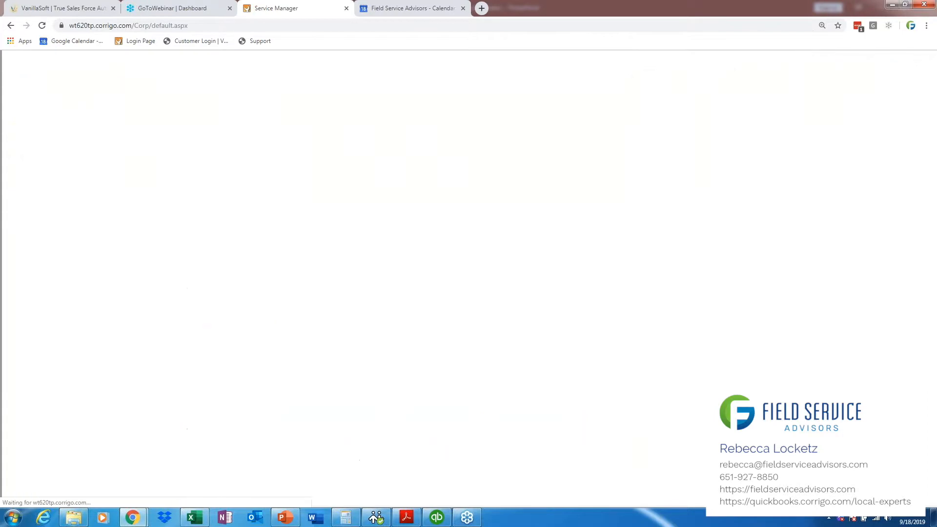
click(271, 242)
text(Talk to Tech)
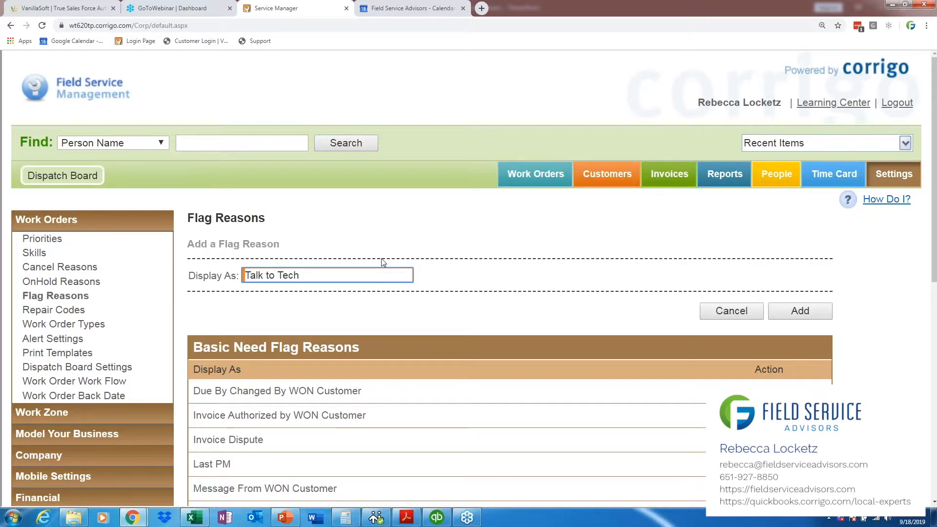
click(798, 318)
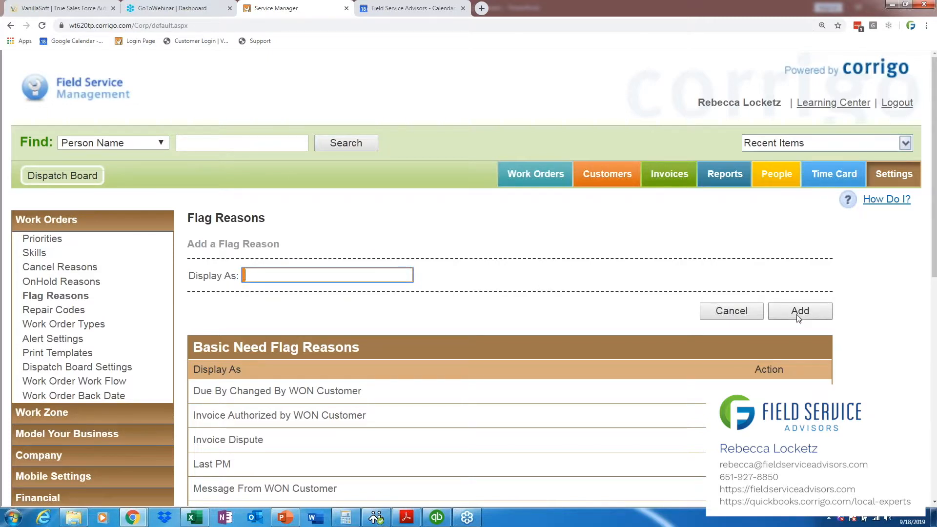
Step: Start setting a flag on the second work order in the completed list and choose Talk to Tech as the reason
click(510, 176)
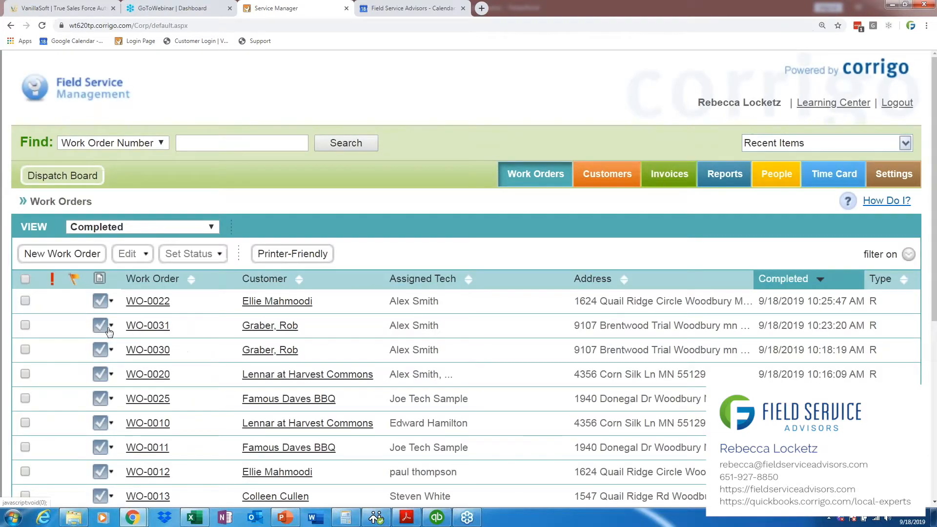
click(110, 328)
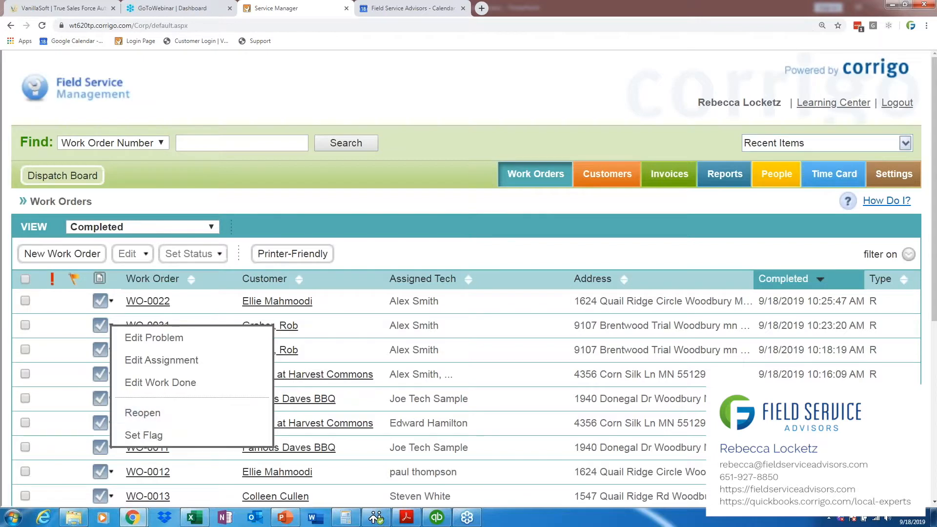
click(144, 435)
click(537, 175)
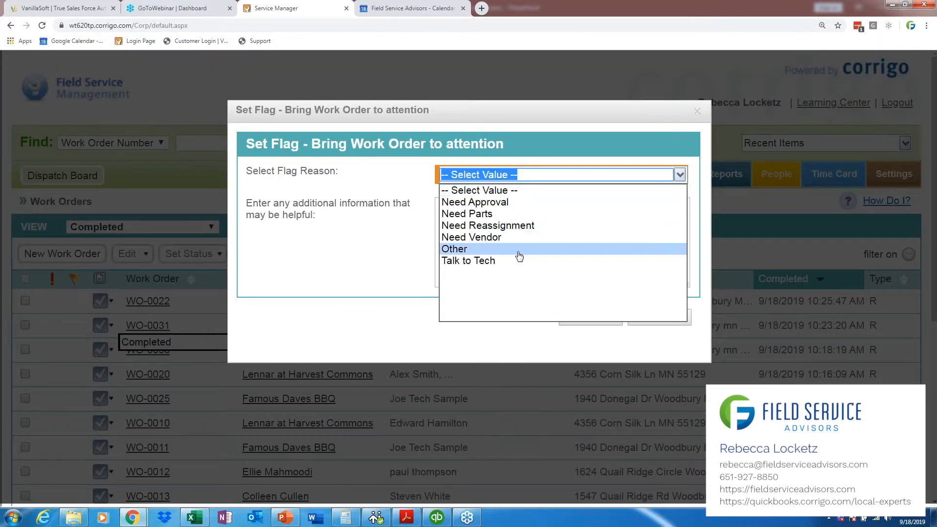
click(517, 249)
click(506, 176)
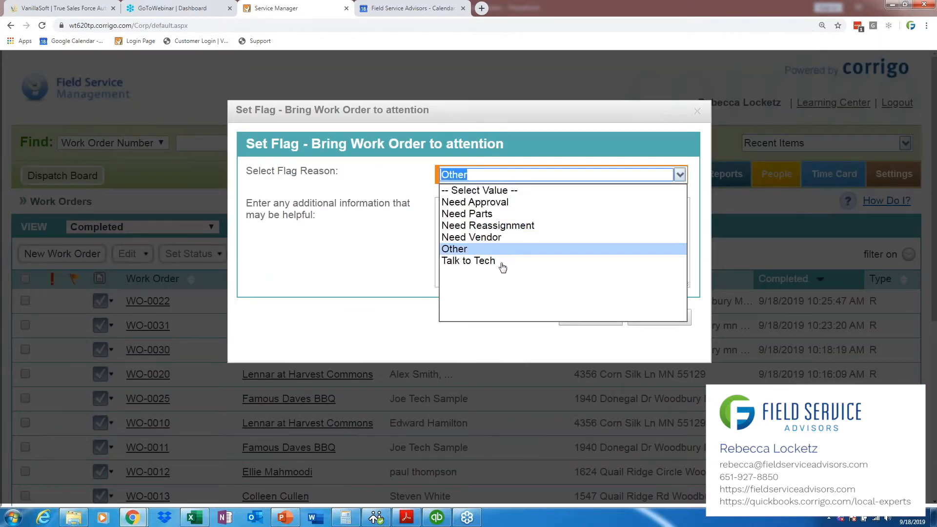
click(503, 262)
Step: Enter the flag note "Need more clarification on this job before I can bill out.", correcting its spelling, and save the flag
click(501, 248)
text(I nee)
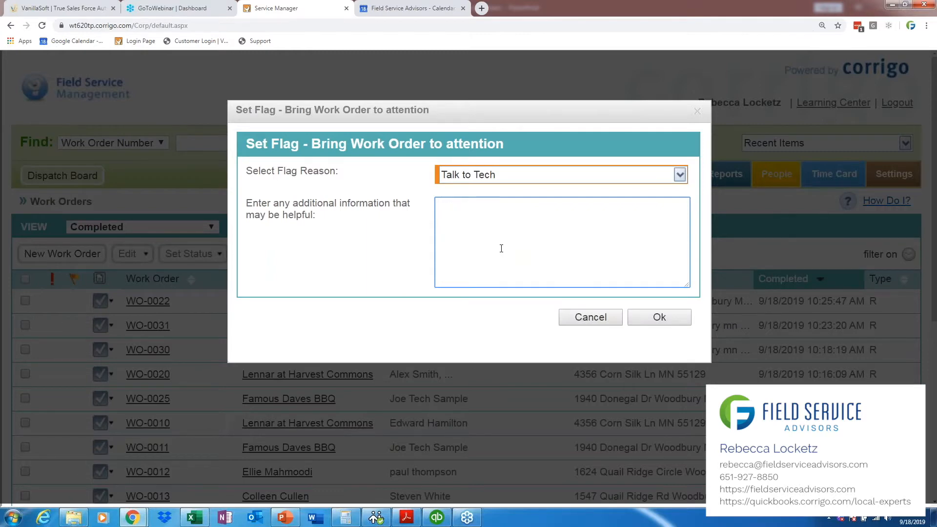
key(BackSpace)
text(Need more clairification on this)
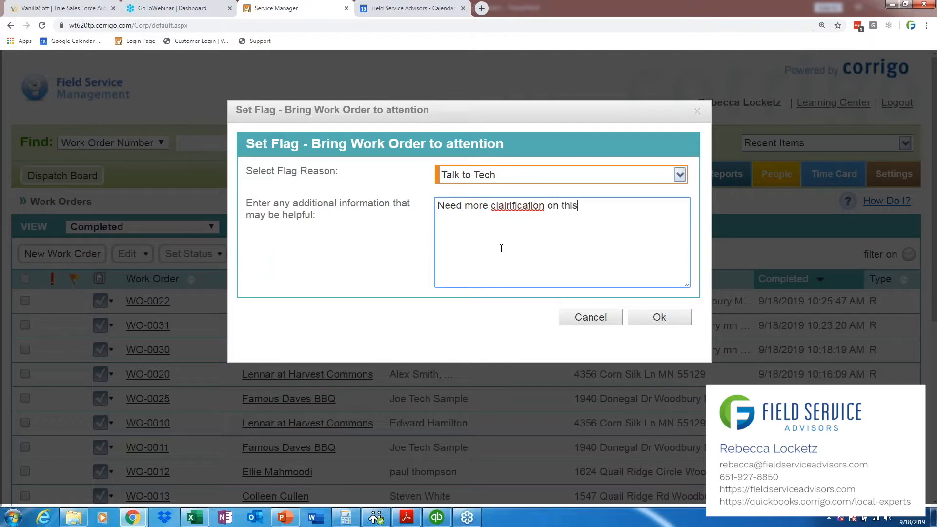
text( job befoe)
key(BackSpace)
key(BackSpace)
text(re I can bi)
key(BackSpace)
text(bill out.)
right_click(520, 206)
click(549, 214)
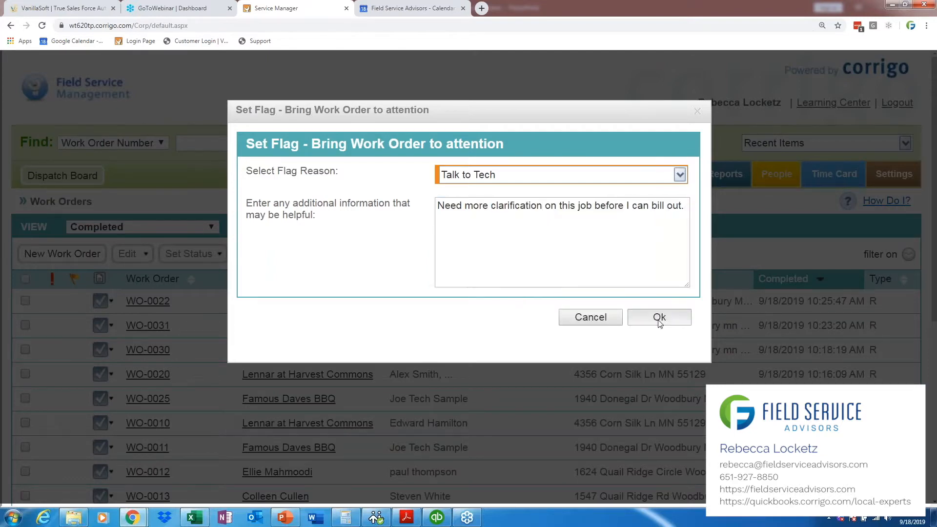
click(659, 318)
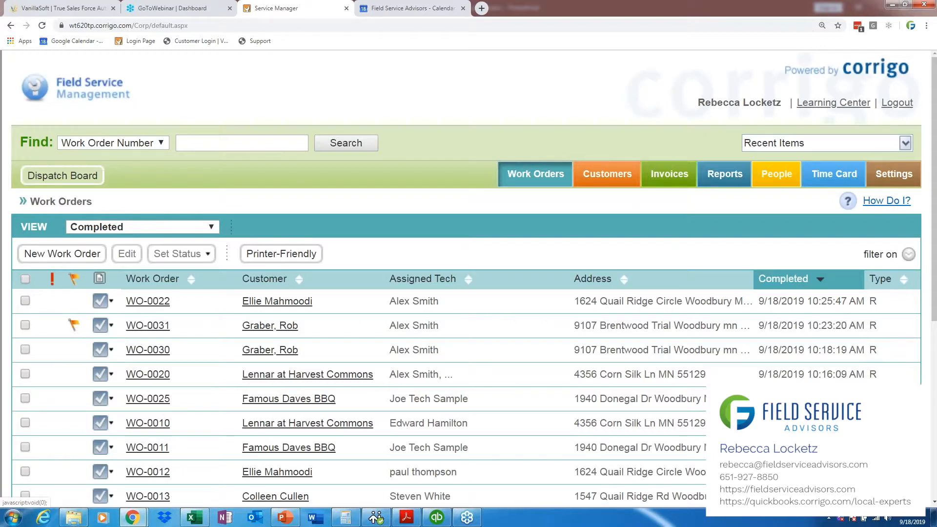
Step: Examine the third completed work order's details, including the problem, work done, notes, attachments, posted times and invoice sections
scroll(933, 246, down, 1)
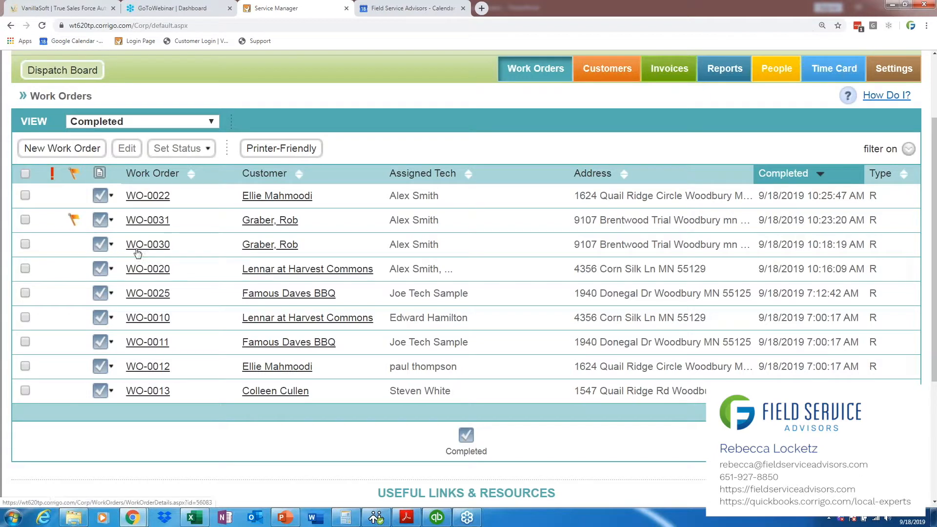
mouse_move(139, 248)
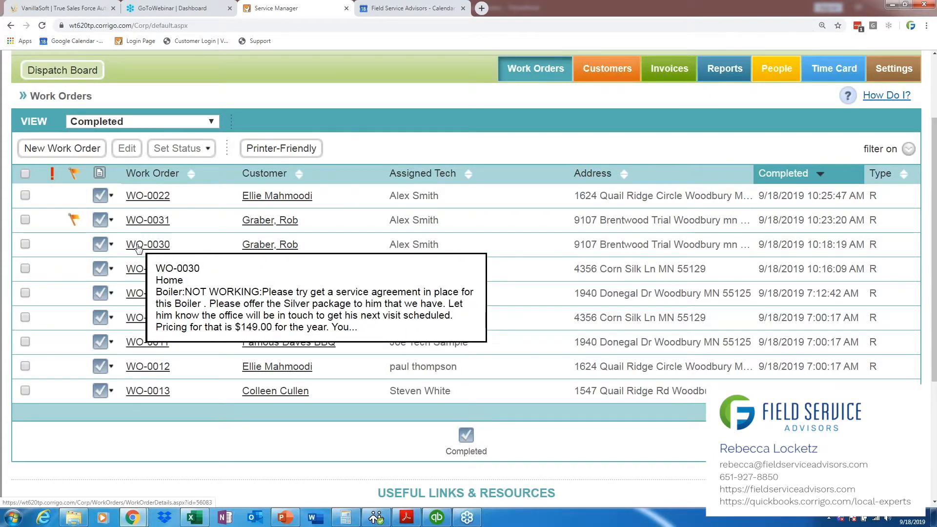
click(138, 248)
scroll(934, 274, down, 2)
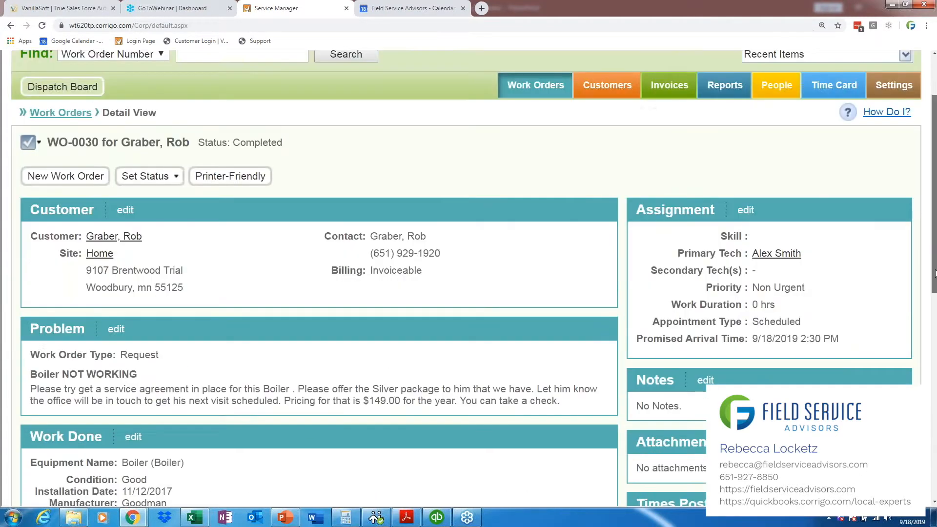
drag(934, 273, 934, 335)
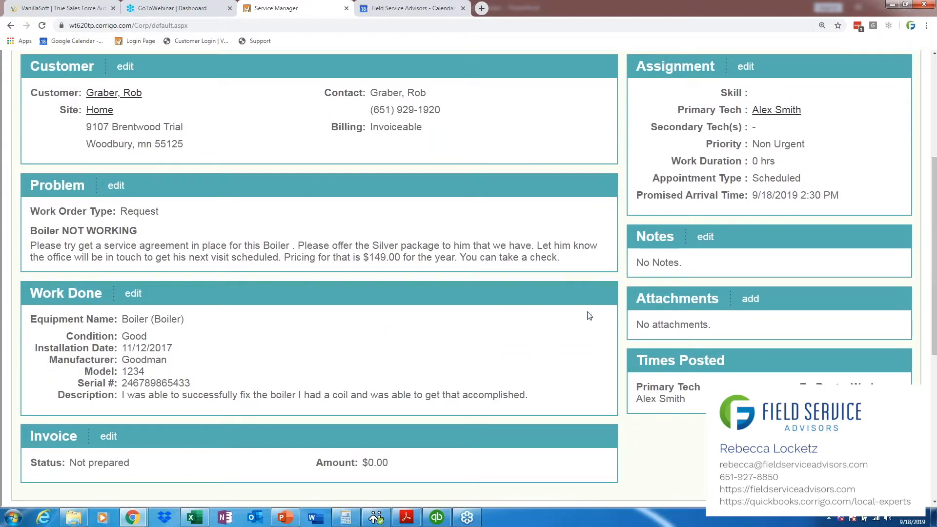
drag(690, 269, 635, 266)
drag(935, 283, 936, 294)
click(748, 225)
drag(695, 241, 635, 237)
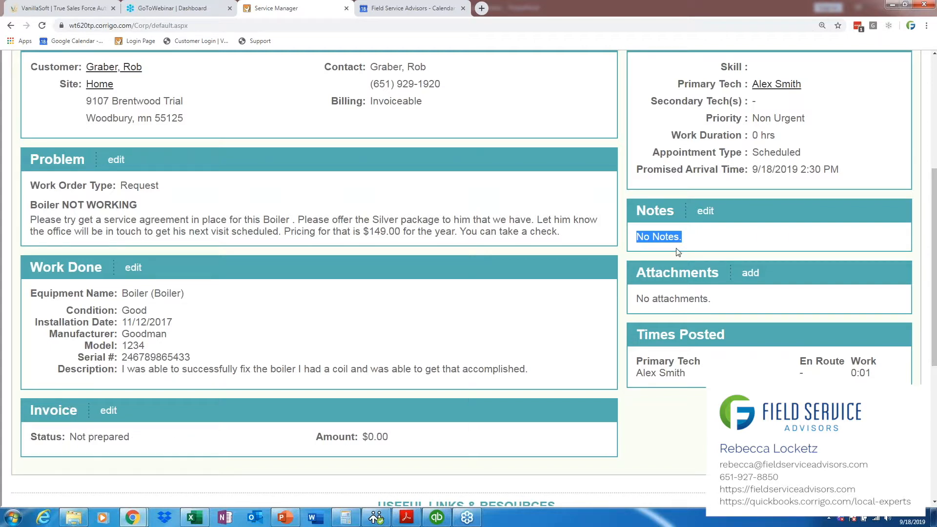
drag(636, 211, 713, 212)
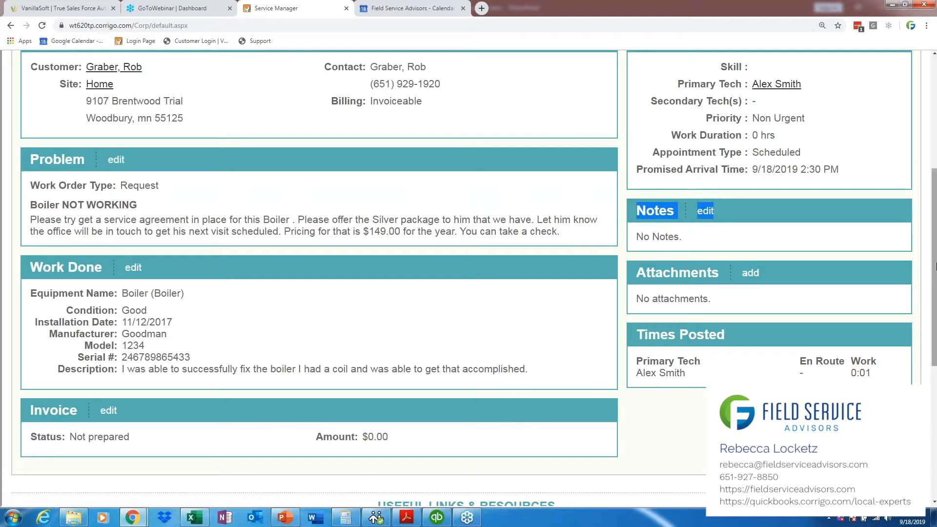
drag(935, 266, 935, 297)
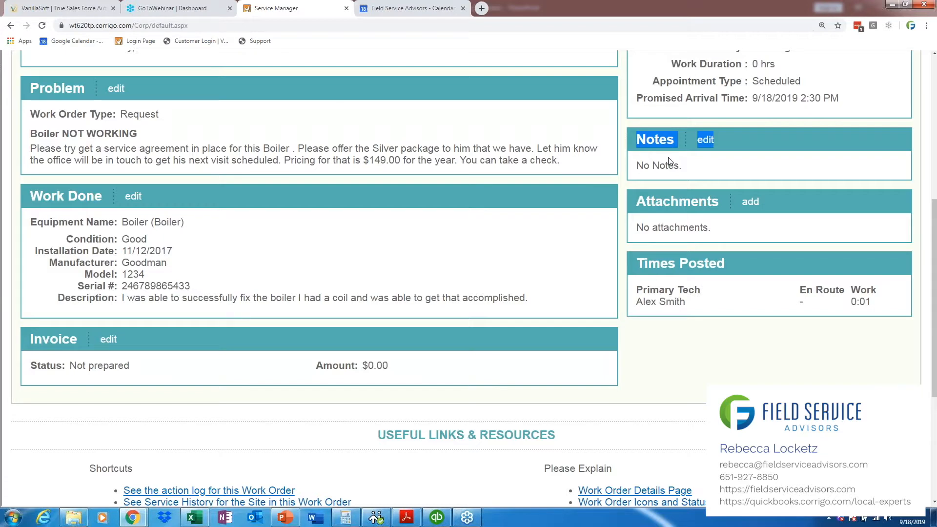
drag(936, 253, 936, 260)
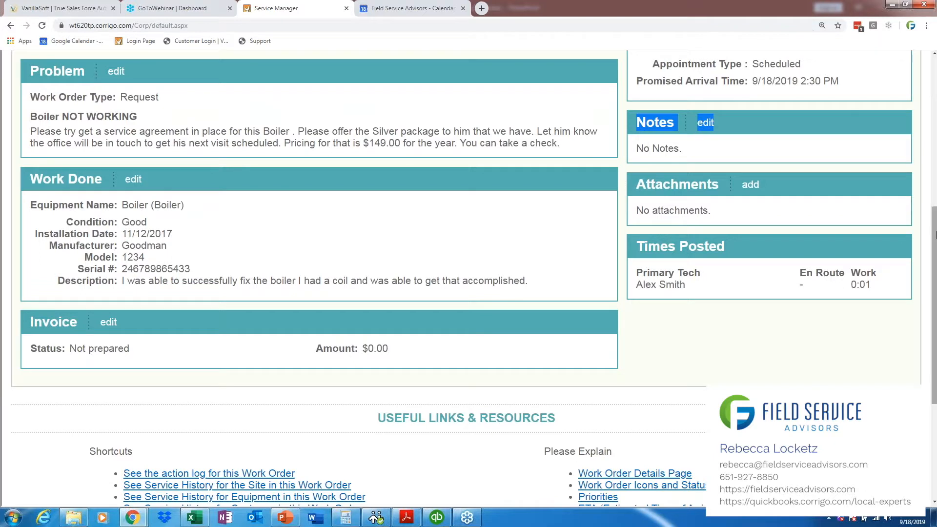
drag(936, 238, 935, 239)
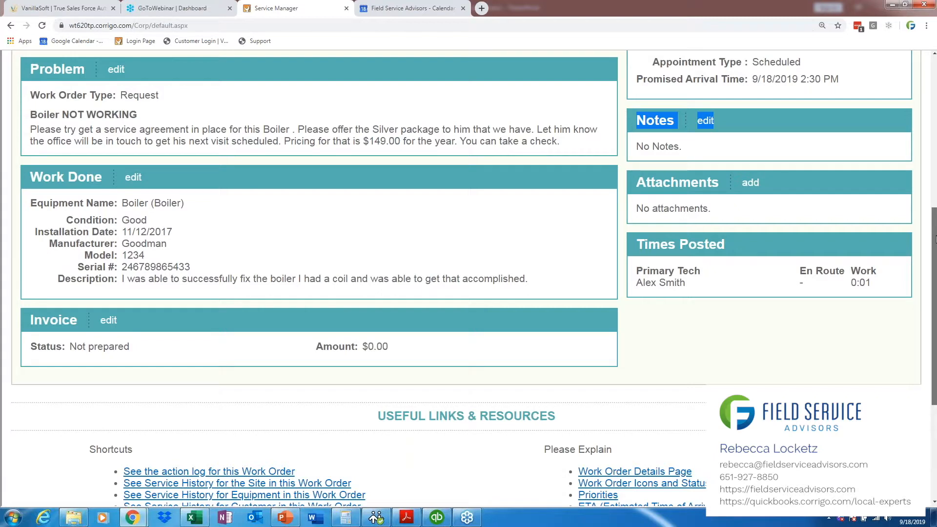
Step: View the notes page of this work order and return to the work order list
click(706, 121)
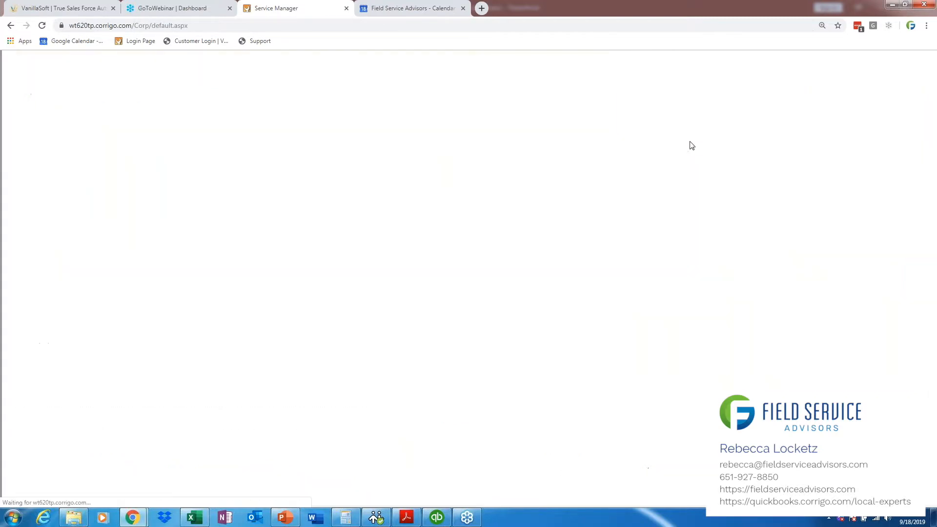
click(825, 374)
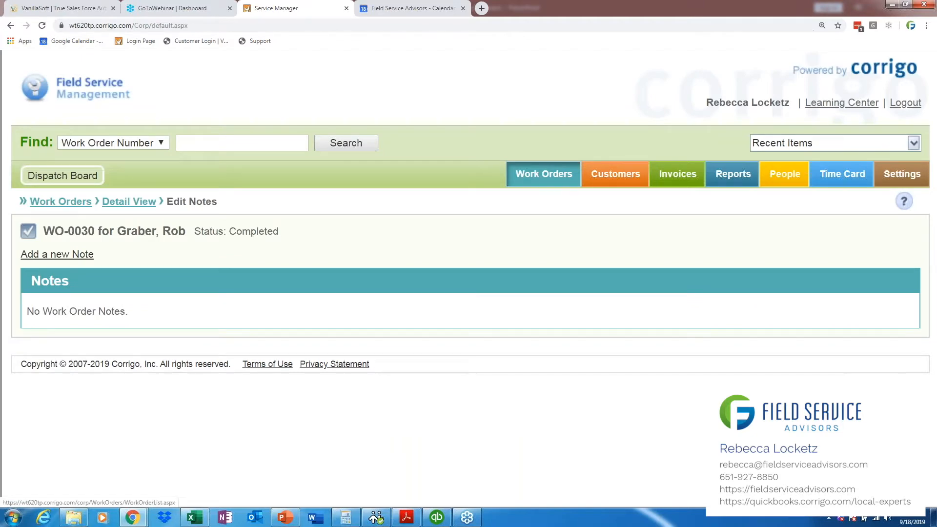
click(550, 184)
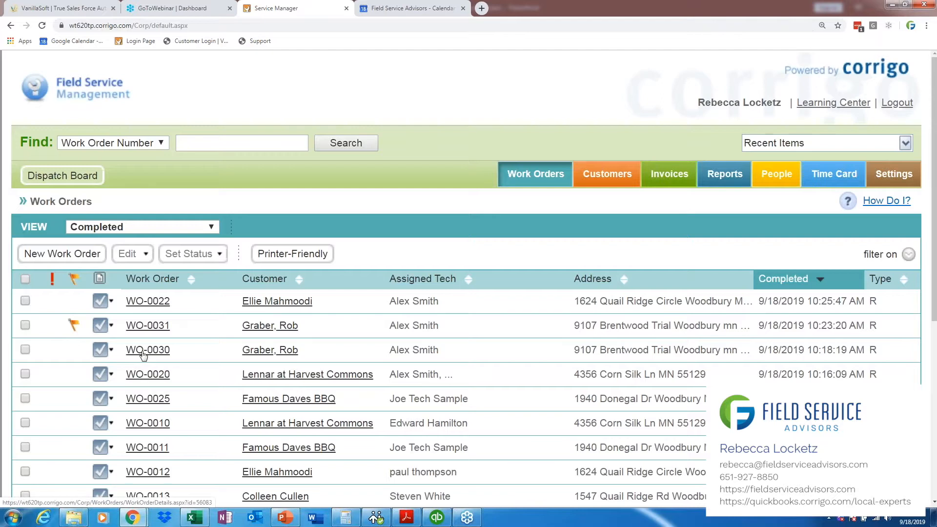
Step: Reopen the third completed work order, check its invoice status and open the invoice for editing
click(143, 355)
scroll(934, 277, down, 2)
scroll(934, 276, down, 5)
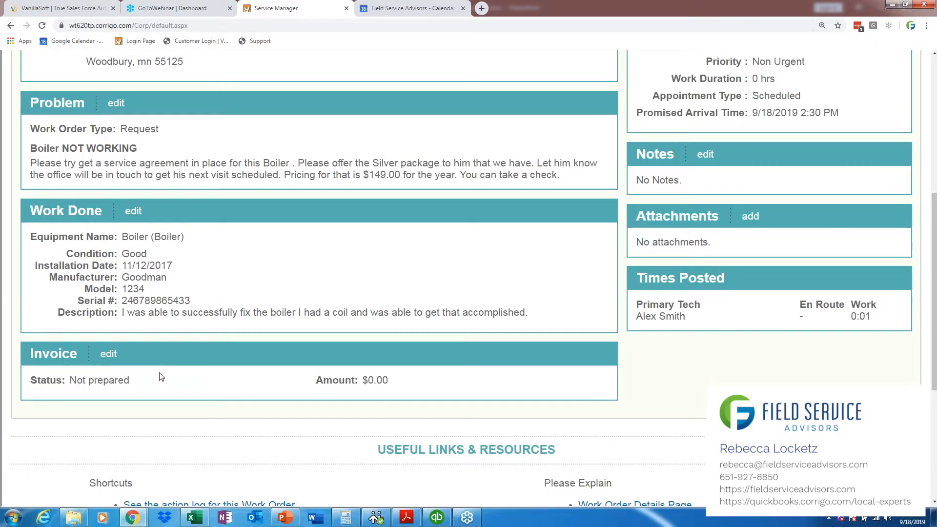
drag(153, 381, 31, 396)
click(51, 384)
click(114, 358)
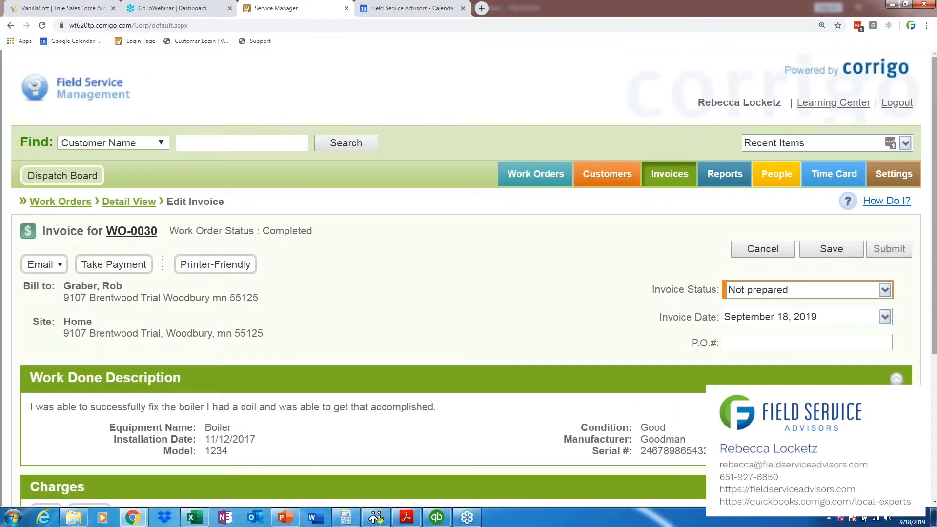
Step: Add the Labor item from the price list to this invoice's charges
drag(934, 297, 934, 429)
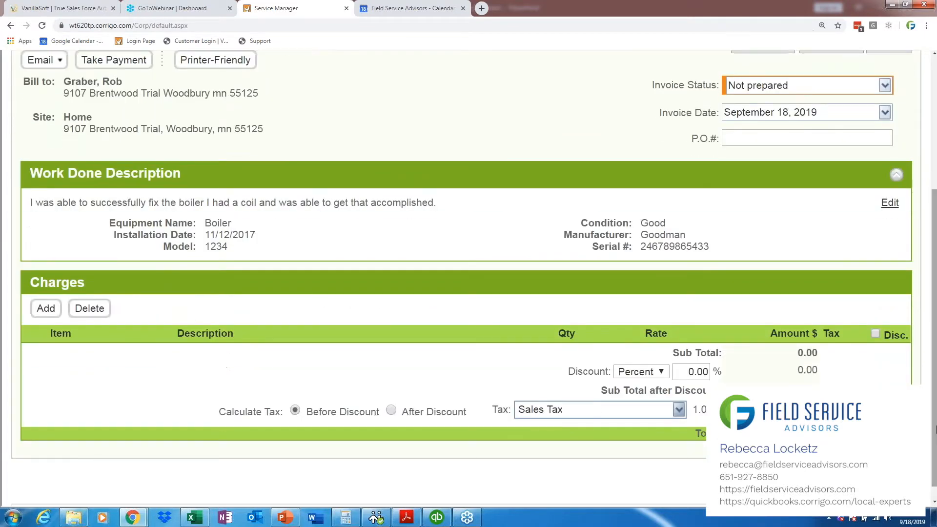
click(45, 309)
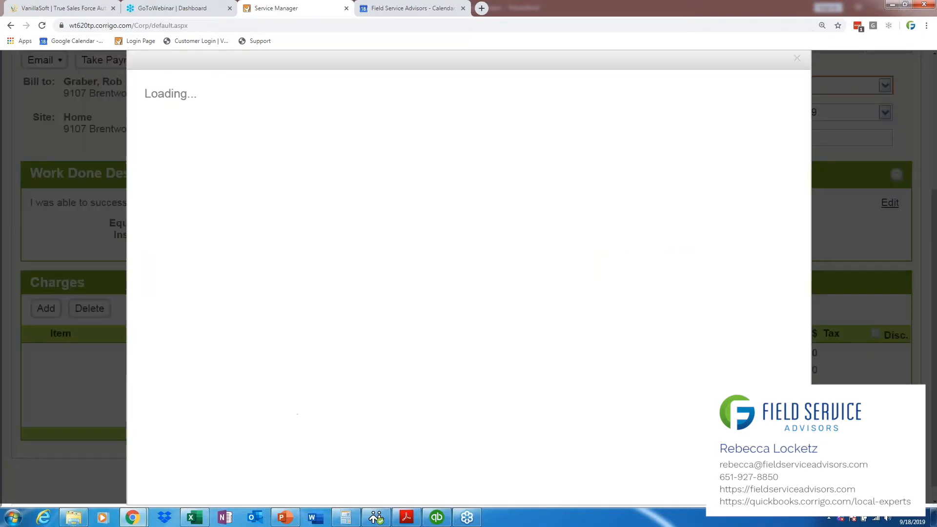
text(l)
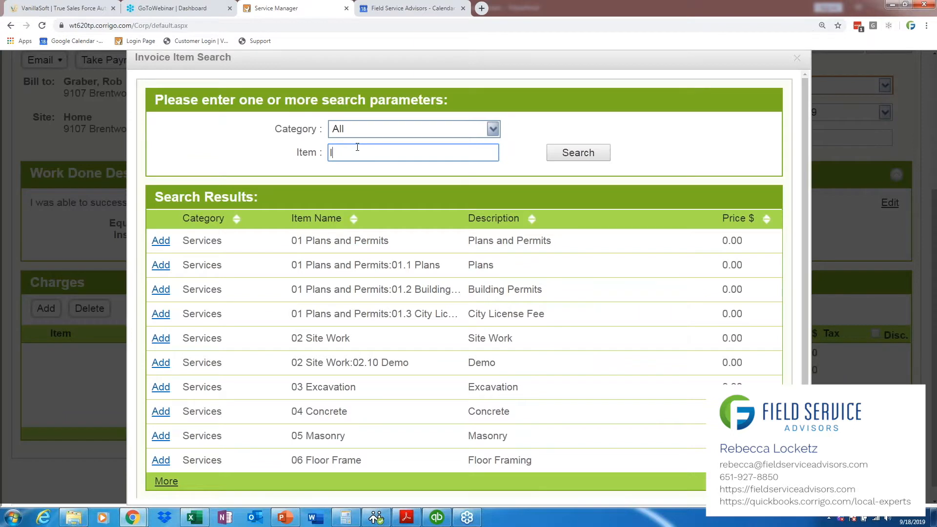
text(abor)
click(556, 154)
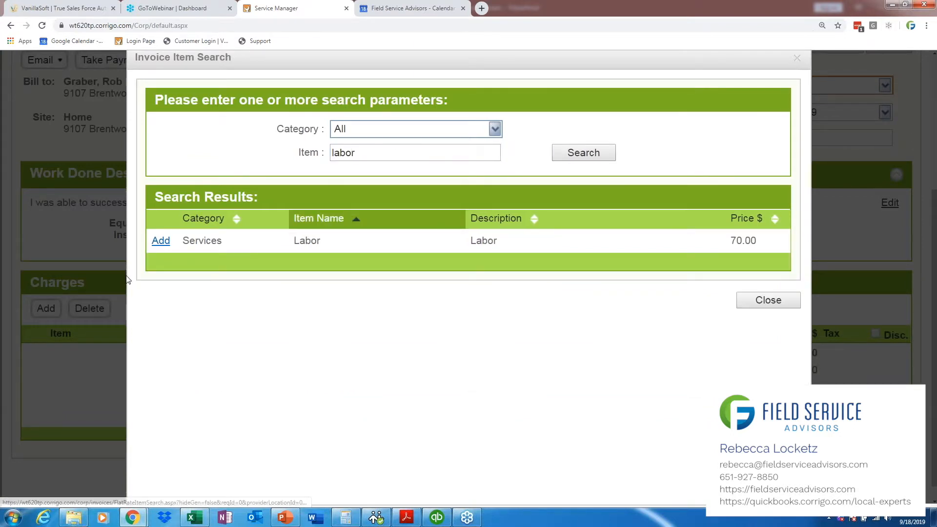
click(159, 241)
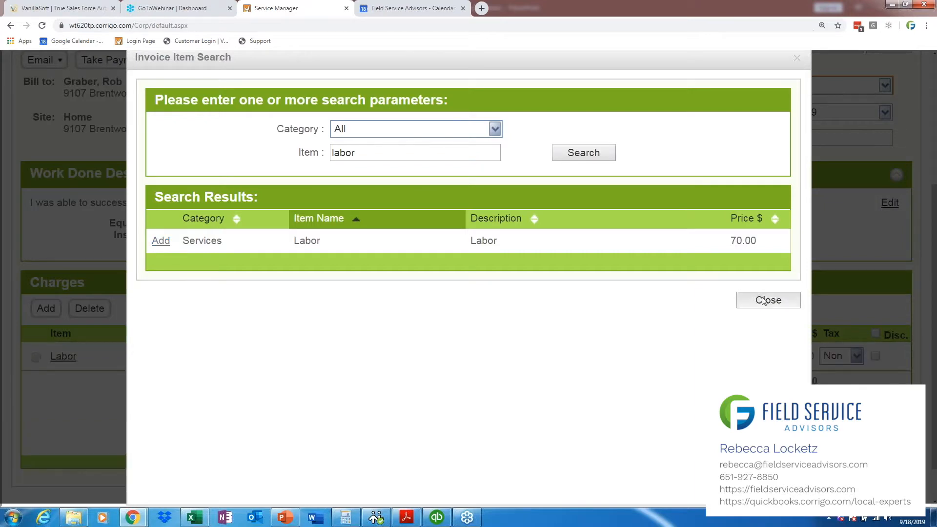
click(765, 300)
Step: Search the invoice items for "service" and add the service trip charge to the invoice's charges
click(45, 264)
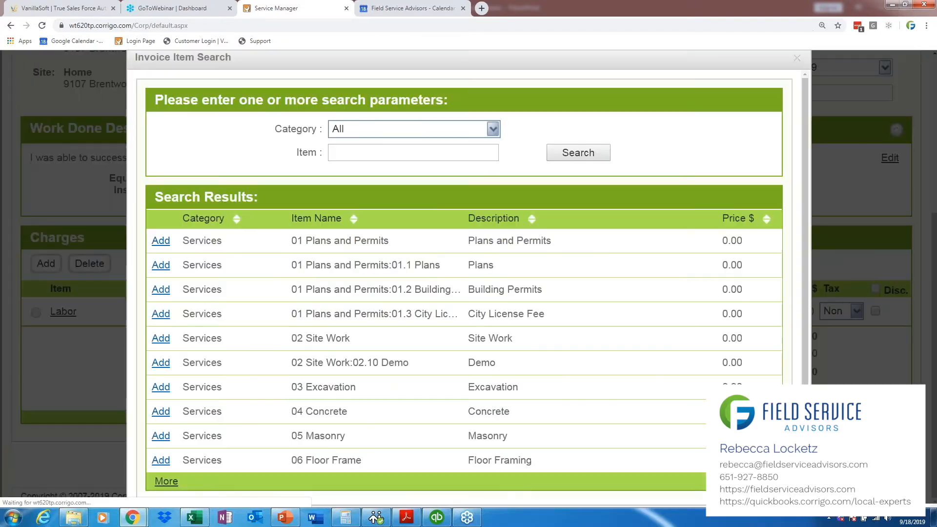
click(399, 146)
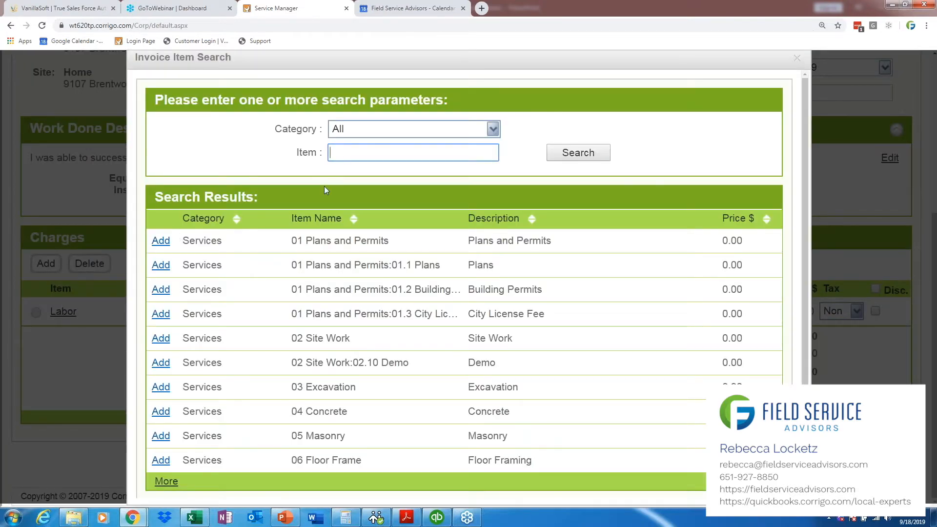
text(service)
key(Return)
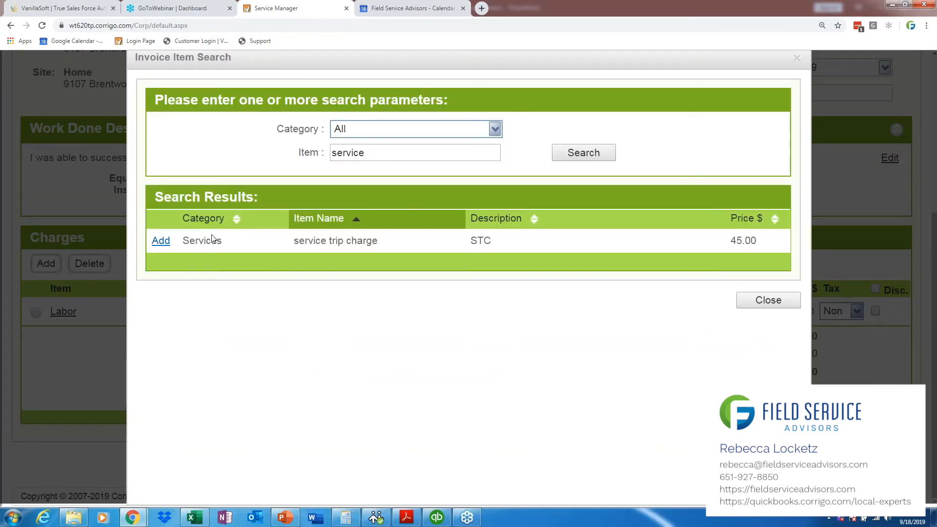
click(162, 247)
Step: Search the invoice items for "parts", correcting the misspelled search term, and close the item search
double_click(382, 153)
key(BackSpace)
text(partd)
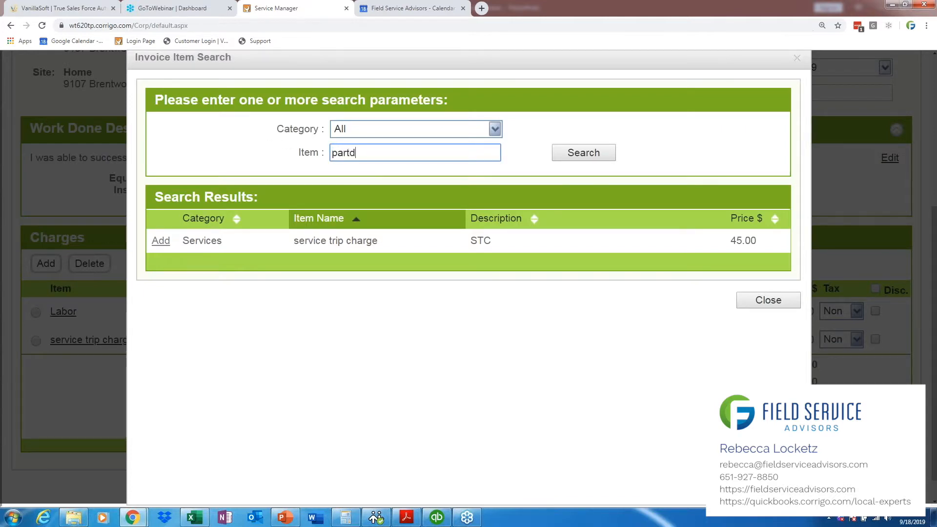
key(Return)
key(ctrl+a)
key(BackSpace)
text(parts)
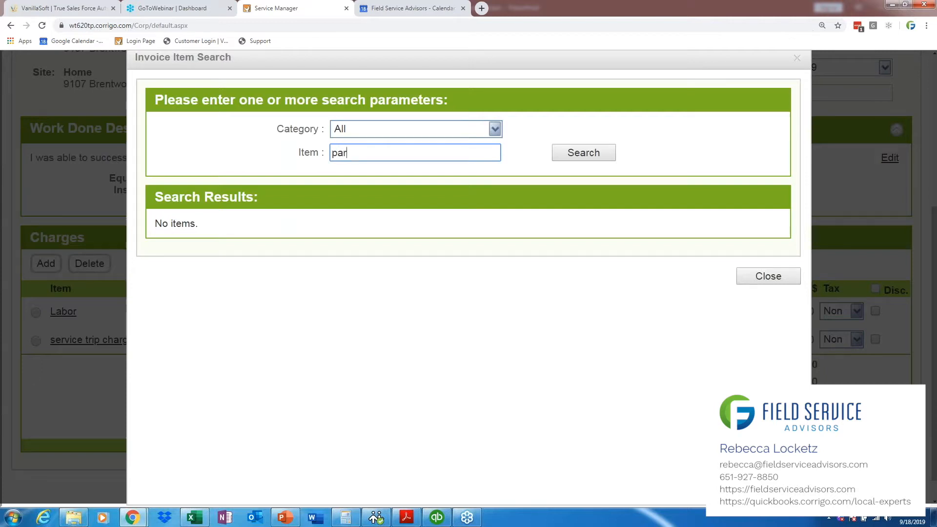
key(Return)
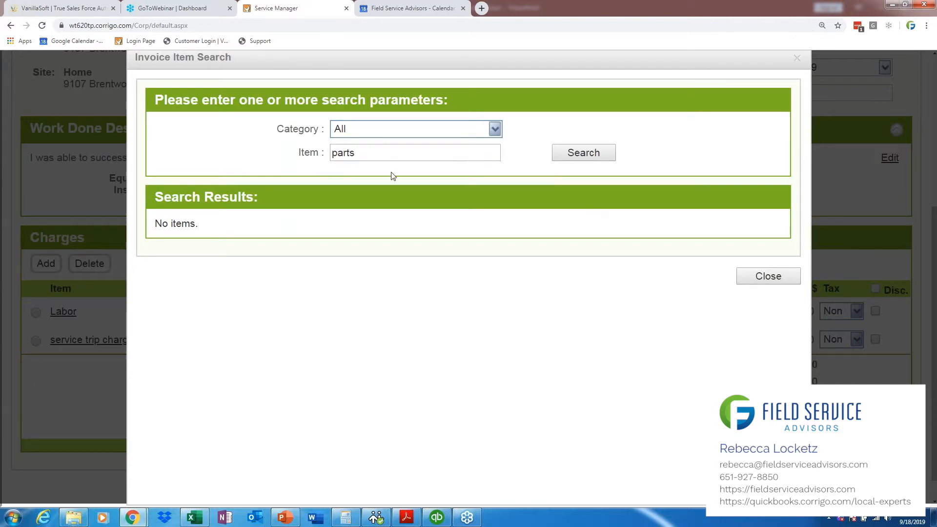
click(761, 277)
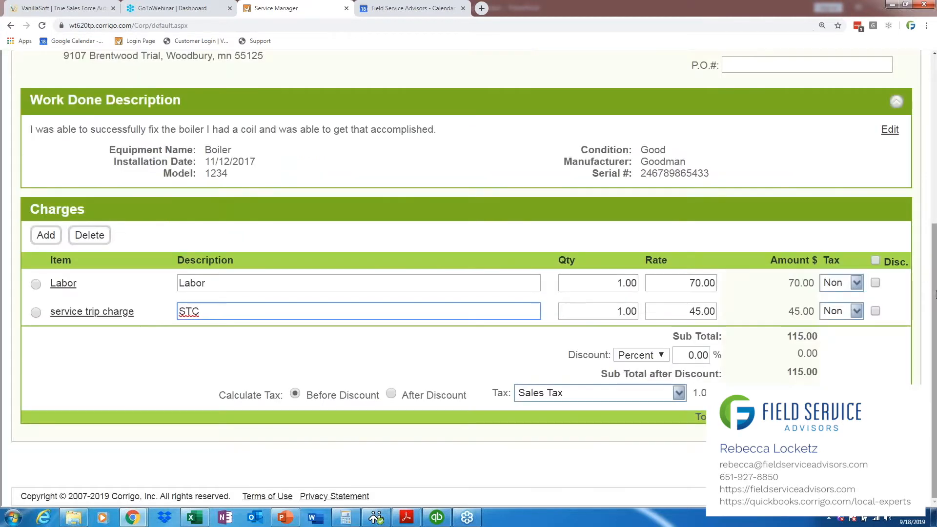
Step: Set the invoice status to Approved and save the invoice
scroll(934, 266, up, 2)
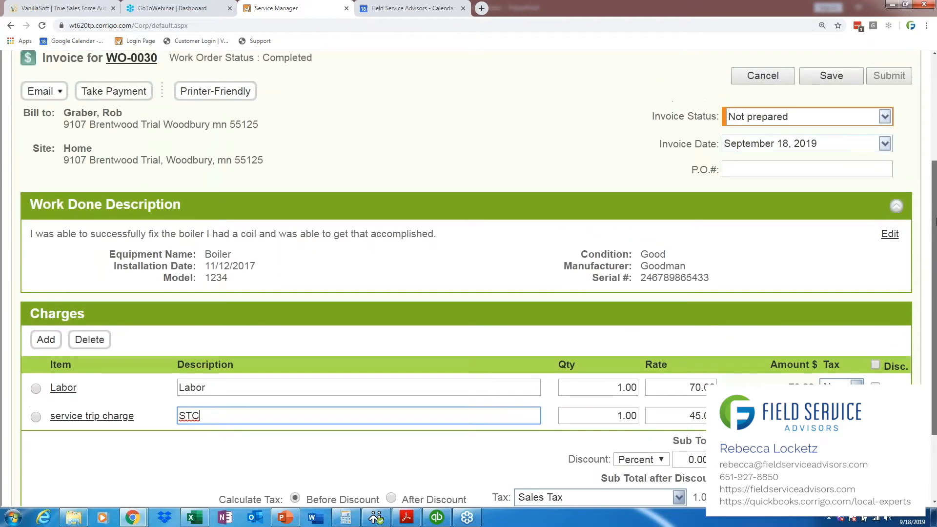
click(885, 129)
click(860, 115)
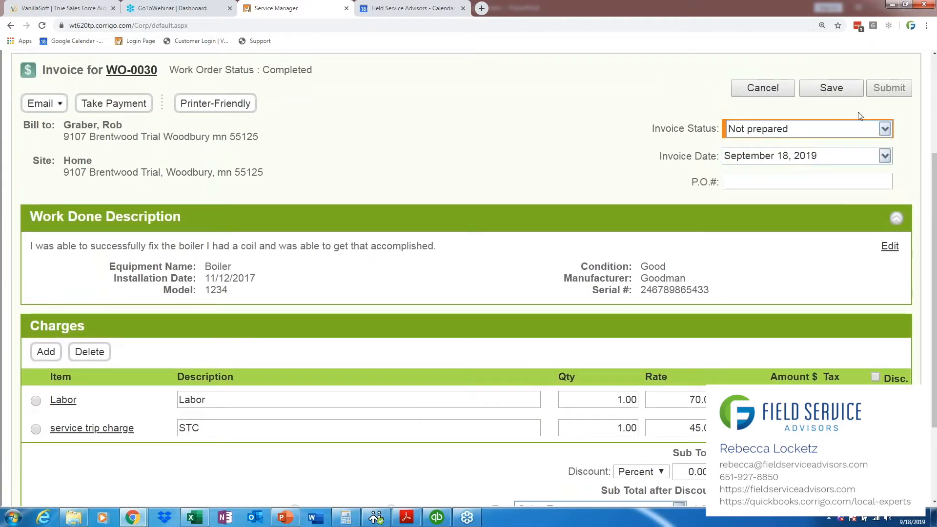
scroll(935, 200, up, 2)
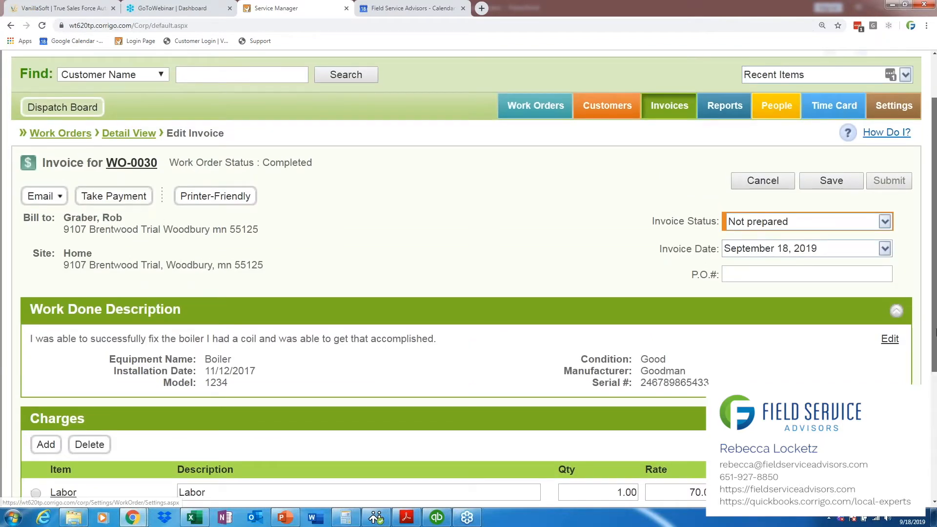
scroll(488, 341, down, 3)
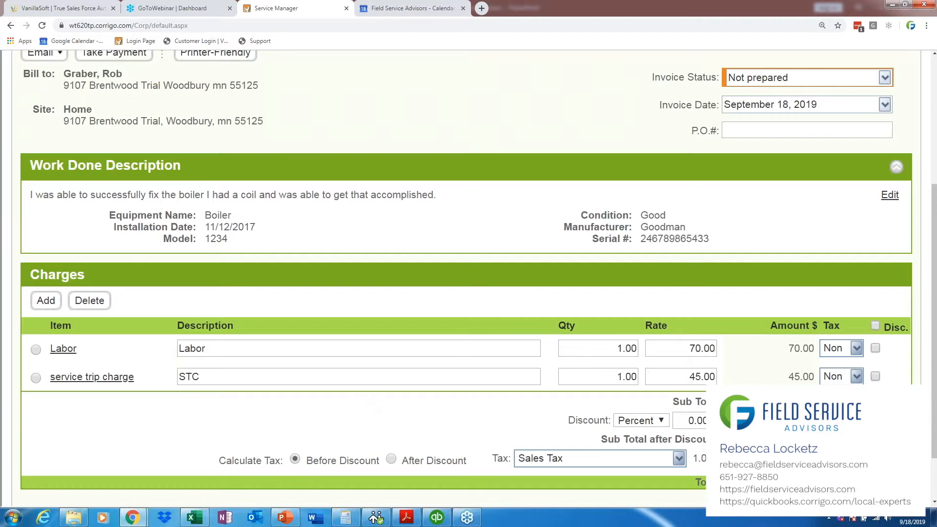
click(854, 78)
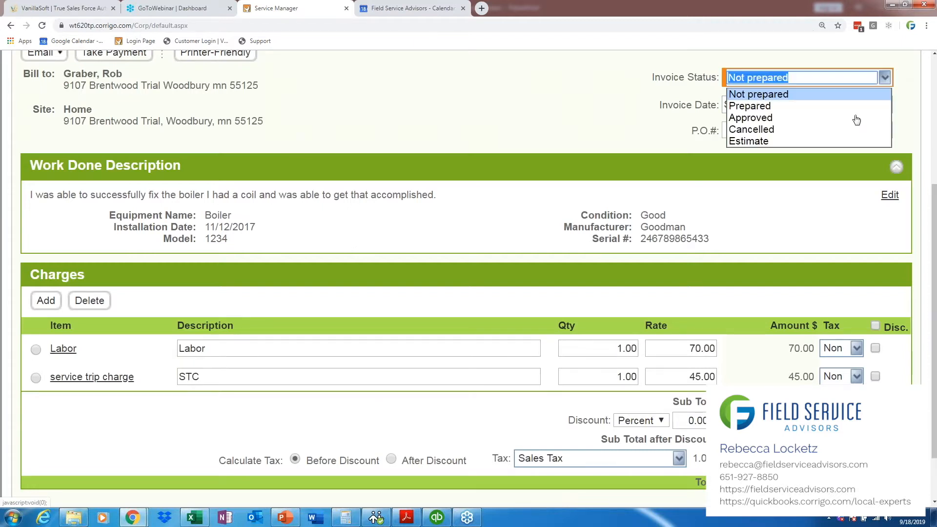
click(854, 120)
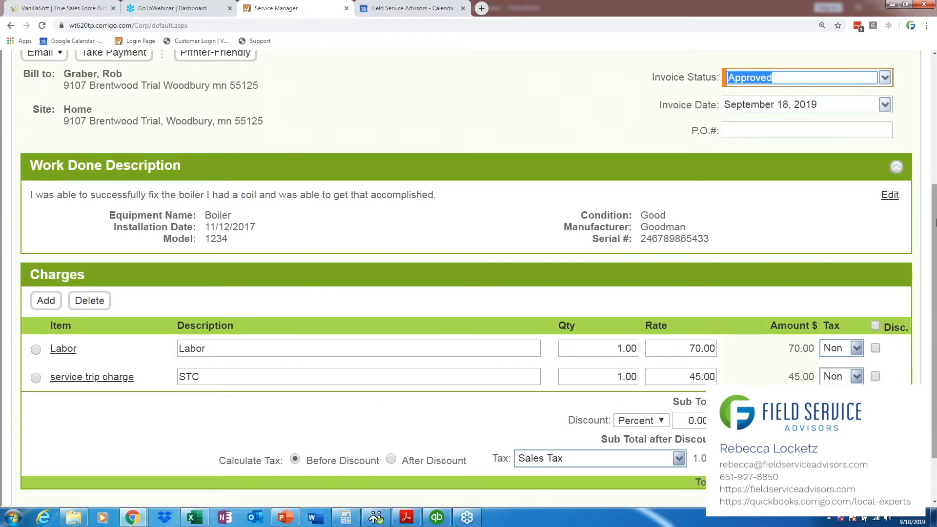
scroll(931, 185, up, 1)
scroll(931, 185, up, 1)
click(840, 146)
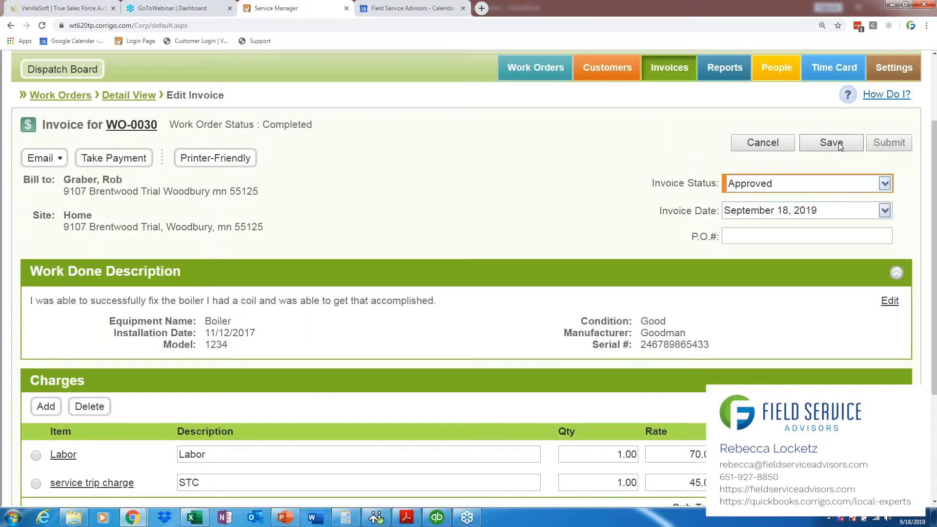
Step: Switch to QuickBooks Enterprise and start a full synchronization with the Intuit Field Svc. Integration
click(434, 520)
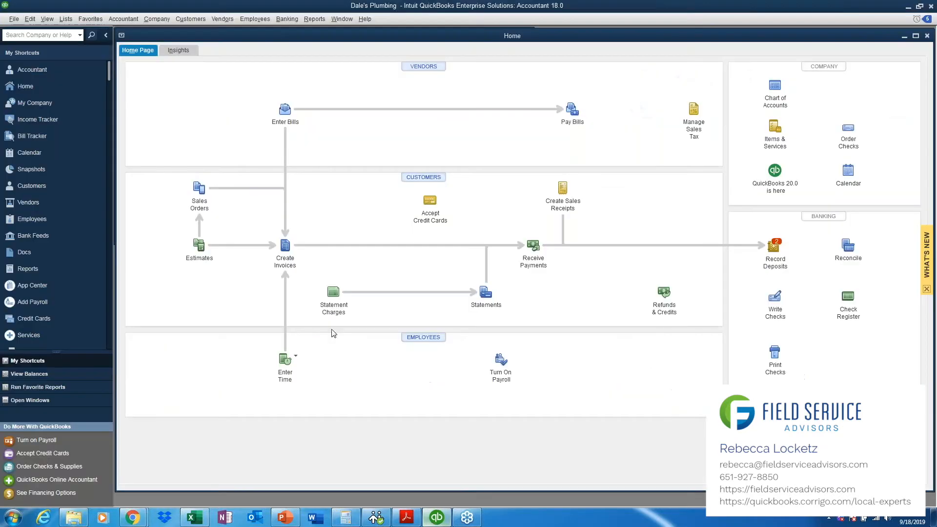
click(12, 19)
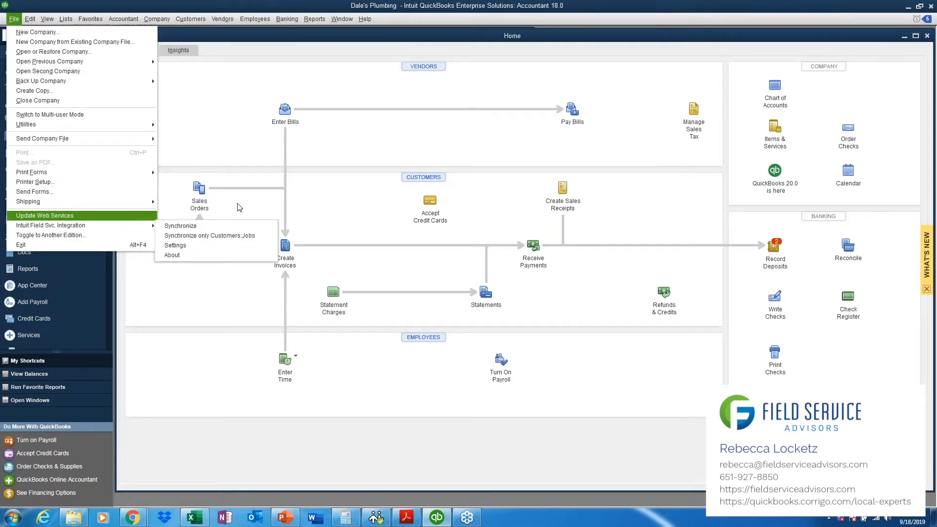
mouse_move(146, 225)
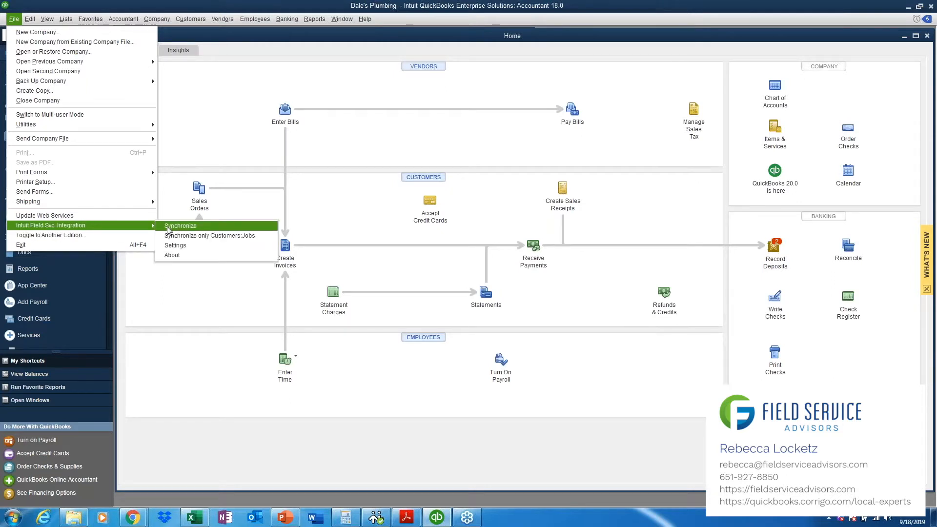
click(169, 227)
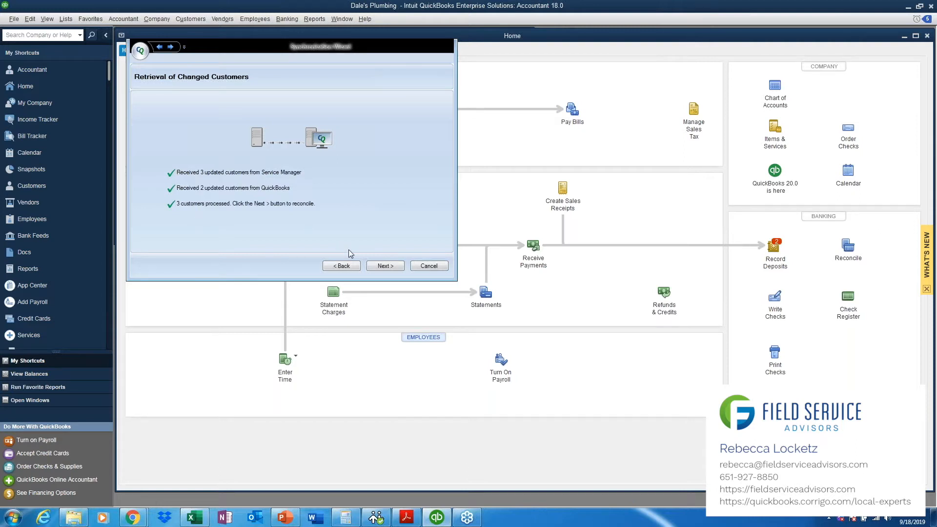
Step: Accept the proposed reconciliation of changed customers and synchronize them into QuickBooks
click(385, 266)
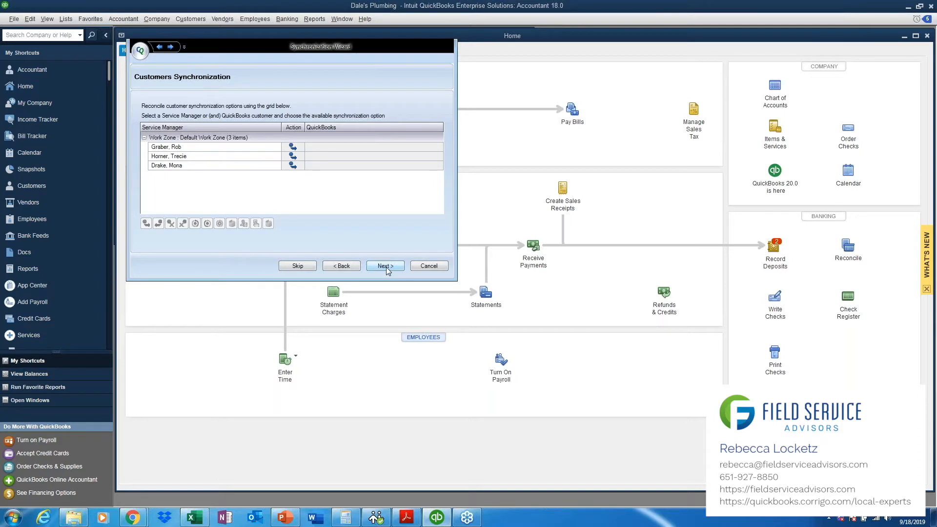
click(385, 266)
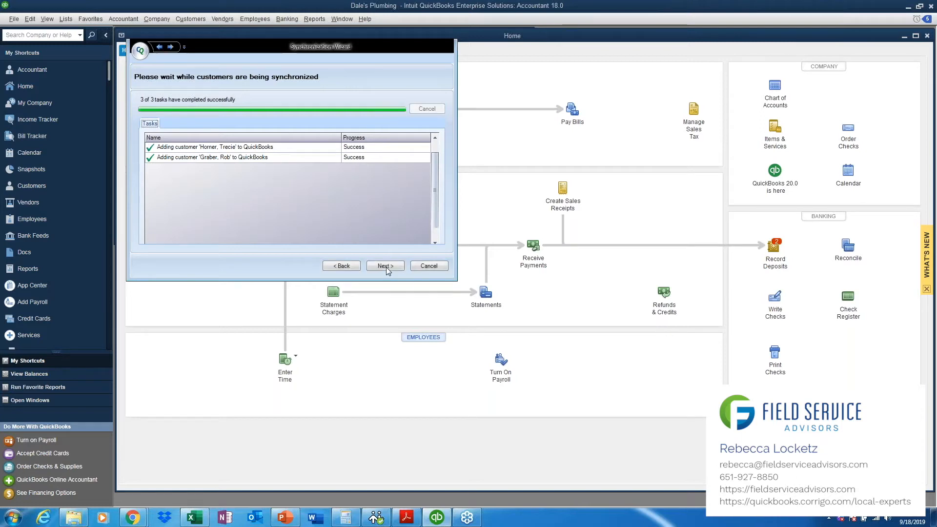
click(386, 267)
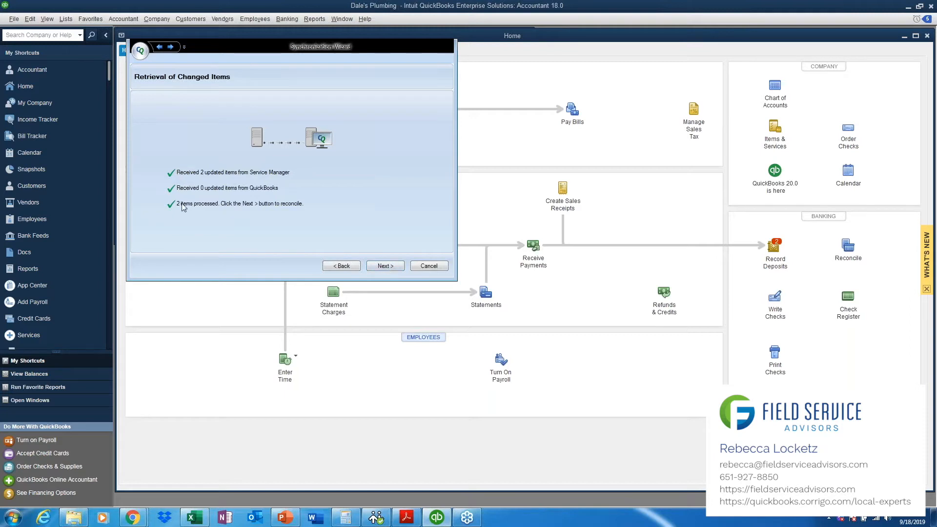
Step: Synchronize the Labor and service trip charge items into QuickBooks and import the approved invoices
click(384, 266)
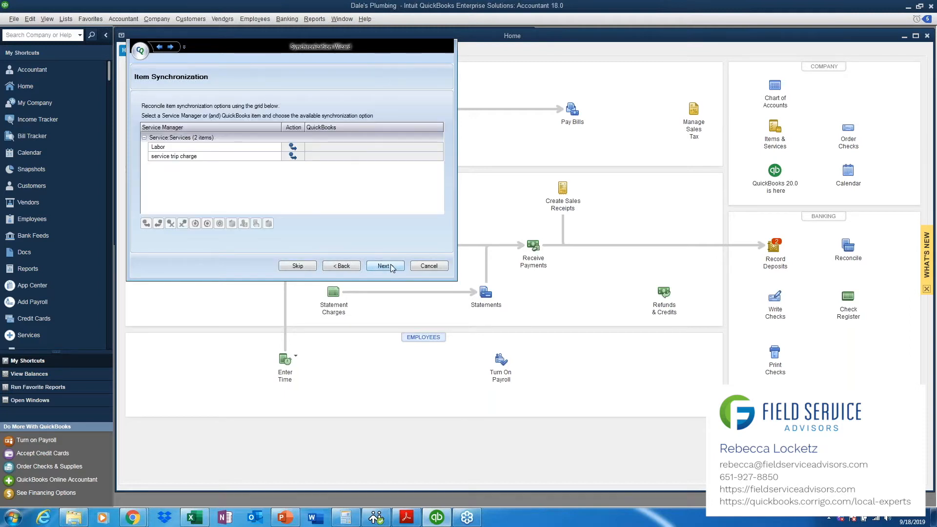
click(391, 266)
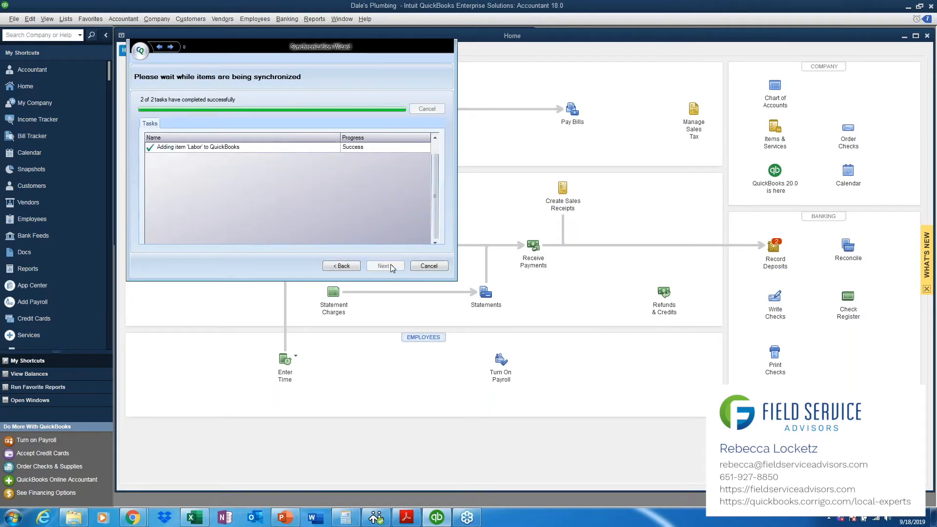
click(391, 265)
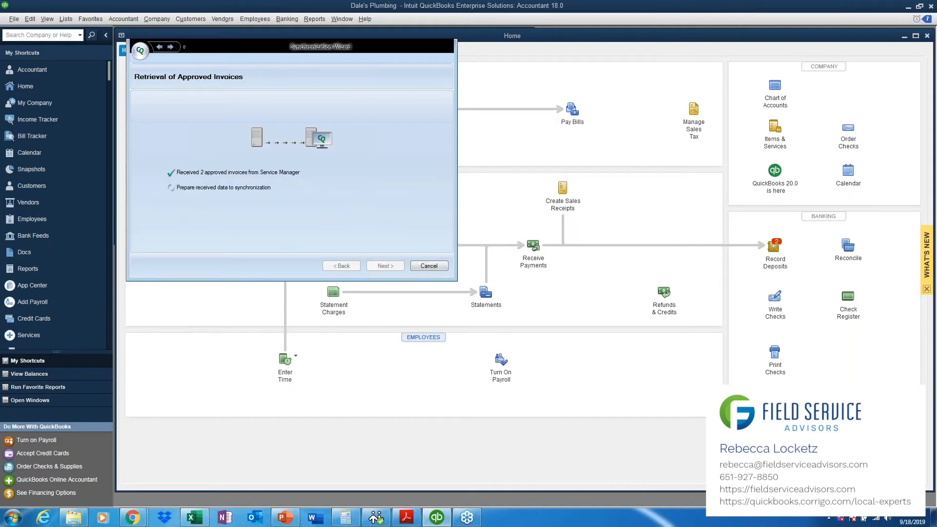
click(385, 266)
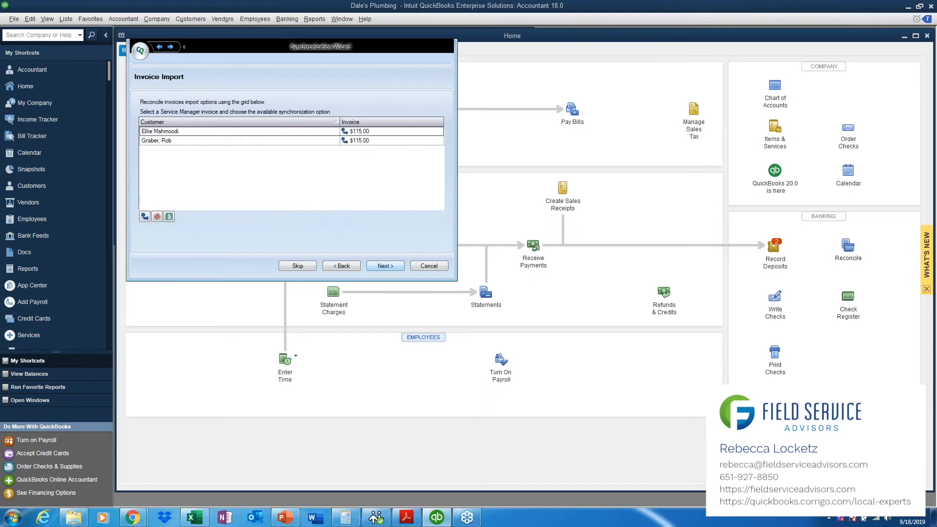
click(386, 266)
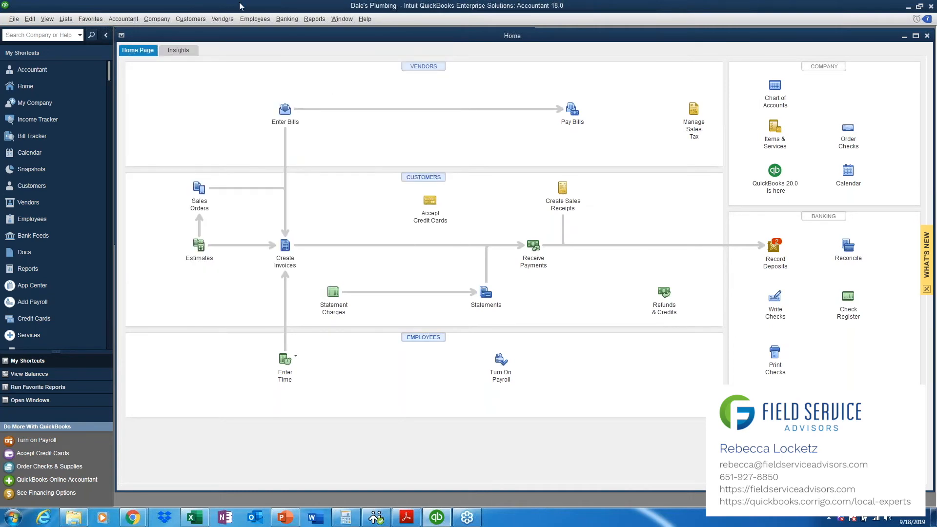
Step: Open the invoice form, go back to the imported invoice WO-0030 and maximize its window for review
click(190, 18)
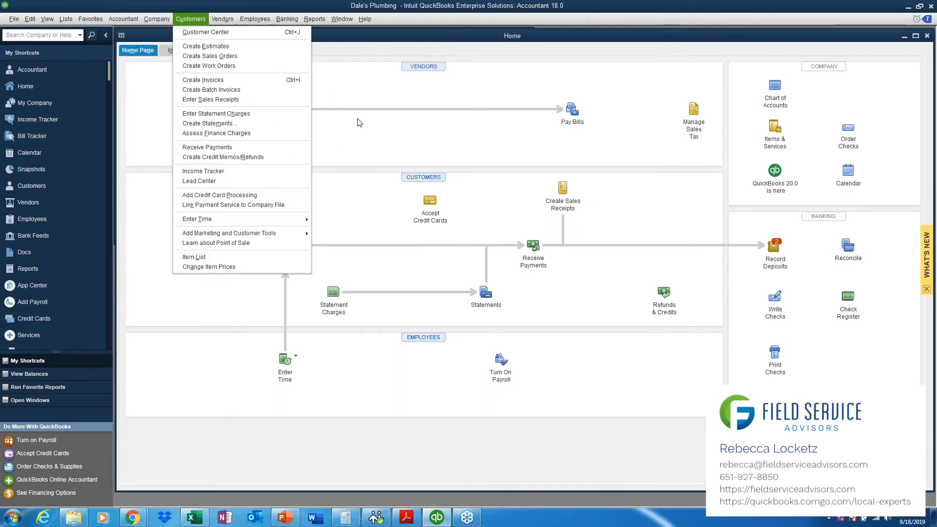
key(Escape)
click(284, 247)
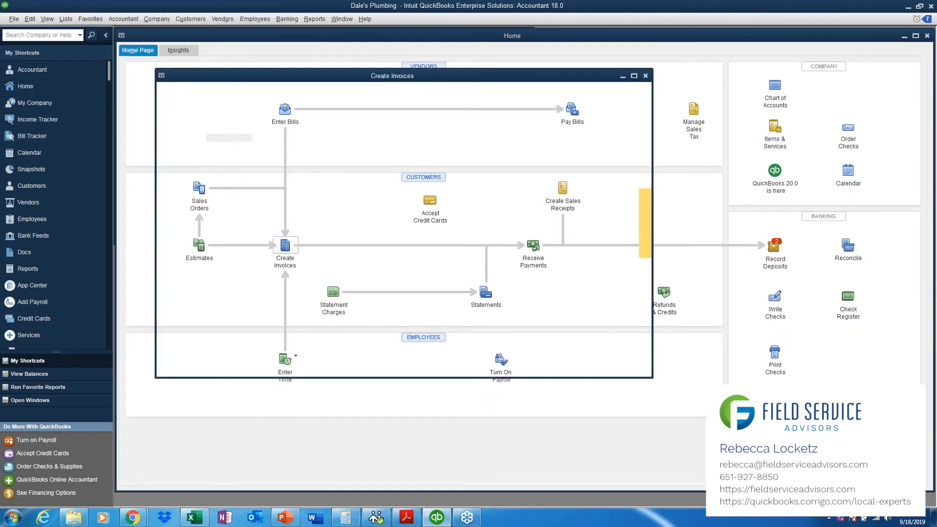
click(165, 101)
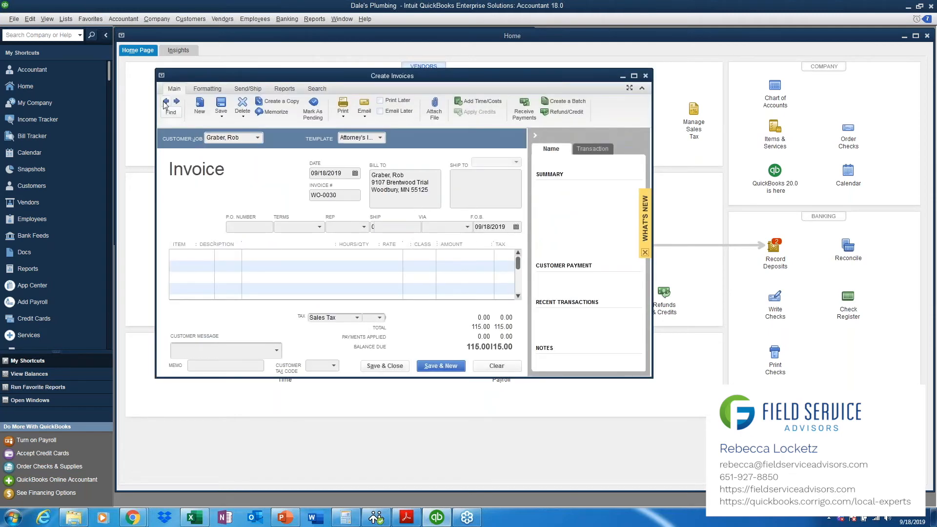
click(634, 75)
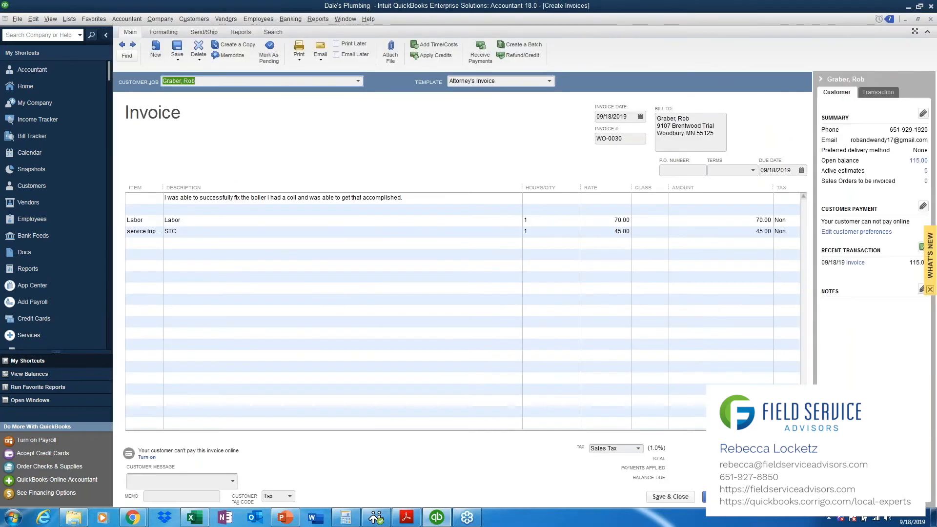
Step: Page back through the two preceding imported invoices, and reopen the faucet-repair customer's 09/18/2019 invoice from the Customer Center
click(123, 45)
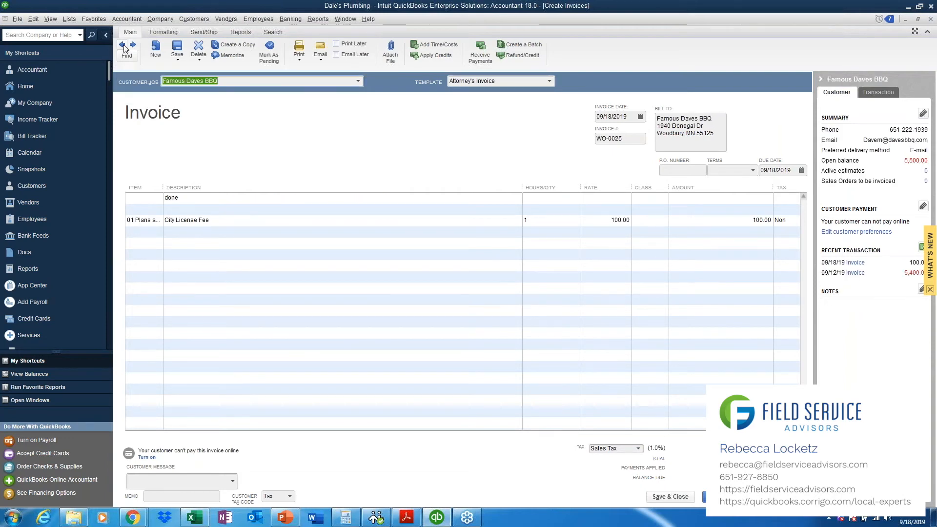
click(123, 45)
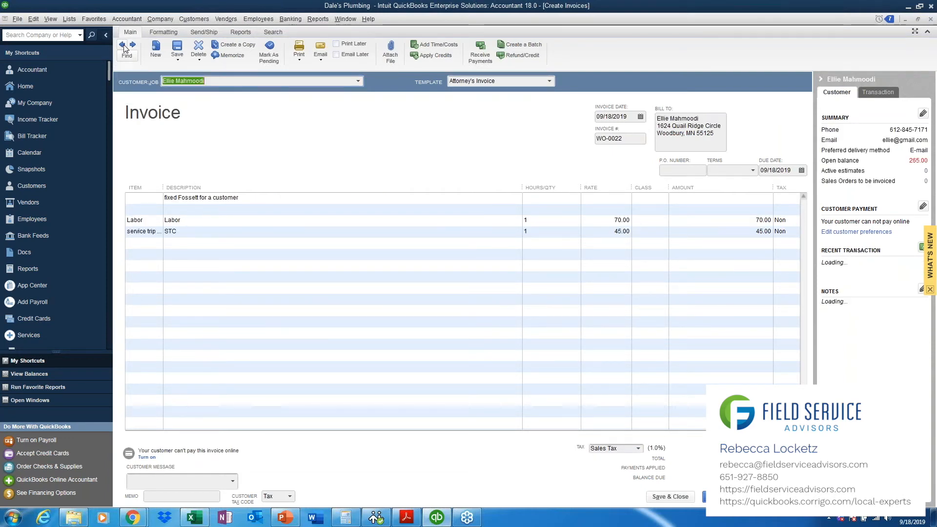
click(194, 19)
click(214, 31)
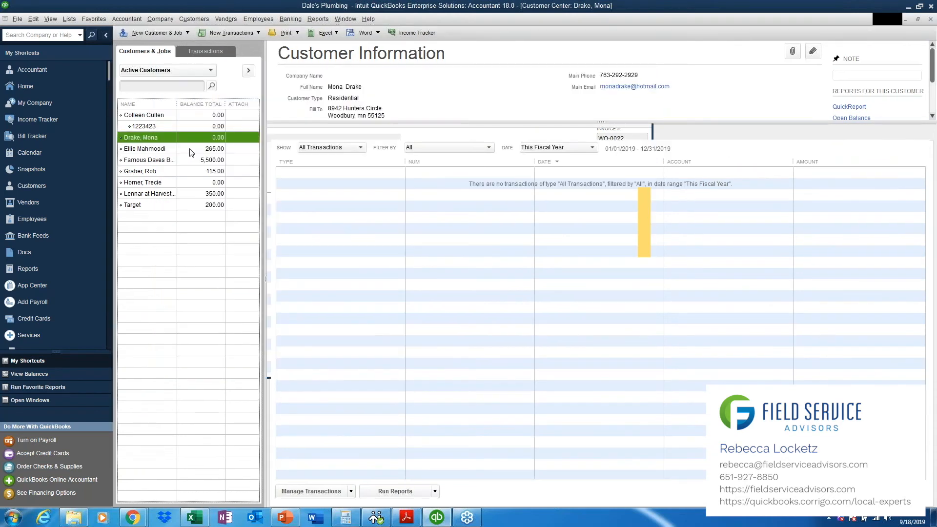
click(184, 149)
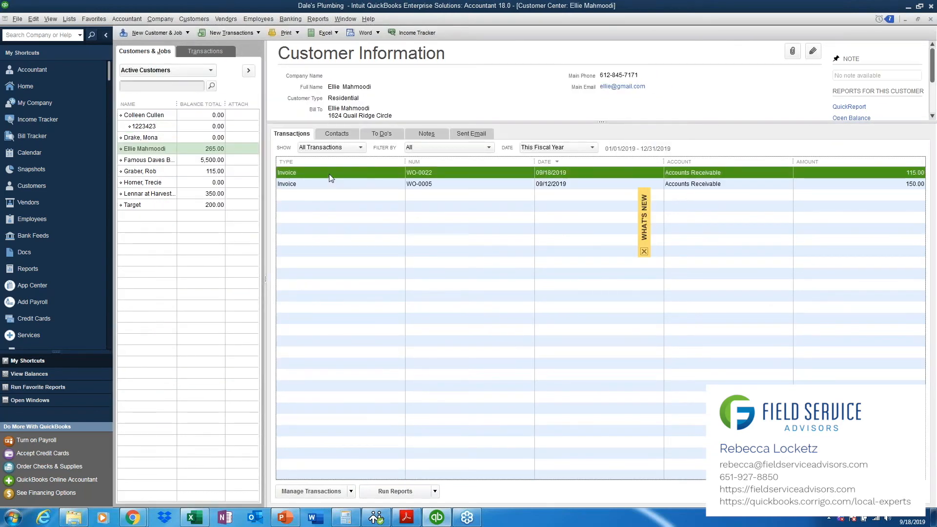
double_click(329, 174)
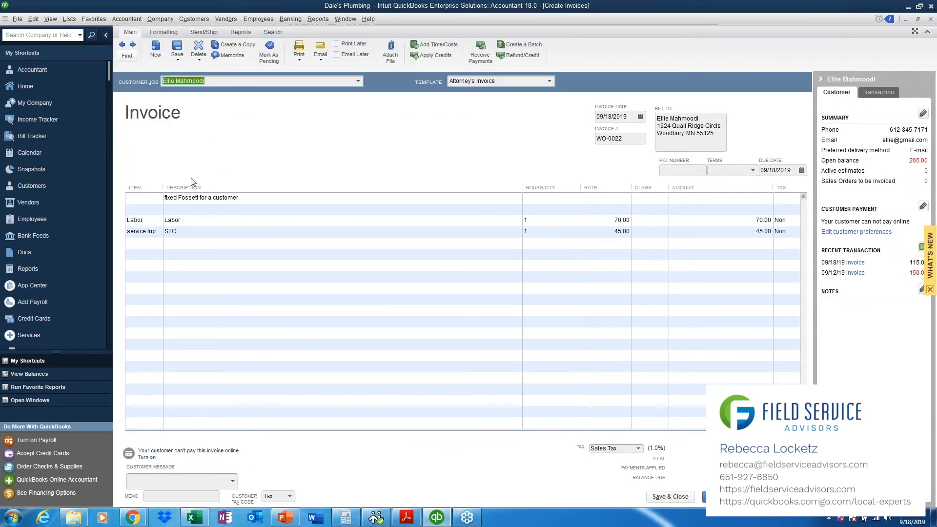
Step: Correct the misspelled word in the invoice's first description line so it reads "fixed Faucet for a customer"
click(200, 197)
click(200, 197)
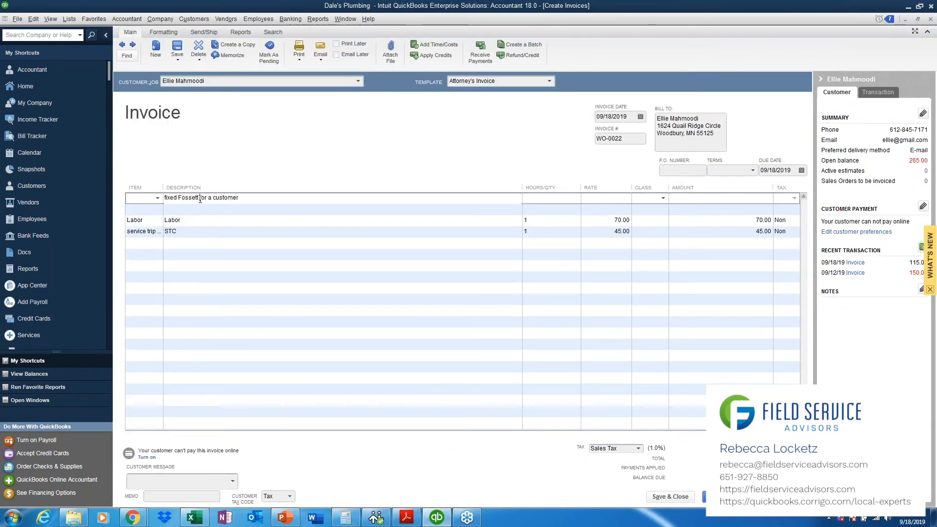
key(BackSpace)
key(BackSpace)
key(BackSpace)
key(BackSpace)
key(BackSpace)
key(BackSpace)
text(aucet)
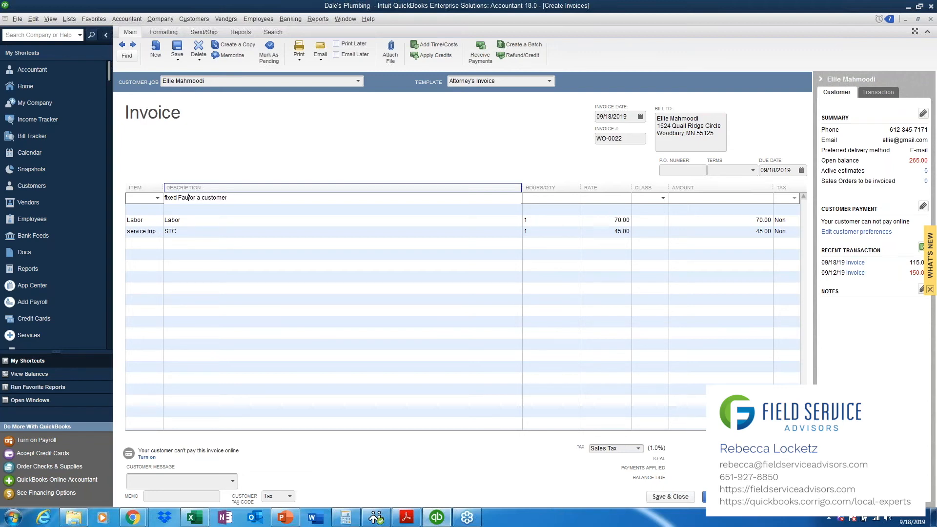
click(254, 243)
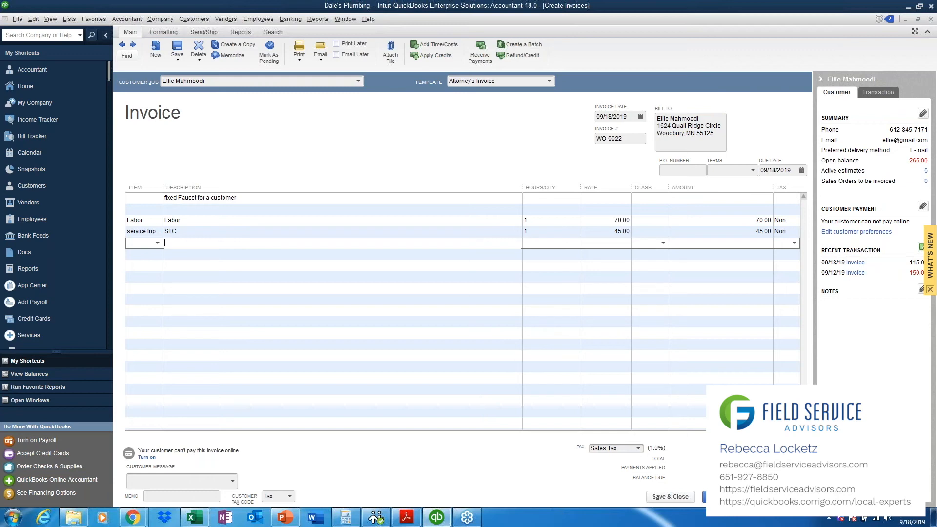
Step: Return to the end of the invoice's first description line and view the options for emailing the invoice
click(242, 197)
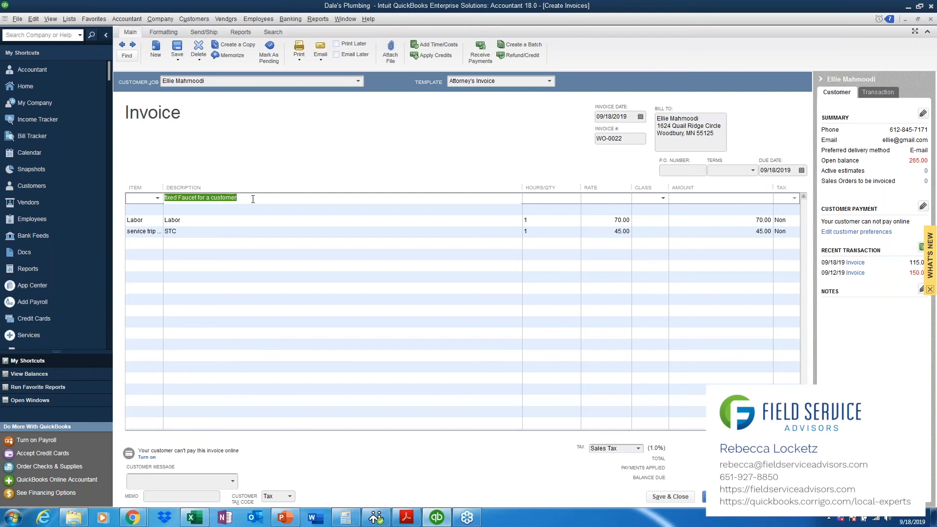
click(253, 198)
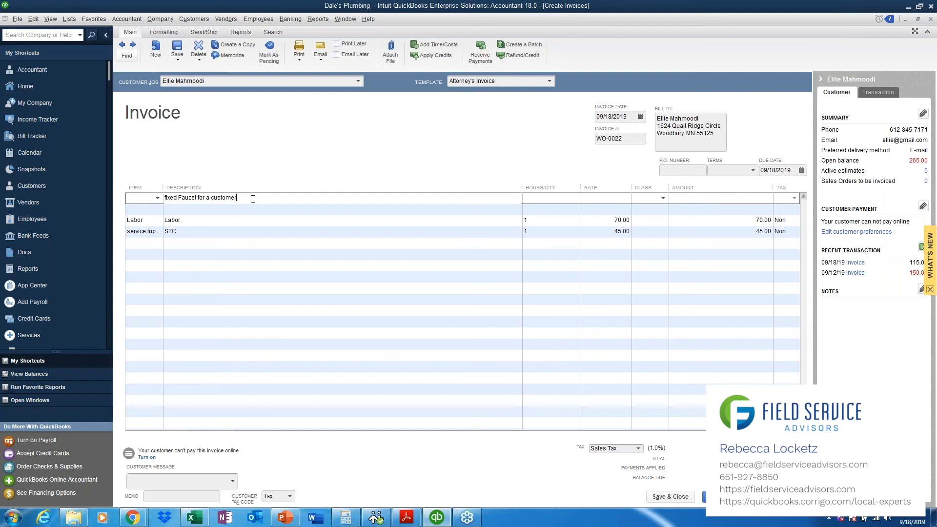
click(321, 64)
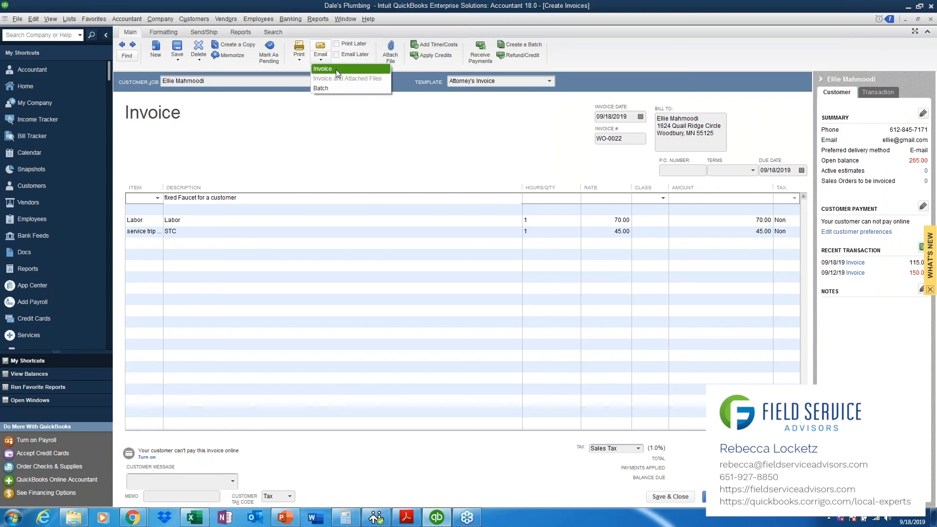
click(318, 131)
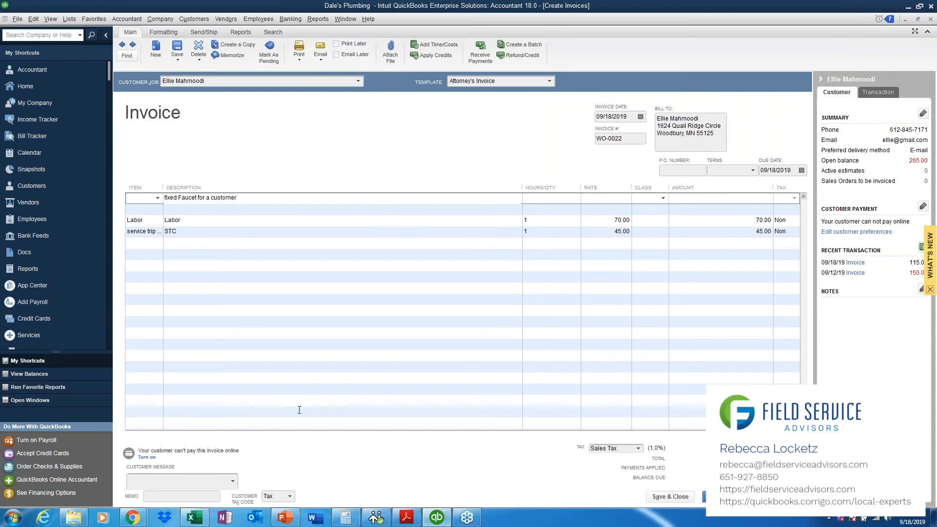
Step: Switch from QuickBooks to the Corrigo Service Manager window in Chrome
mouse_move(132, 517)
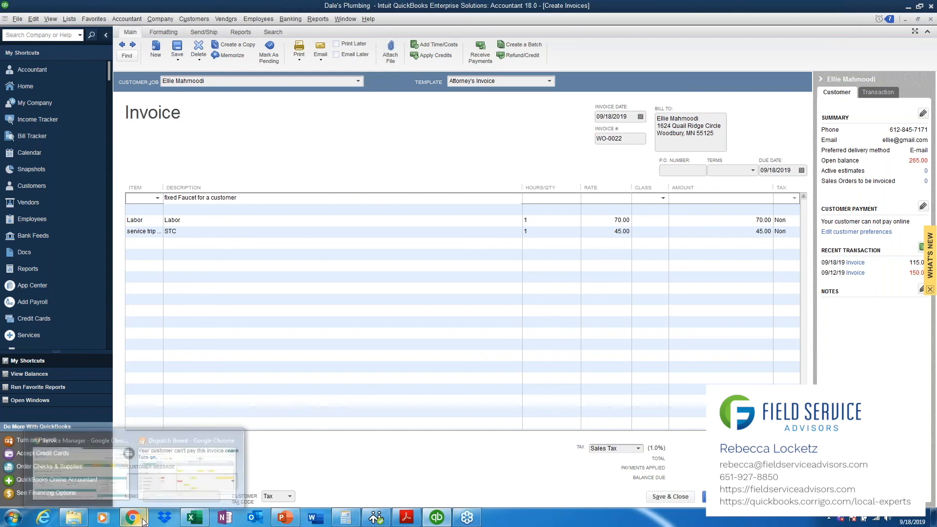
mouse_move(125, 489)
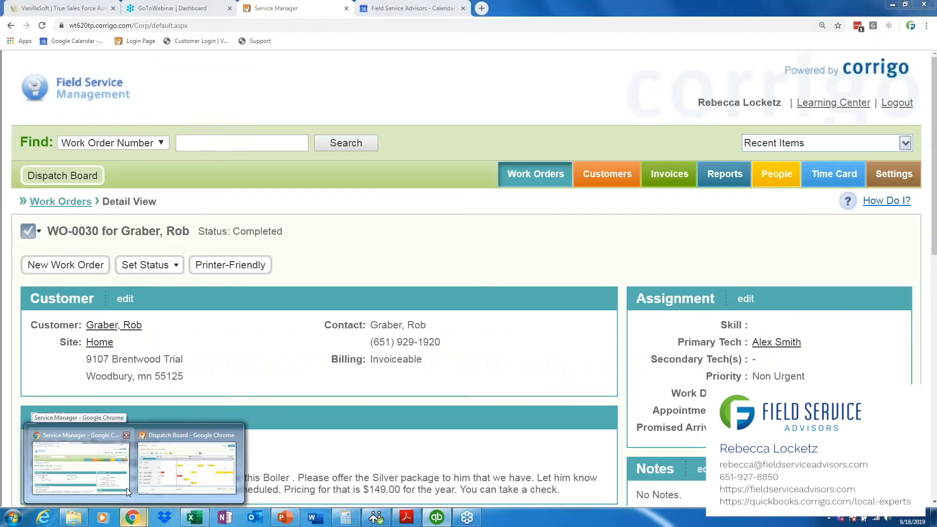